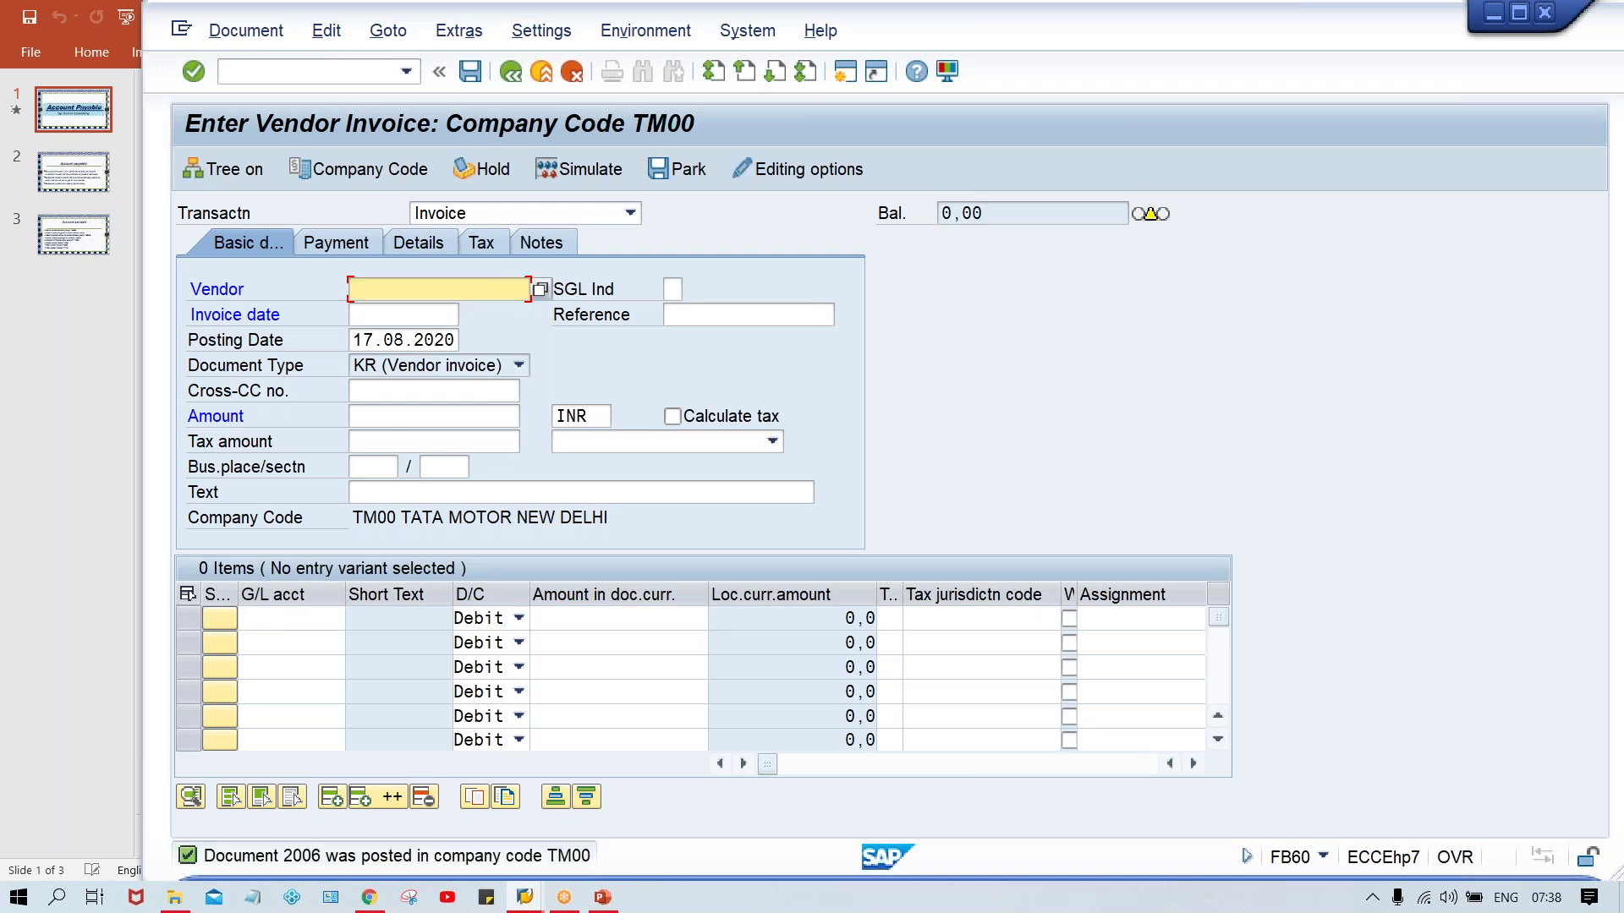
pyautogui.write('2000')
pyautogui.press('BackSpace')
pyautogui.press('BackSpace')
pyautogui.press('BackSpace')
pyautogui.press('BackSpace')
# - Fill the invoice header with the test vendor, invoice date 17.08.2020 and amount 2000 INR
pyautogui.press('Down')
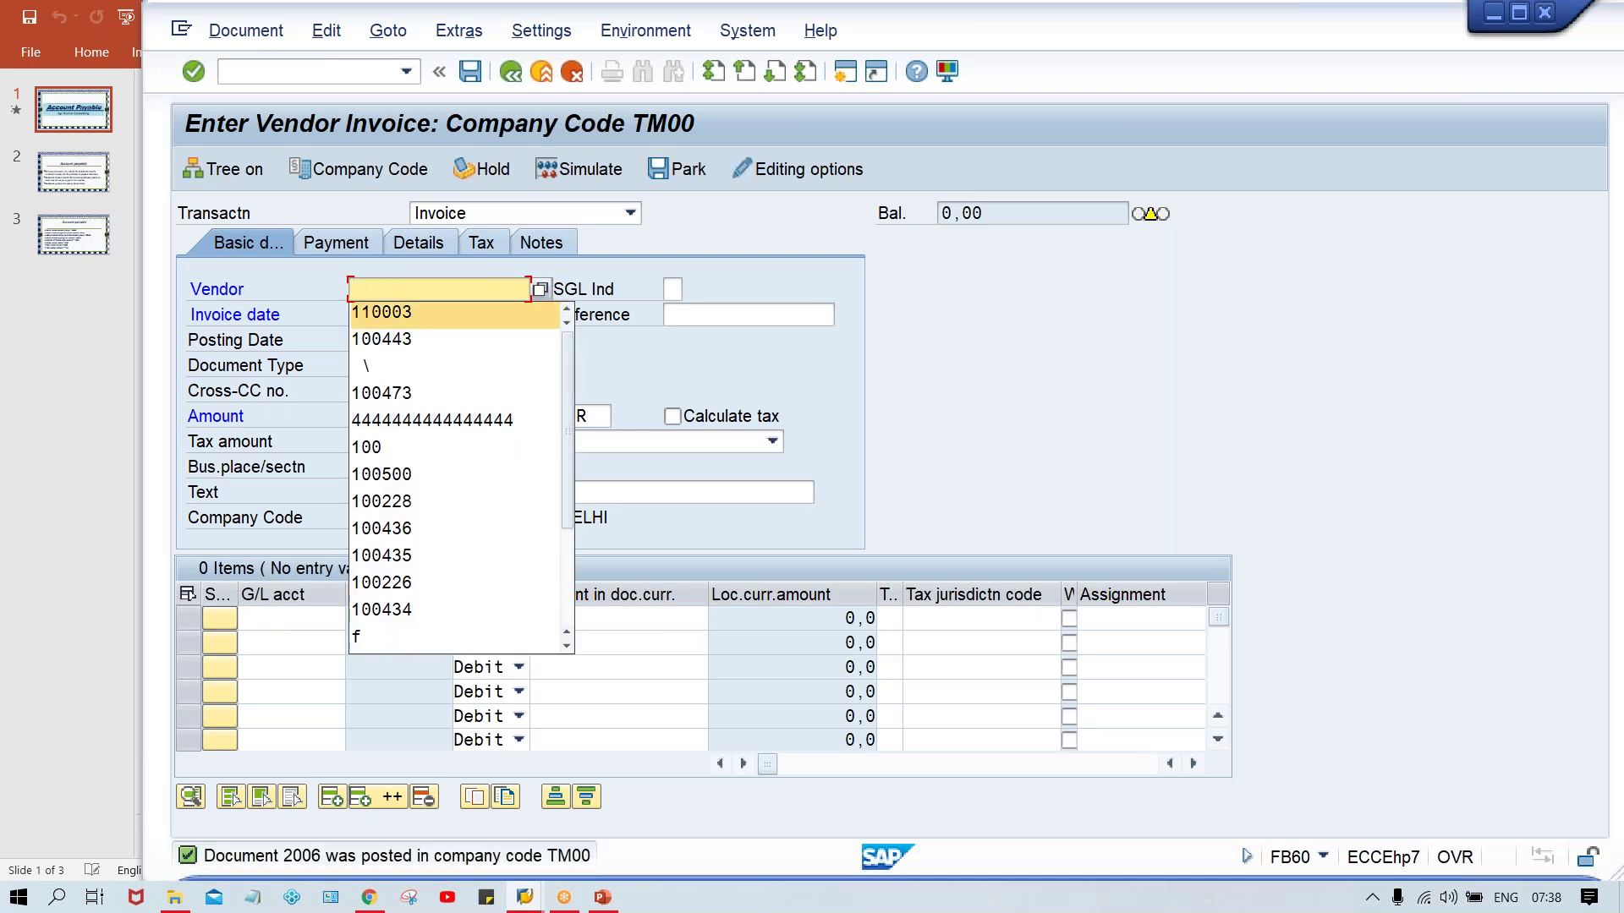
pyautogui.press('Return')
pyautogui.press('Tab')
pyautogui.press('Down')
pyautogui.press('Return')
pyautogui.press('Tab')
pyautogui.press('Tab')
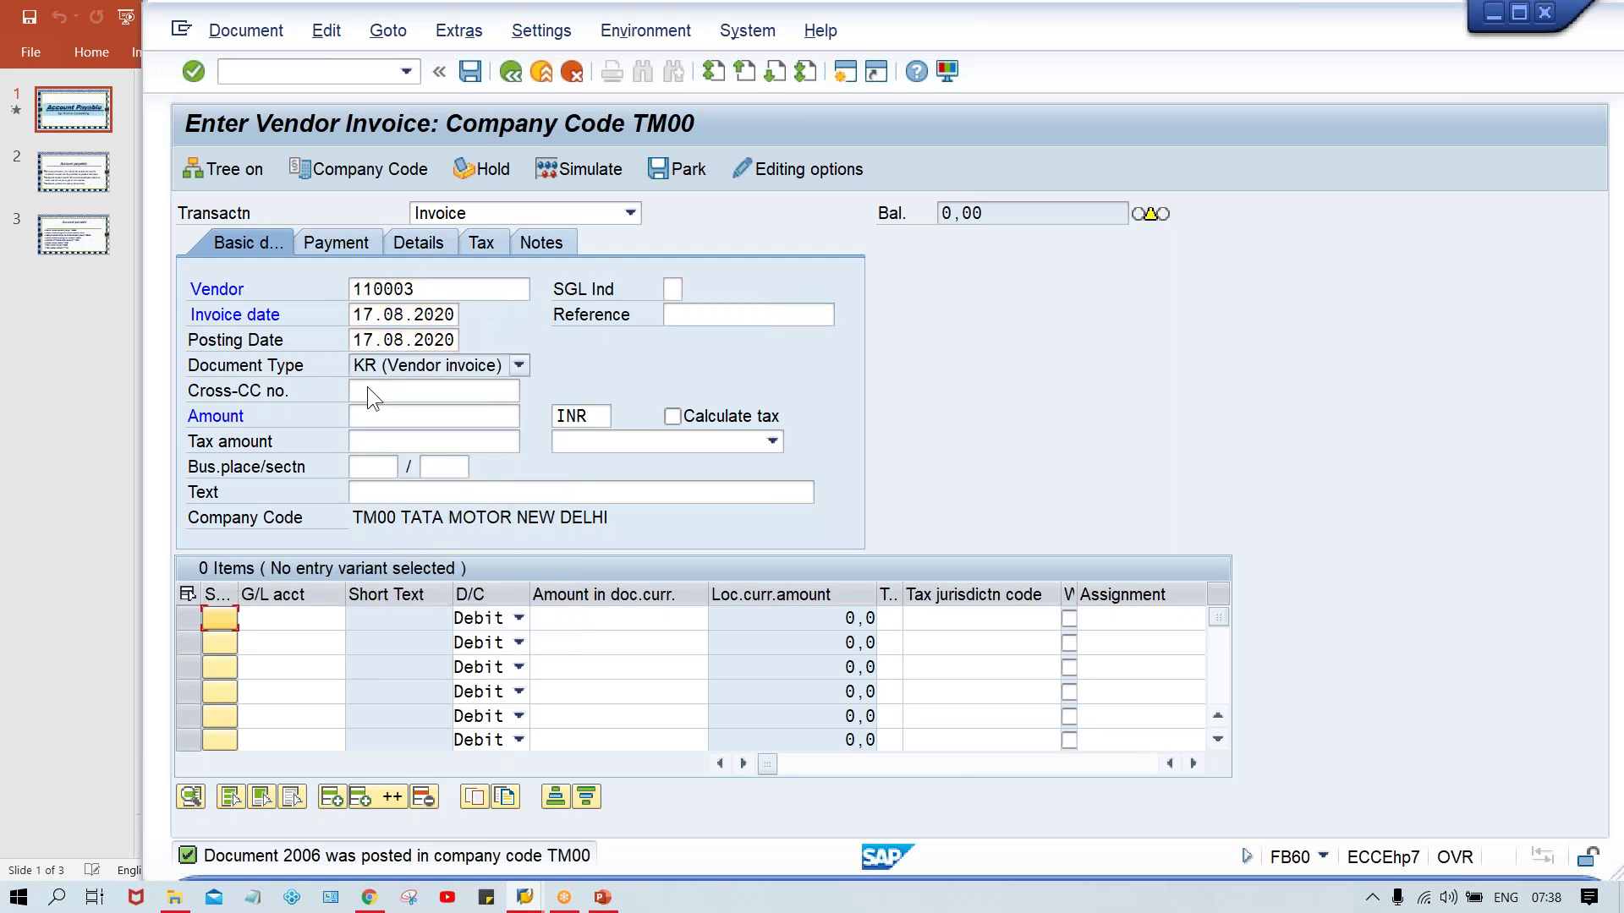
pyautogui.click(384, 420)
pyautogui.write('20')
pyautogui.press('Down')
pyautogui.press('Return')
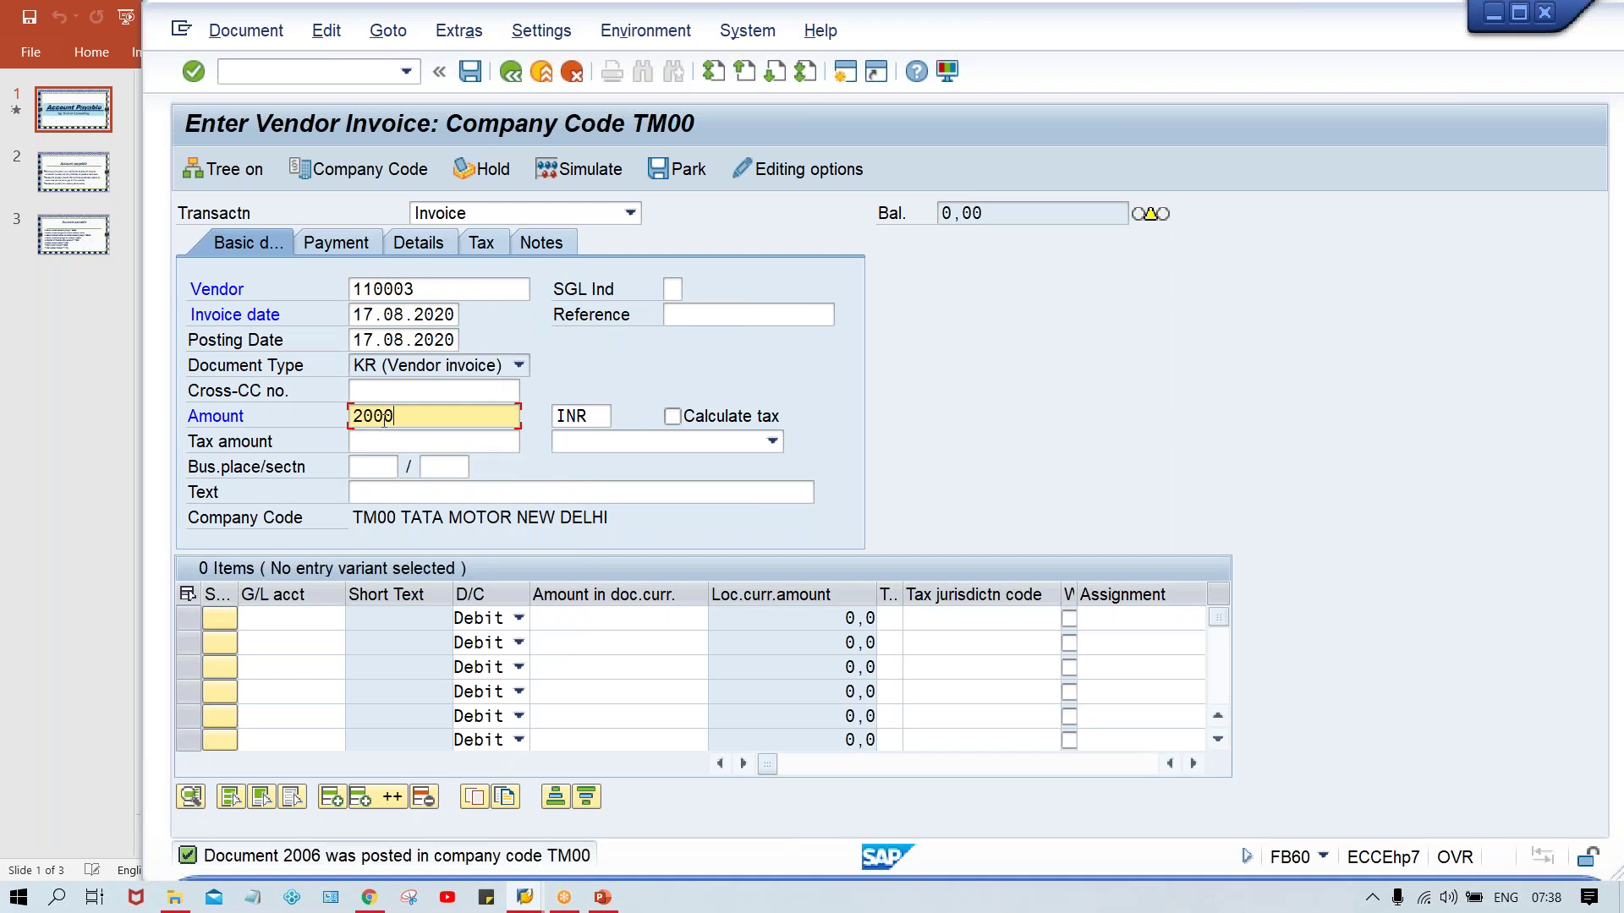
# - Add a debit line of 2000 to G/L account 4000 and post the invoice
pyautogui.press('Return')
pyautogui.write('4')
pyautogui.press('Down')
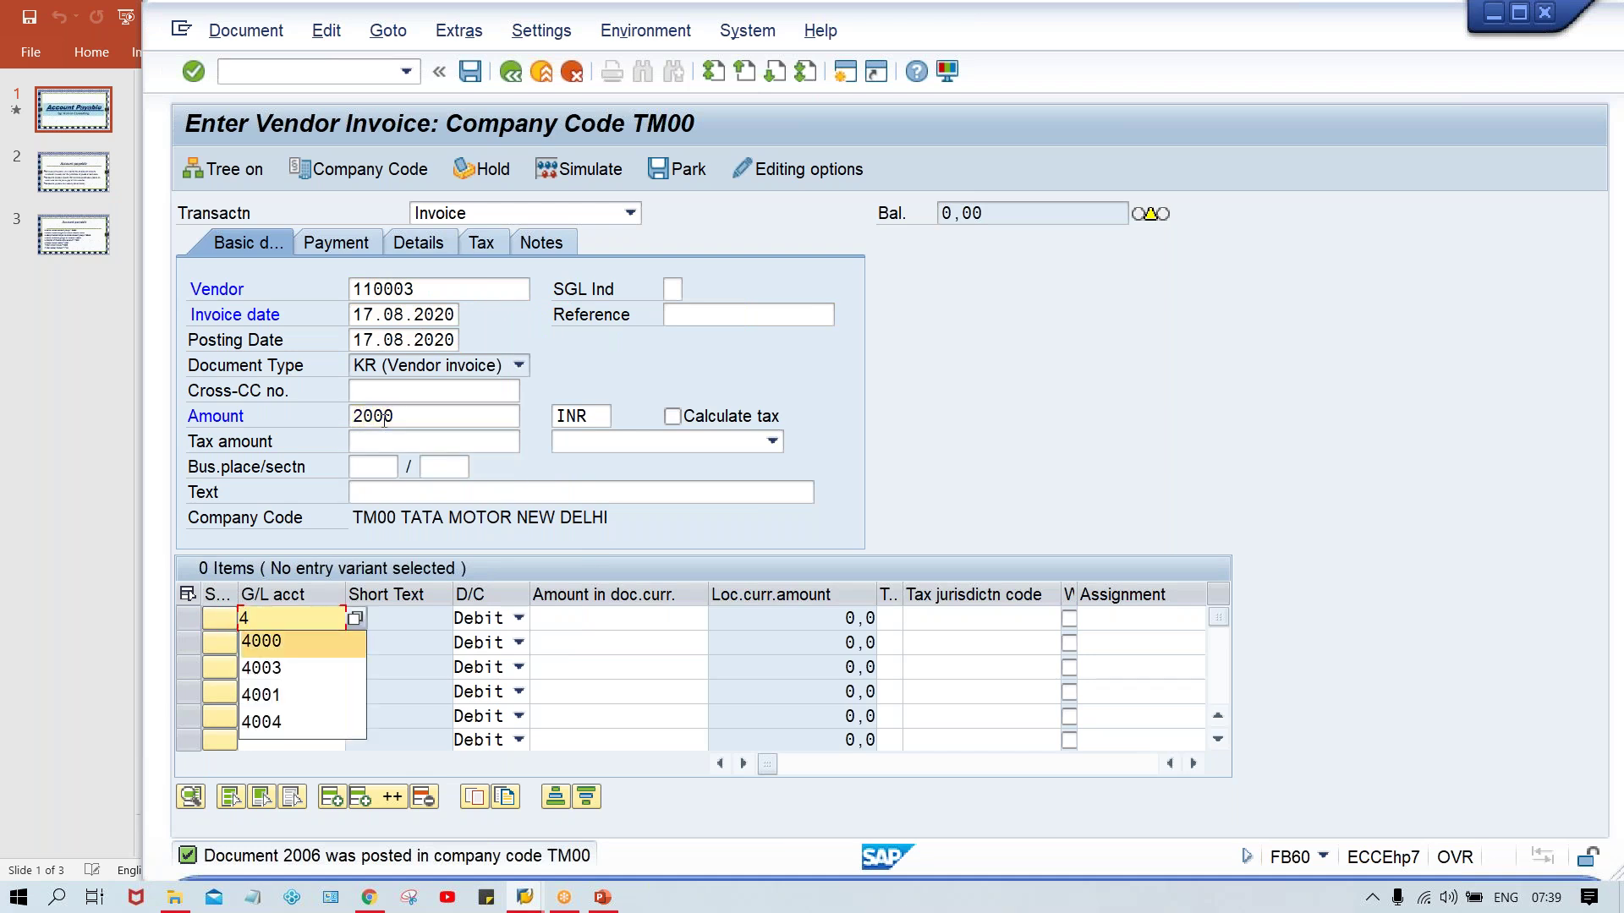
pyautogui.press('Return')
pyautogui.press('Tab')
pyautogui.press('Tab')
pyautogui.write('2000')
pyautogui.press('Return')
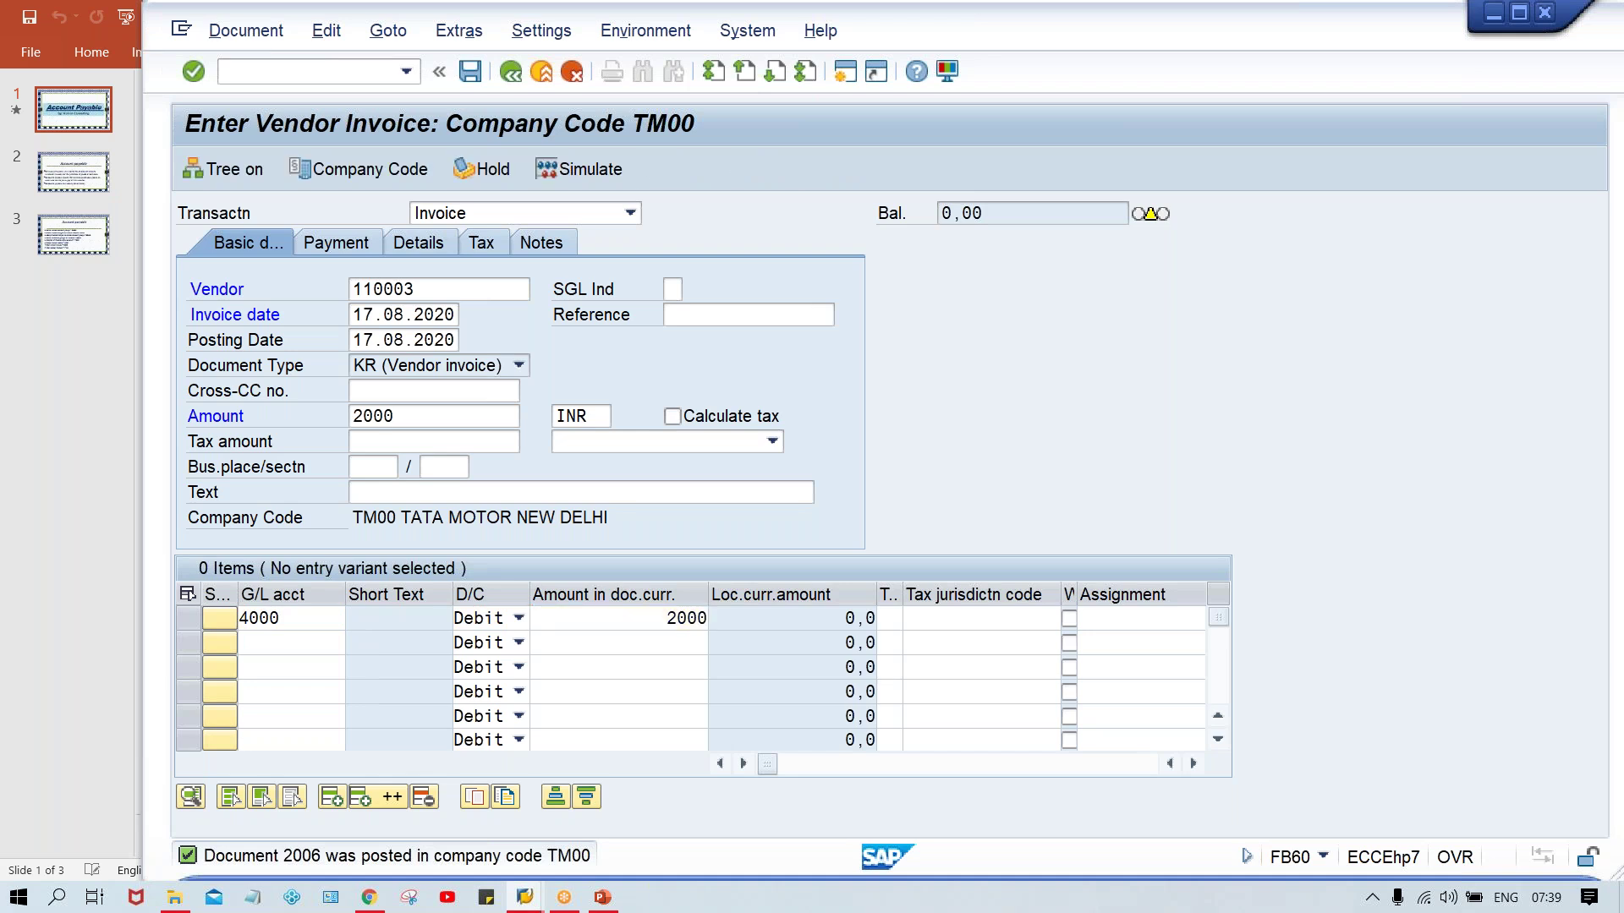
# - Start another invoice for the same test vendor with invoice date 17.08.2020 and amount 2500 INR
pyautogui.press('Down')
pyautogui.press('Return')
pyautogui.press('Tab')
pyautogui.press('Tab')
pyautogui.press('Down')
pyautogui.press('Return')
pyautogui.press('Tab')
pyautogui.press('Tab')
pyautogui.press('Tab')
pyautogui.press('Tab')
pyautogui.press('Tab')
pyautogui.write('2500')
# - Enter G/L account 4000 with a debit amount of 2500 as the line item and post the invoice
pyautogui.press('Tab')
pyautogui.press('Tab')
pyautogui.press('Tab')
pyautogui.press('Tab')
pyautogui.press('Tab')
pyautogui.press('Tab')
pyautogui.press('Tab')
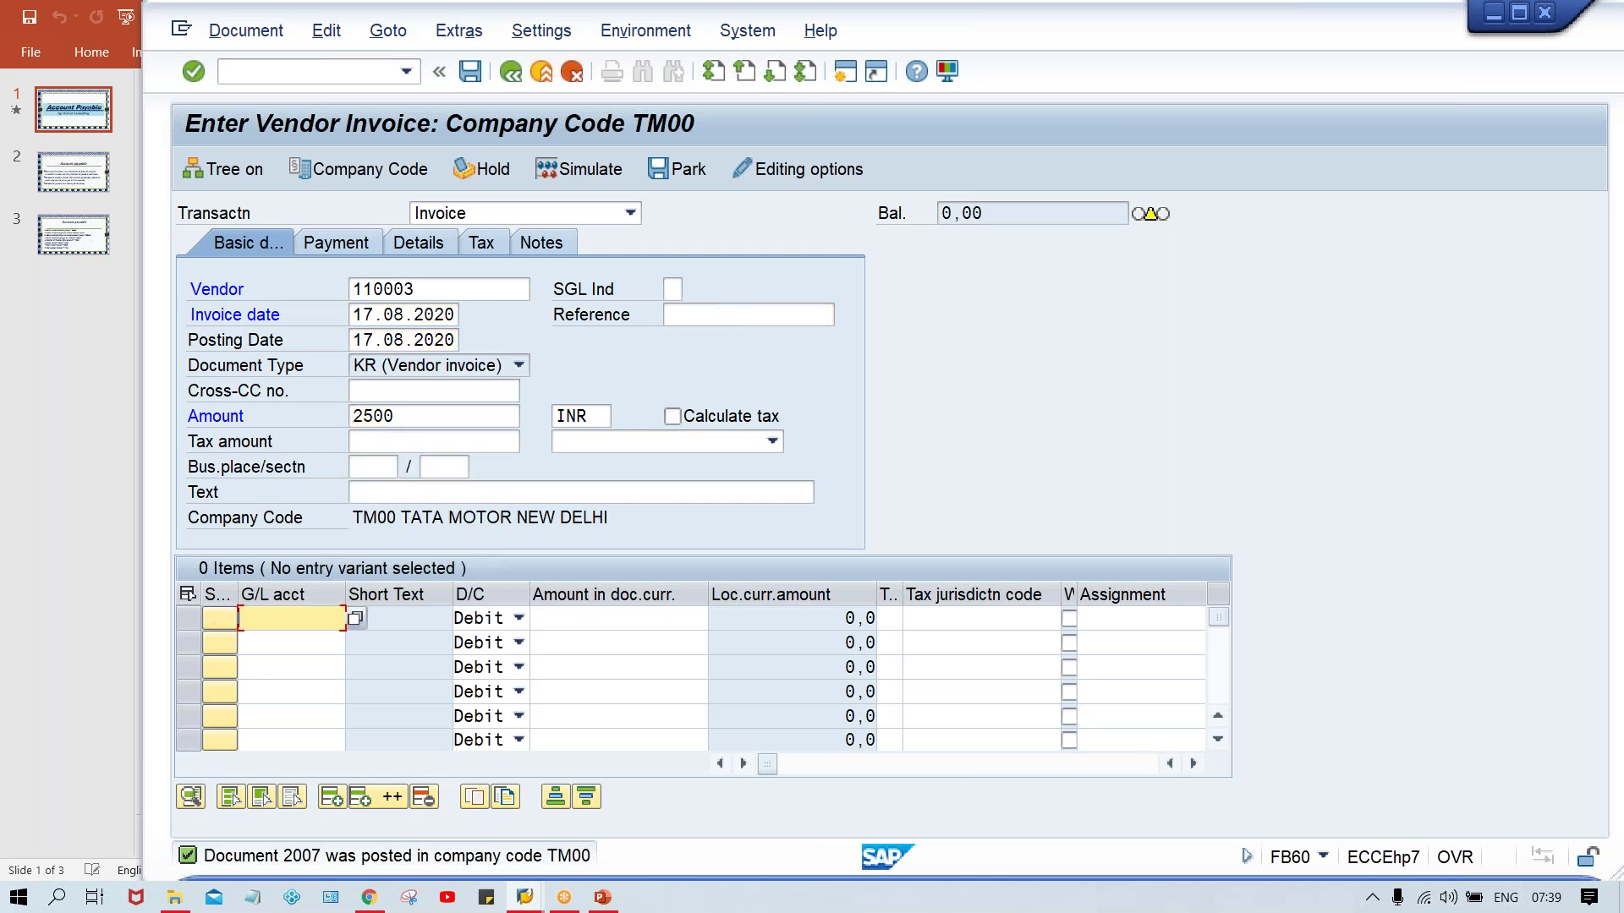
pyautogui.write('4')
pyautogui.press('Down')
pyautogui.press('Return')
pyautogui.press('Tab')
pyautogui.press('Tab')
pyautogui.write('2500')
pyautogui.press('Tab')
pyautogui.hotkey('ctrl', 's')
# - Enter the header of a further invoice for the test vendor, dated 17.08.2020, with amount 3000 INR
pyautogui.press('BackSpace')
pyautogui.press('Down')
pyautogui.press('Return')
pyautogui.press('Tab')
pyautogui.press('BackSpace')
pyautogui.press('Down')
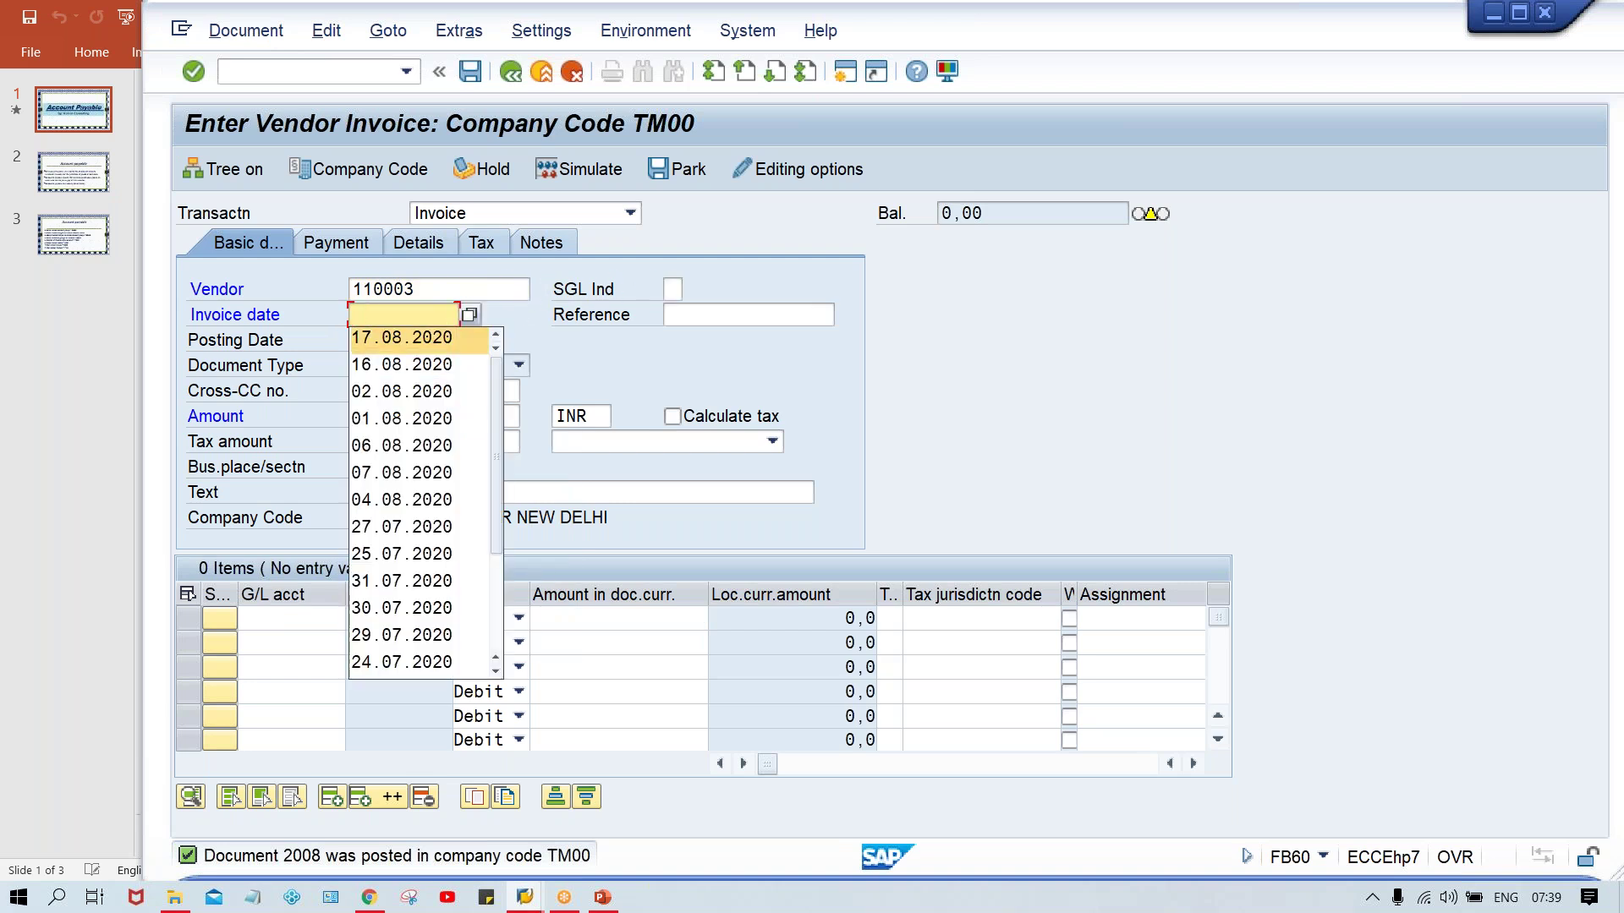
pyautogui.press('Return')
pyautogui.press('Tab')
pyautogui.press('Tab')
pyautogui.press('Tab')
pyautogui.press('Tab')
pyautogui.press('Tab')
pyautogui.write('3000')
# - Debit 3000 to G/L account 4000 in the first item line and post the invoice
pyautogui.press('Return')
pyautogui.write('4')
pyautogui.press('Down')
pyautogui.press('Return')
pyautogui.press('Tab')
pyautogui.press('Tab')
pyautogui.write('3000')
pyautogui.press('Return')
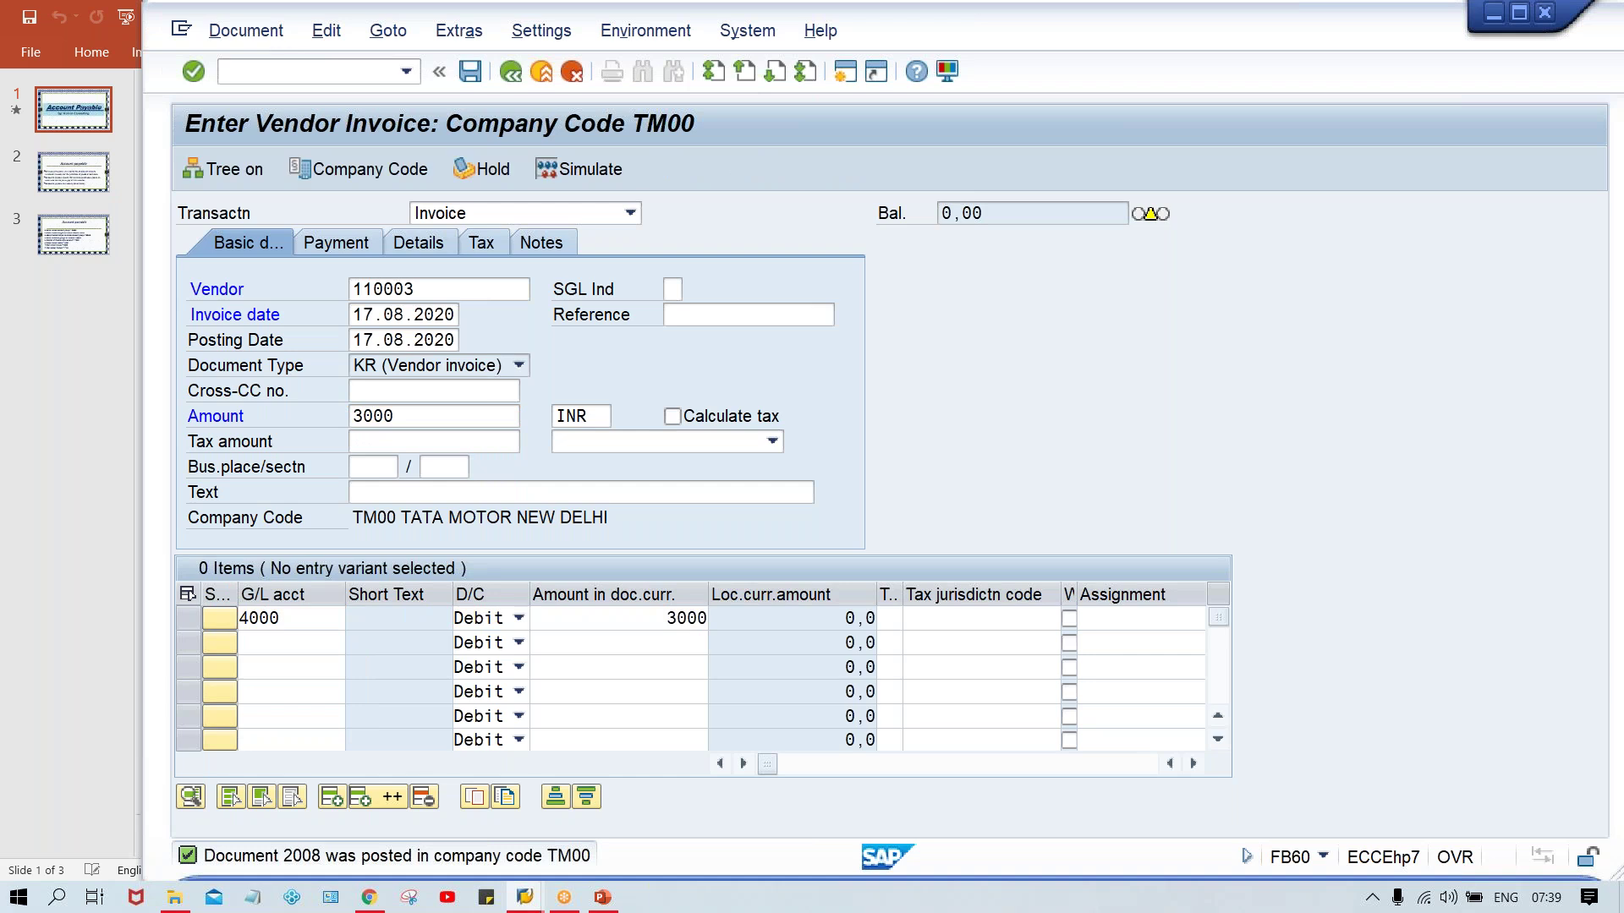
pyautogui.hotkey('ctrl', 's')
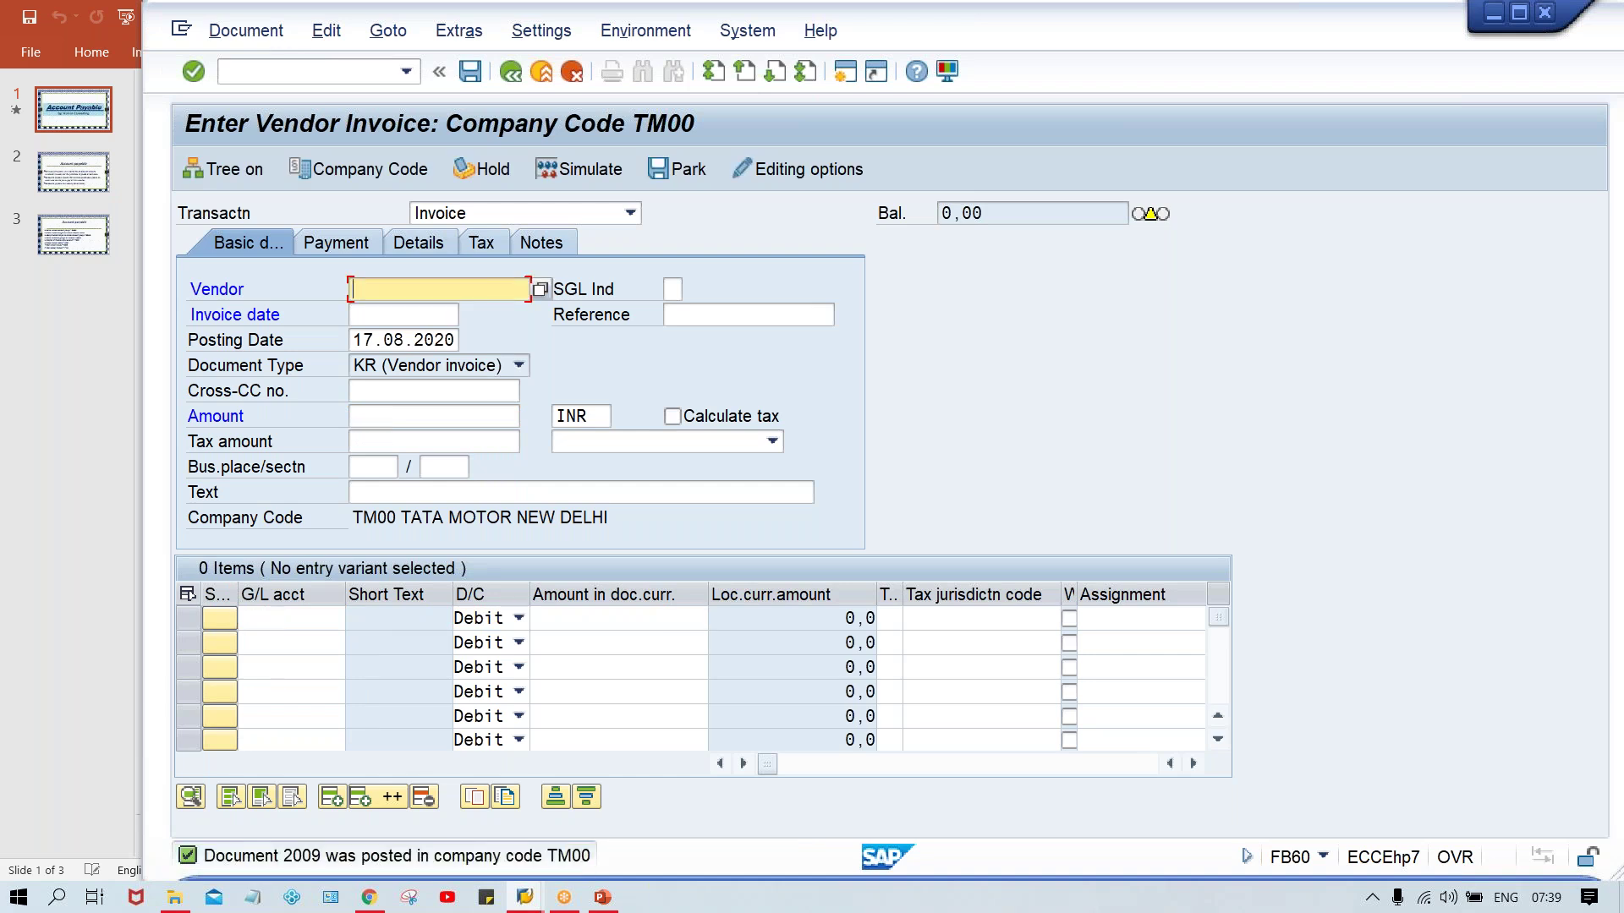
# - Go to transaction FB65 for entering vendor credit memos
pyautogui.click(317, 79)
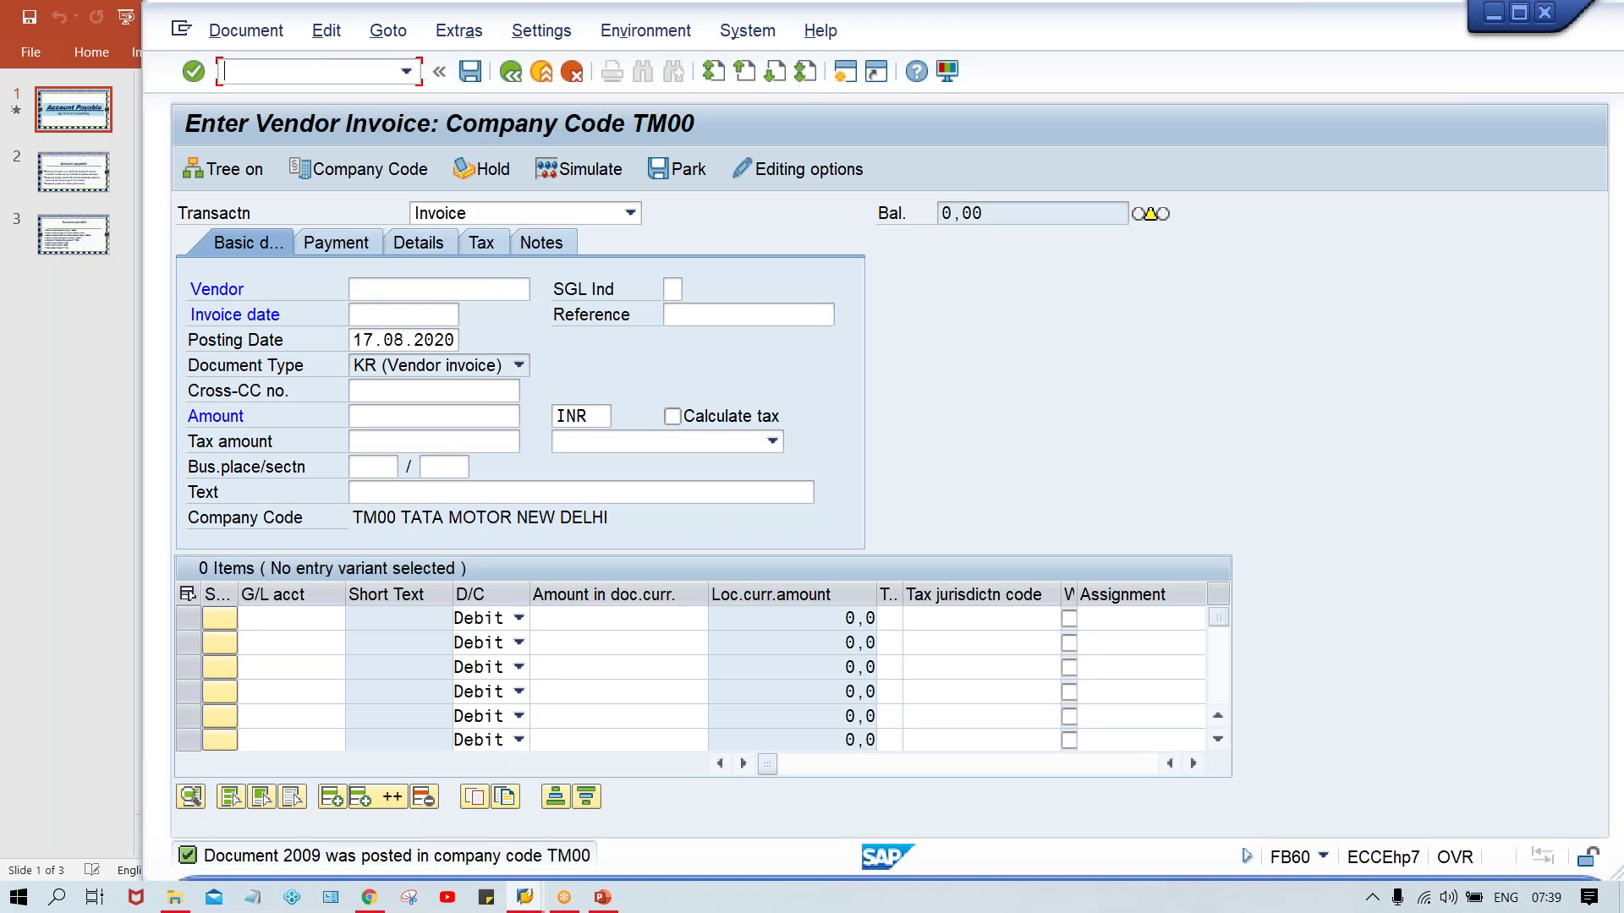
pyautogui.write('/NFB65')
pyautogui.press('Return')
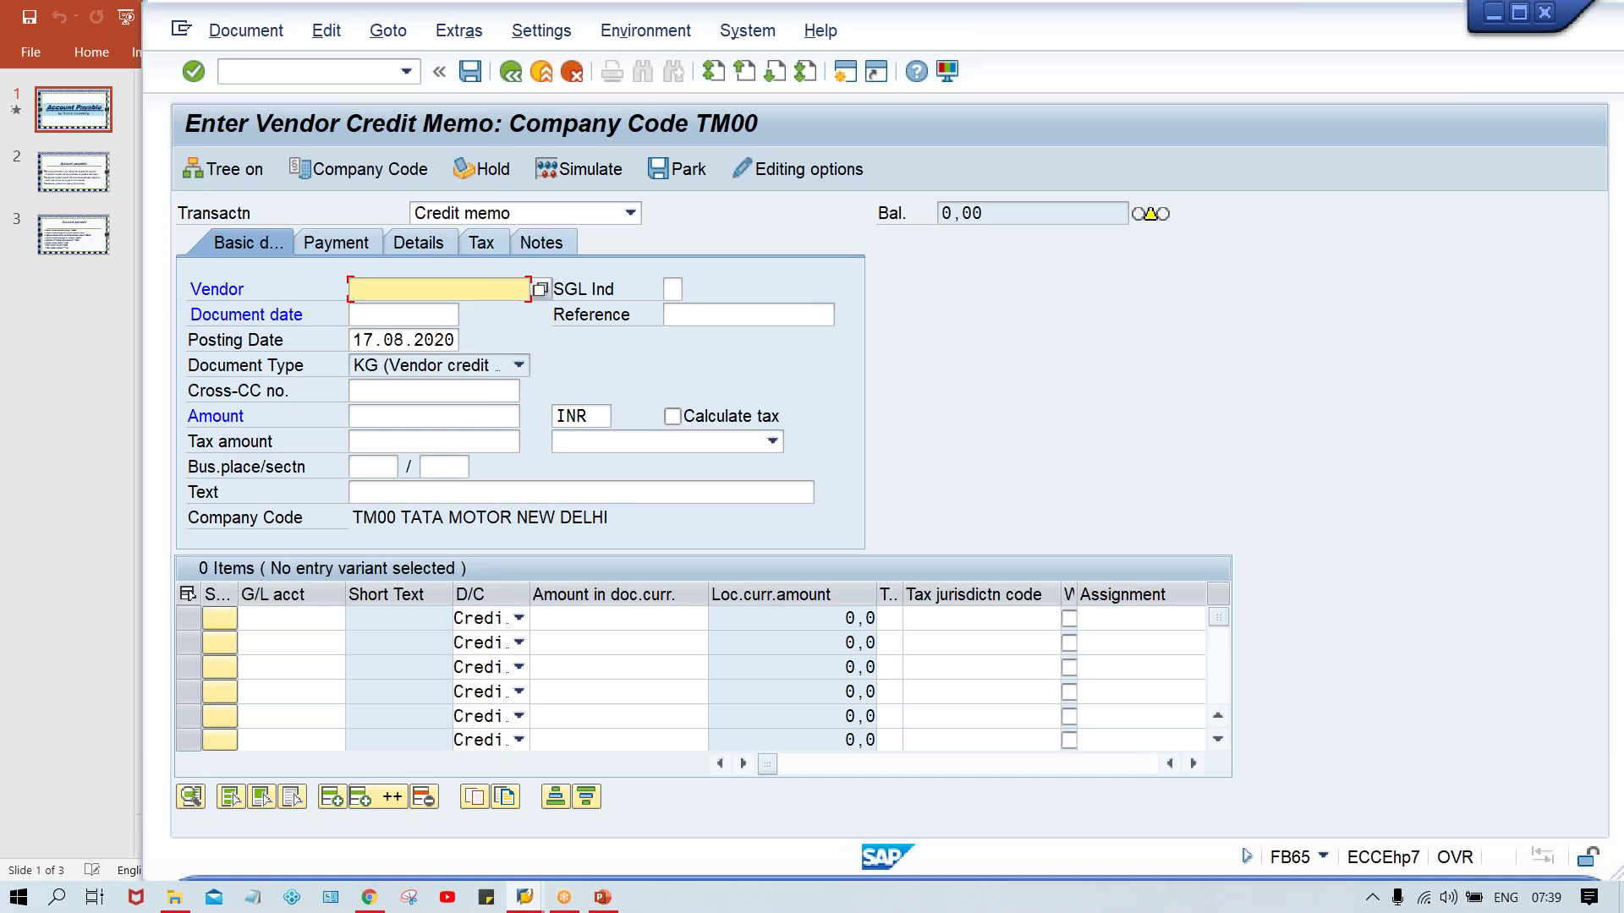
# - Fill the credit memo header with the test vendor, document date 17.08.2020 and amount 1200 INR
pyautogui.press('Down')
pyautogui.press('Tab')
pyautogui.press('Tab')
pyautogui.press('Down')
pyautogui.press('Return')
pyautogui.press('Tab')
pyautogui.press('Tab')
pyautogui.press('Tab')
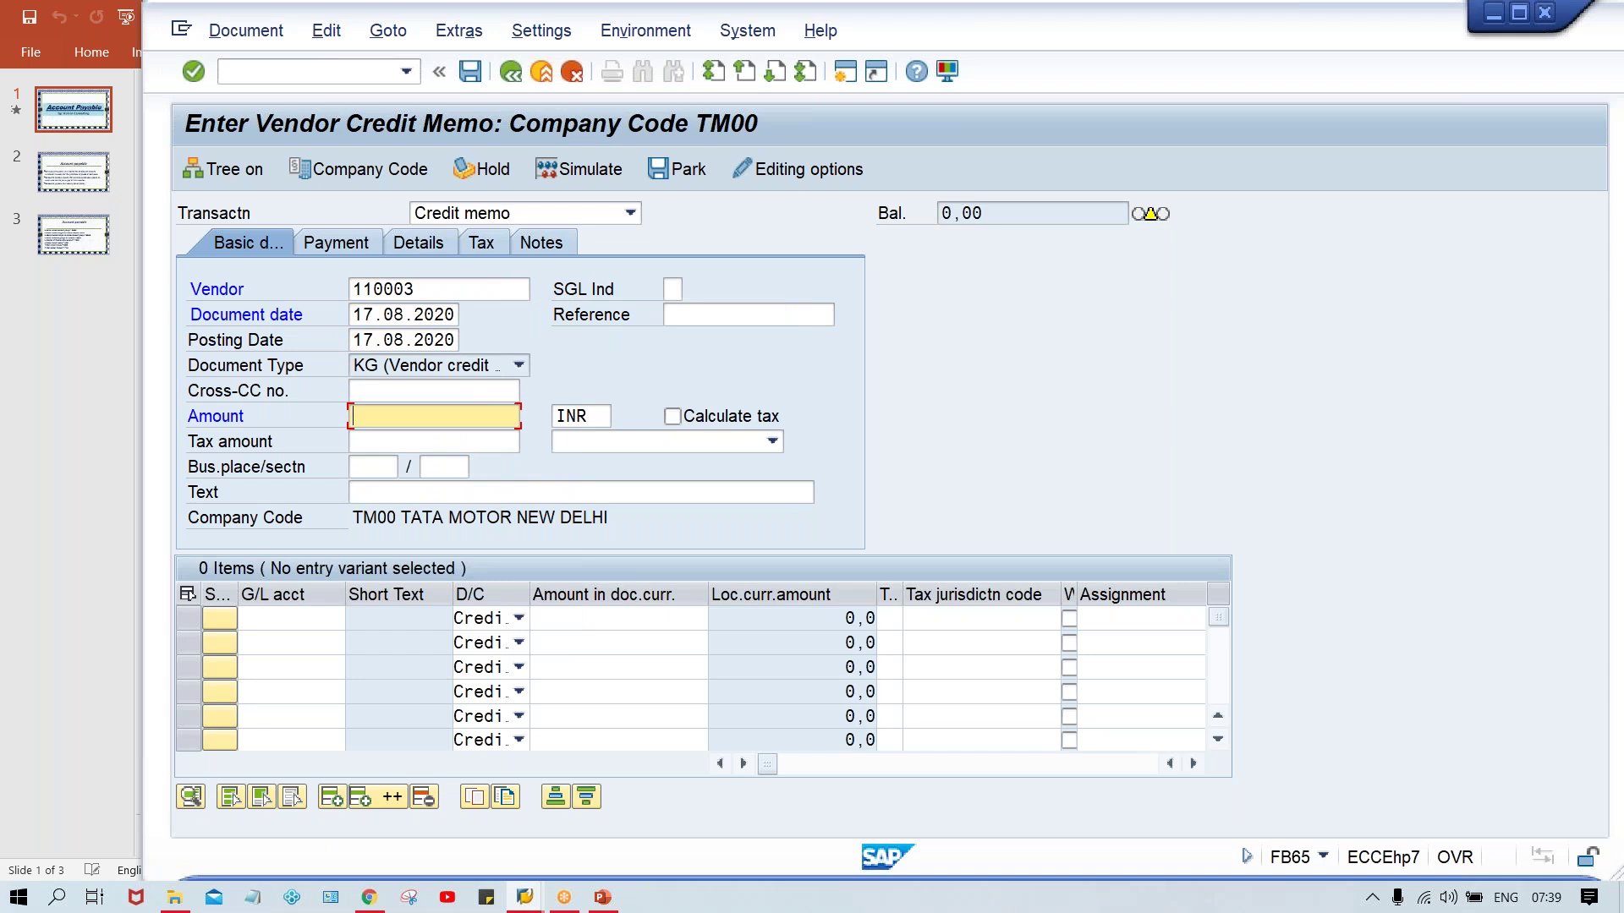
pyautogui.write('1')
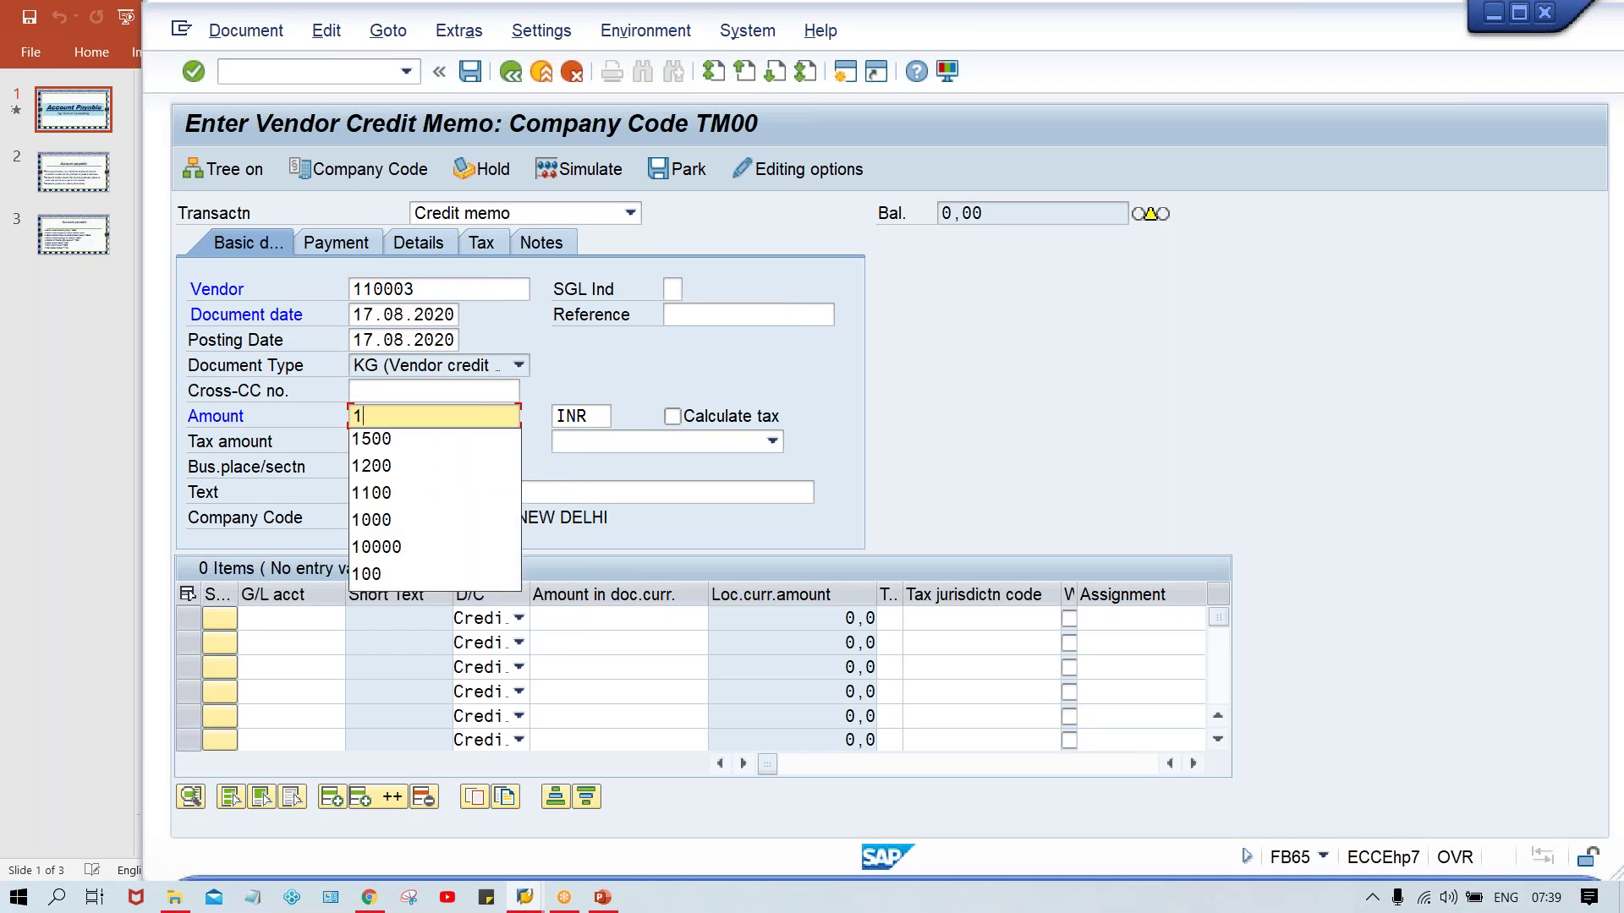
pyautogui.write('200')
# - Add a credit line of 1200 to G/L account 4000 and post the credit memo
pyautogui.press('Return')
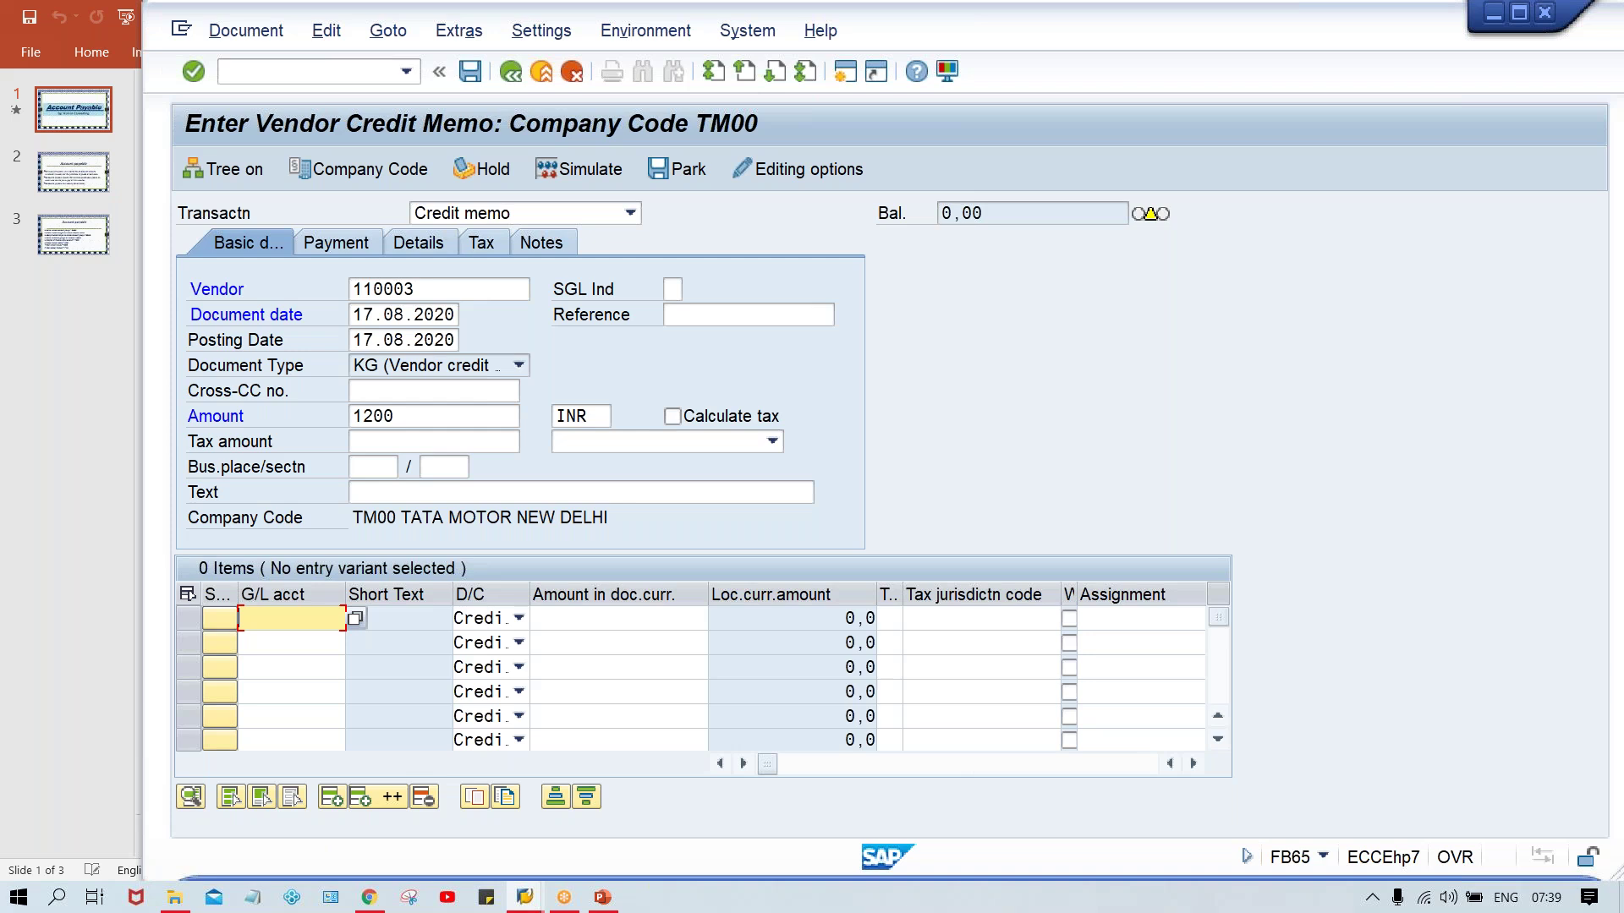
pyautogui.write('4')
pyautogui.press('Down')
pyautogui.press('Return')
pyautogui.click(456, 493)
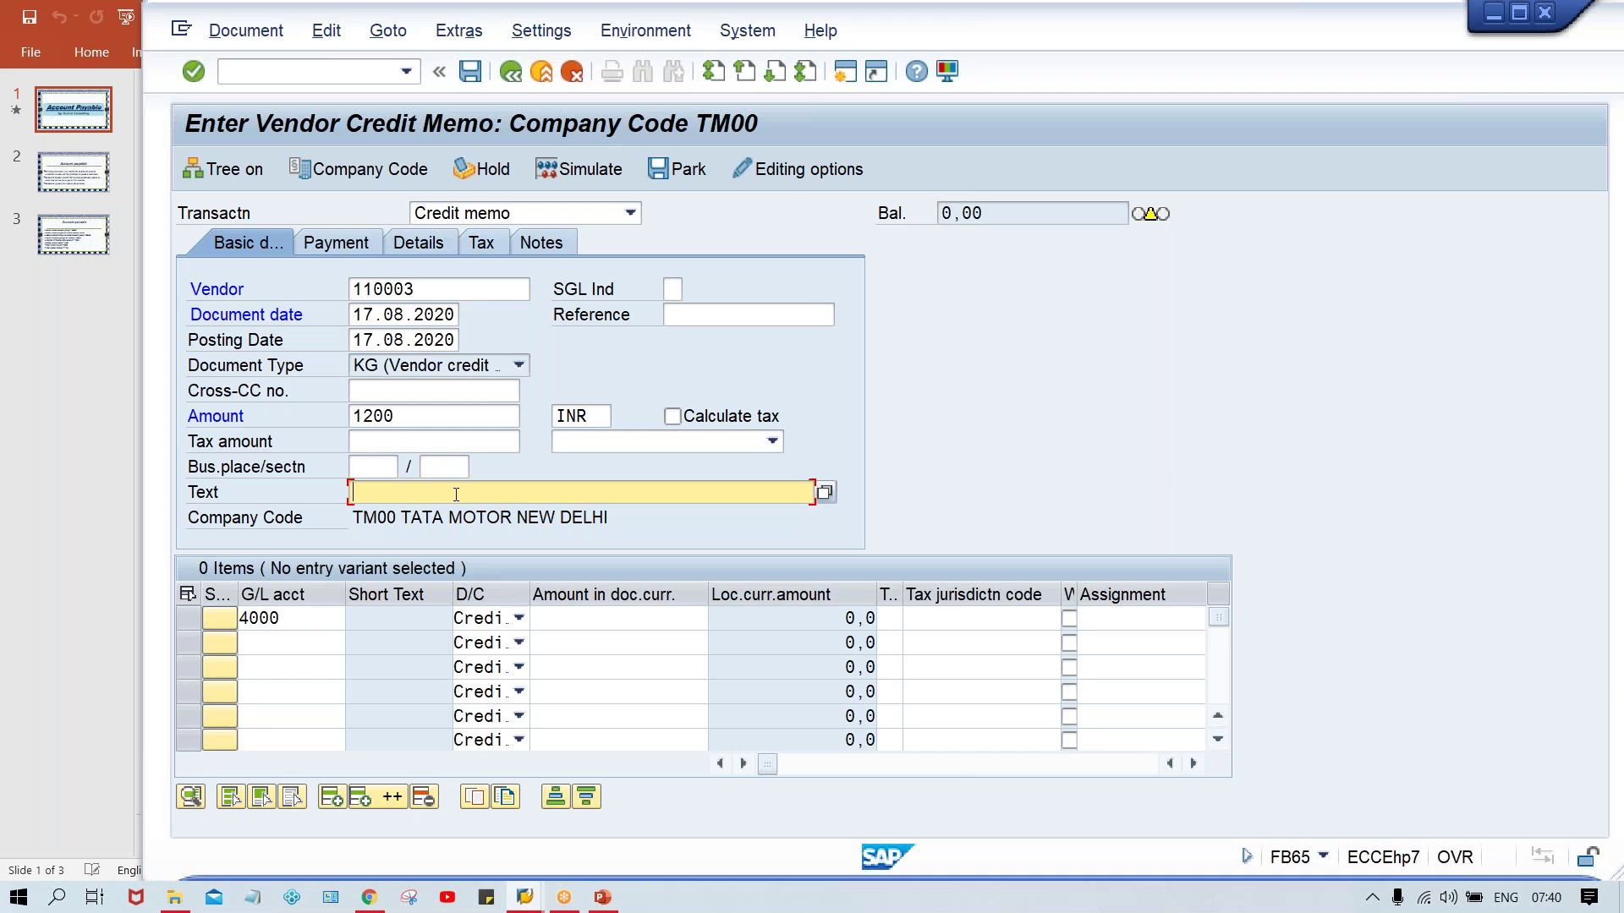
pyautogui.click(610, 615)
pyautogui.write('1200')
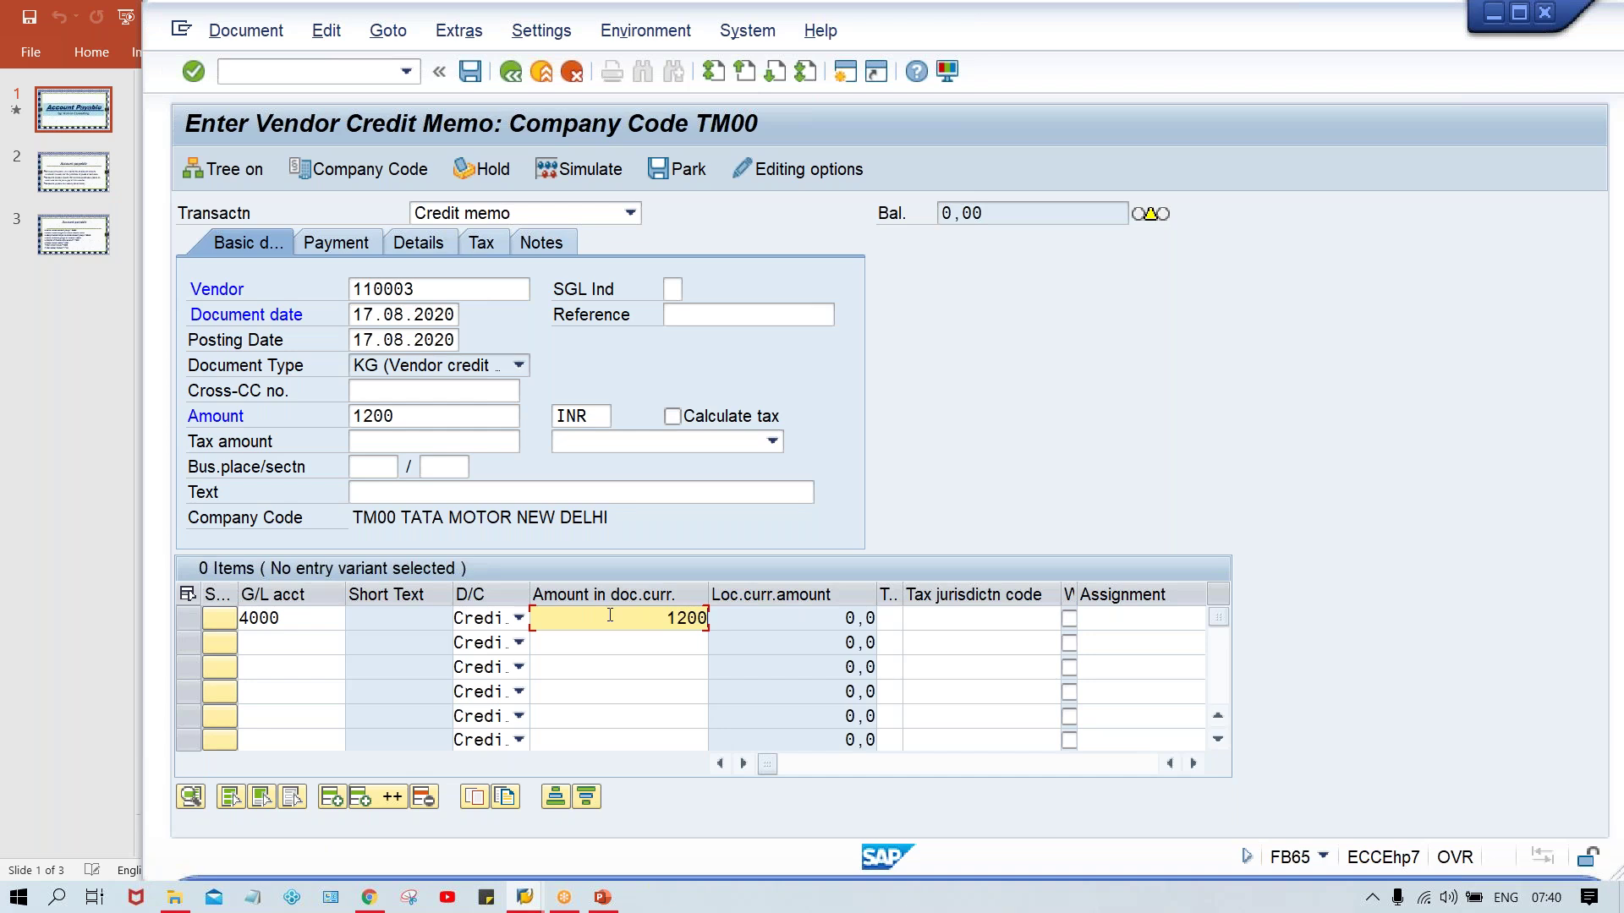
pyautogui.click(643, 490)
pyautogui.hotkey('ctrl', 's')
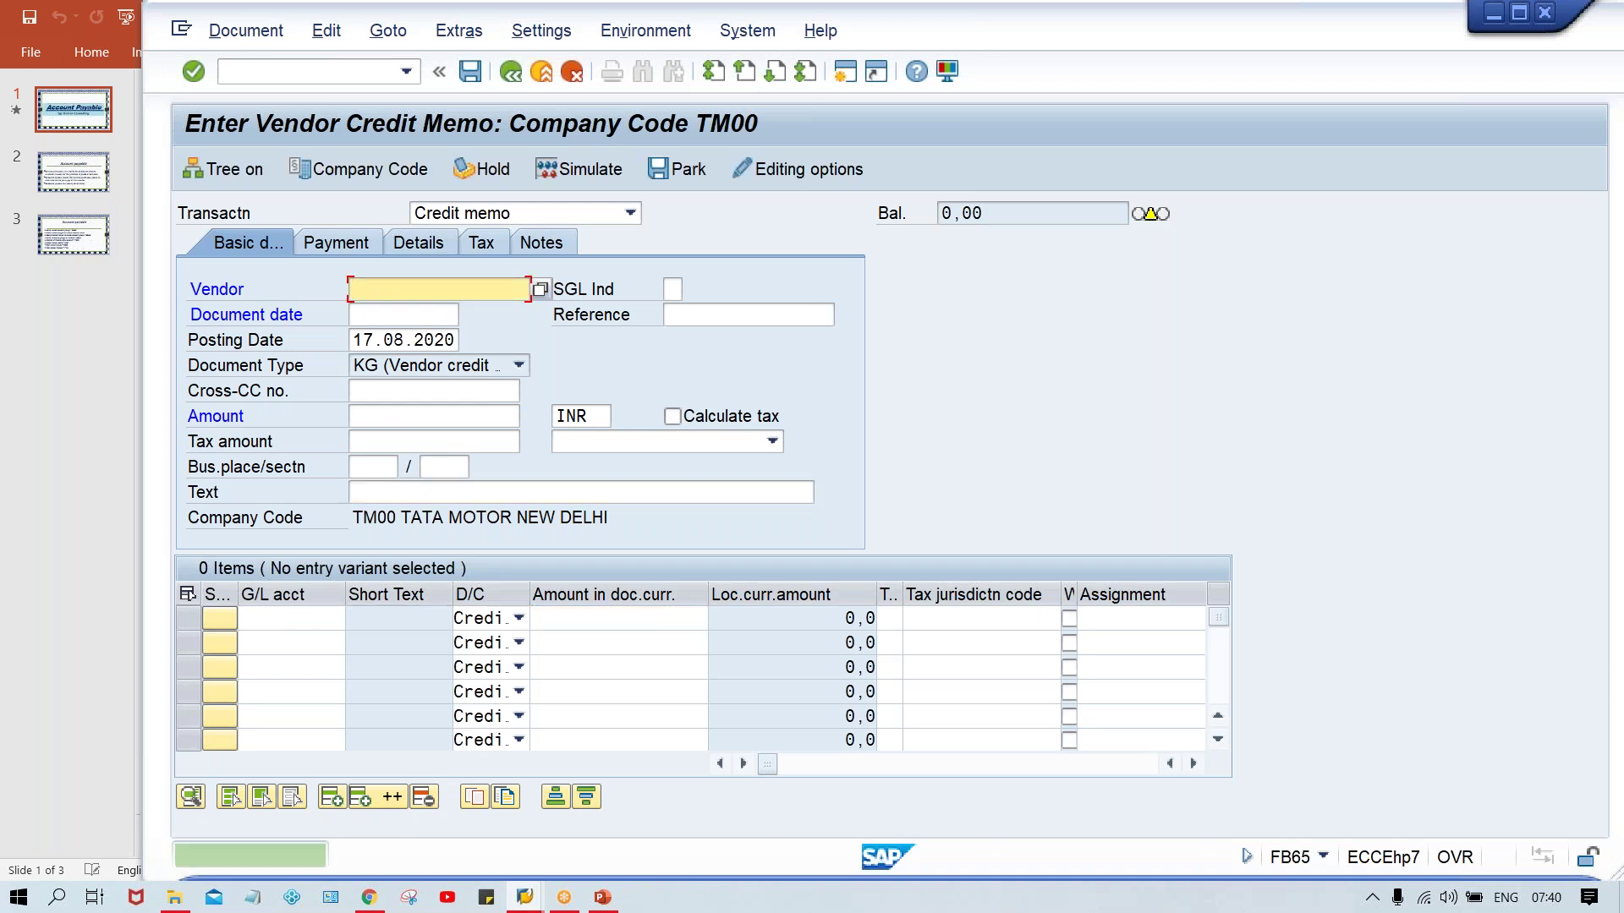
# - Start a second credit memo for the test vendor with document date 17.08.2020 and amount 500 INR
pyautogui.press('Down')
pyautogui.press('Tab')
pyautogui.press('Tab')
pyautogui.press('Down')
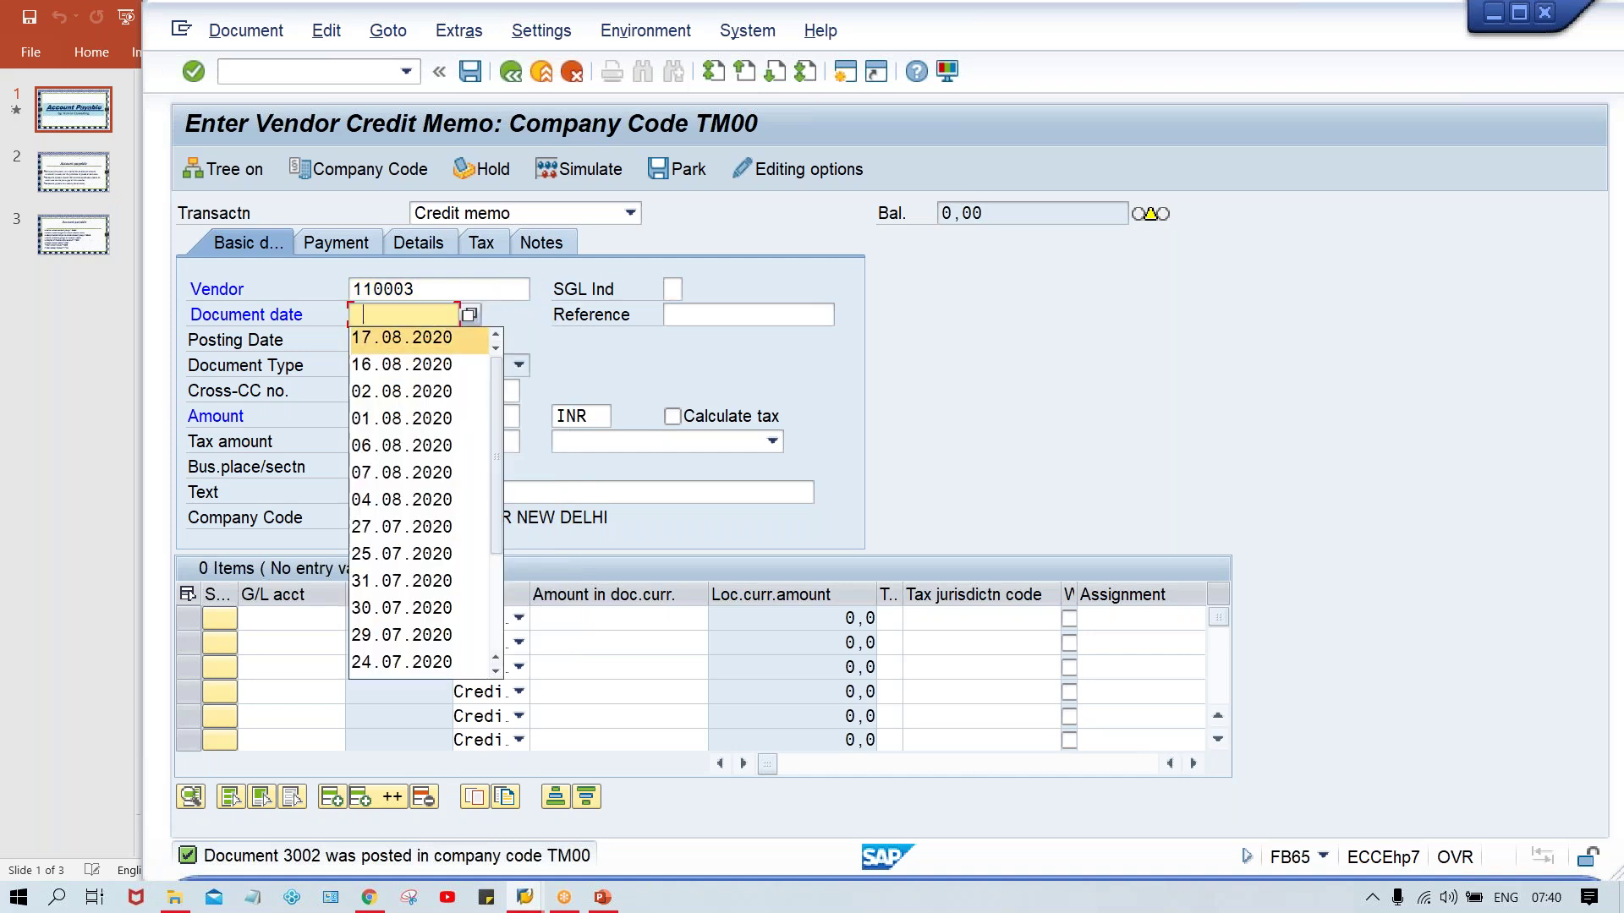
pyautogui.press('Tab')
pyautogui.press('Tab')
pyautogui.press('Tab')
pyautogui.press('Tab')
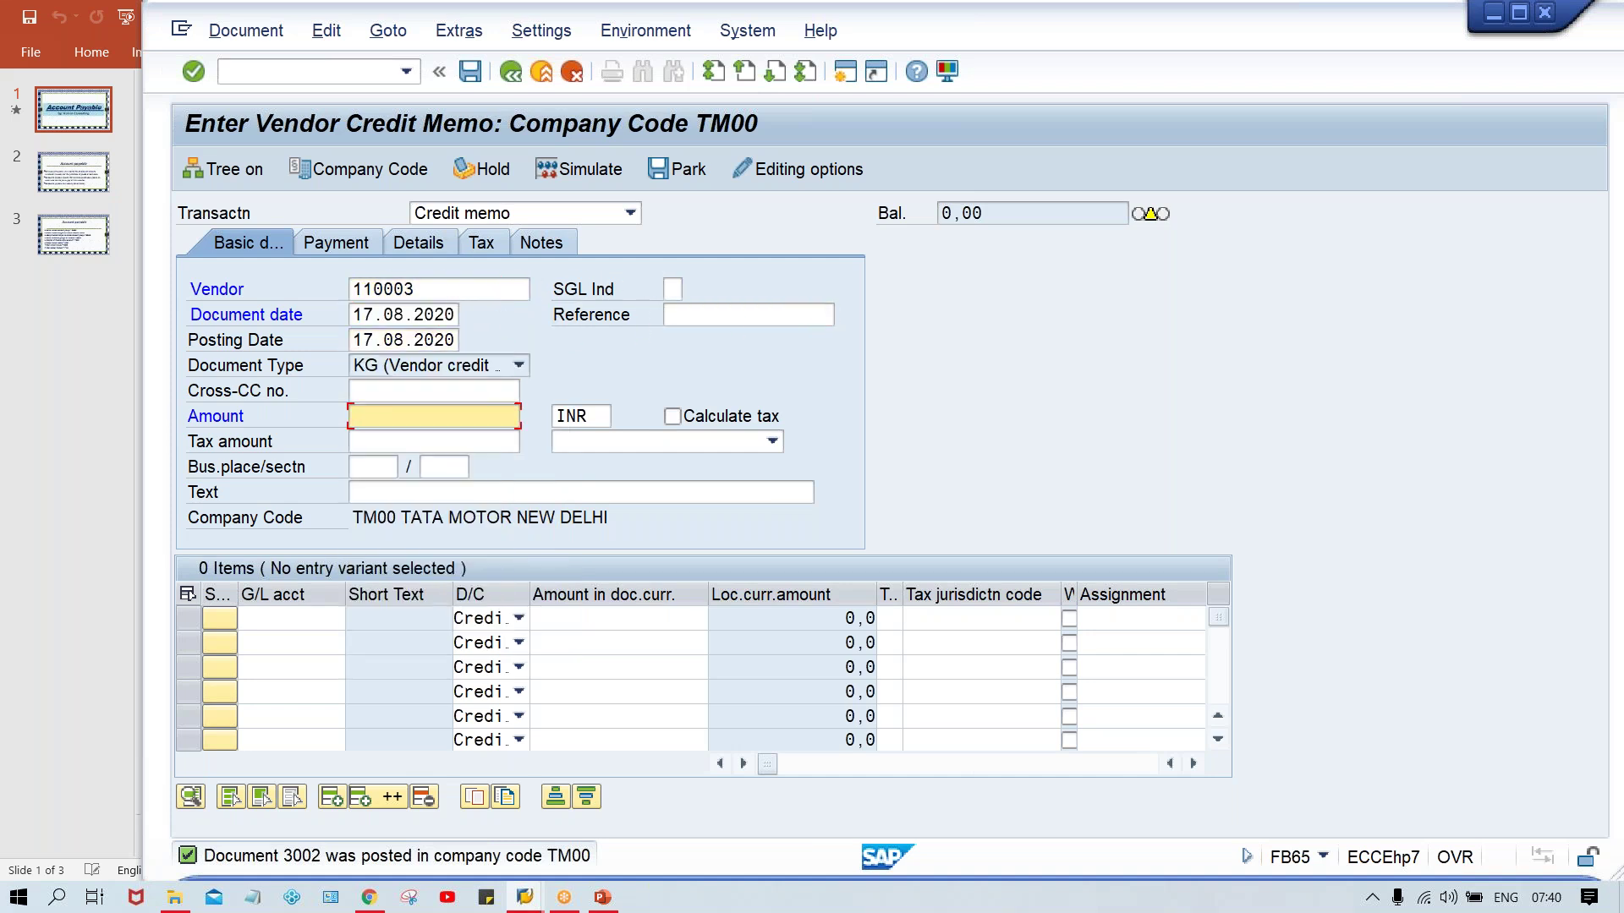
pyautogui.write('500')
# - Enter the first suggested G/L account with a credit amount of 500 and post the credit memo
pyautogui.press('Return')
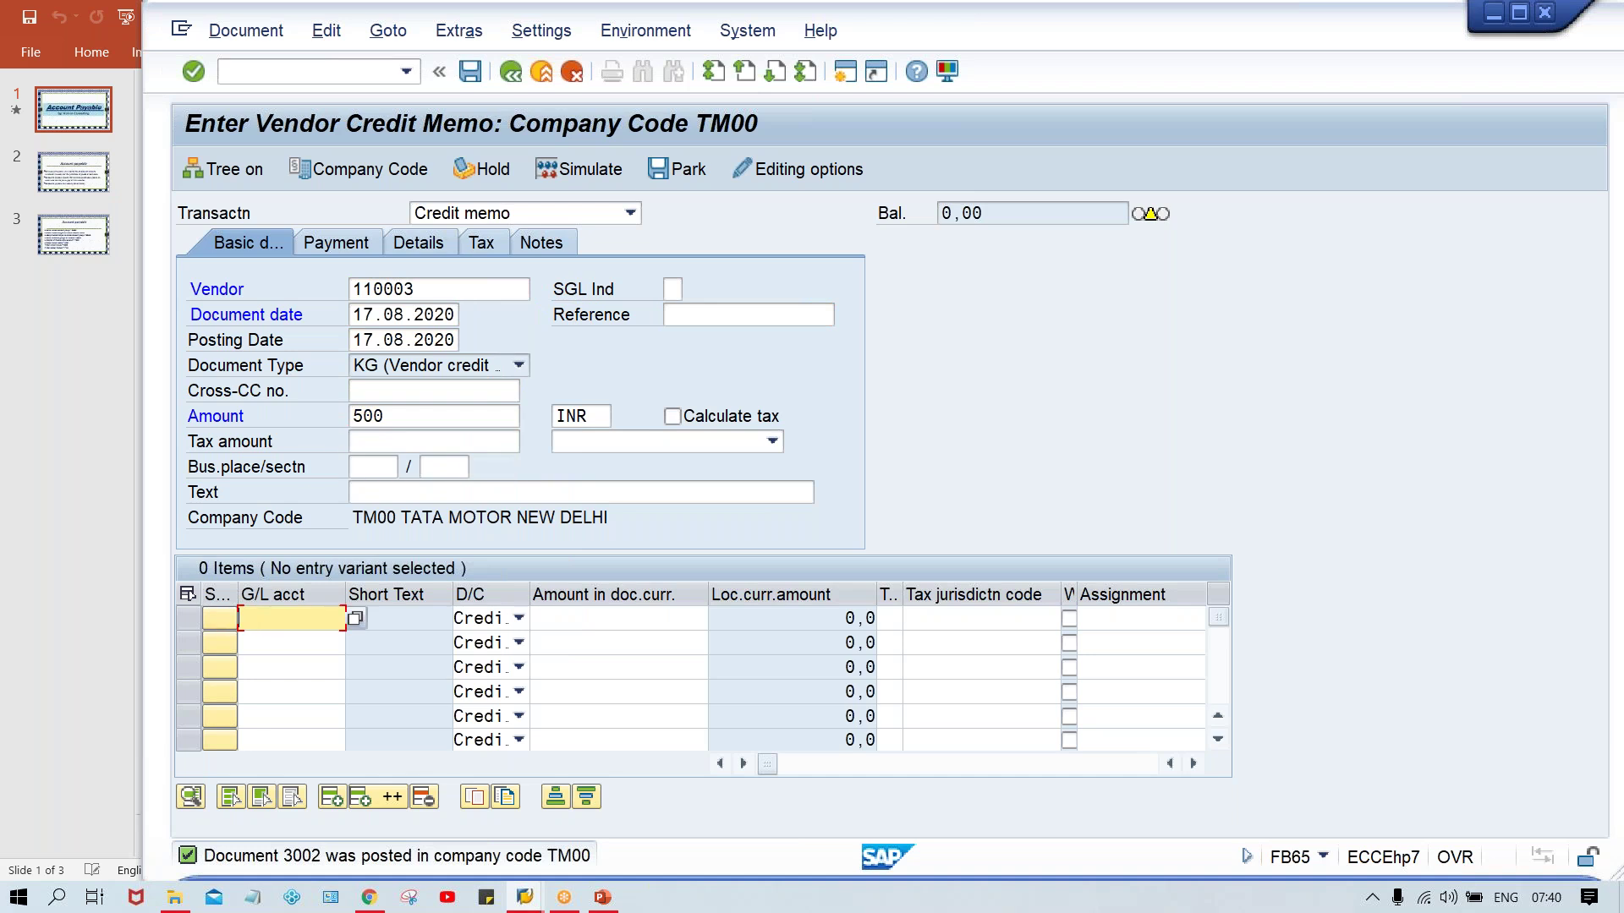
pyautogui.press('Down')
pyautogui.press('Tab')
pyautogui.press('Tab')
pyautogui.write('500')
pyautogui.hotkey('ctrl', 's')
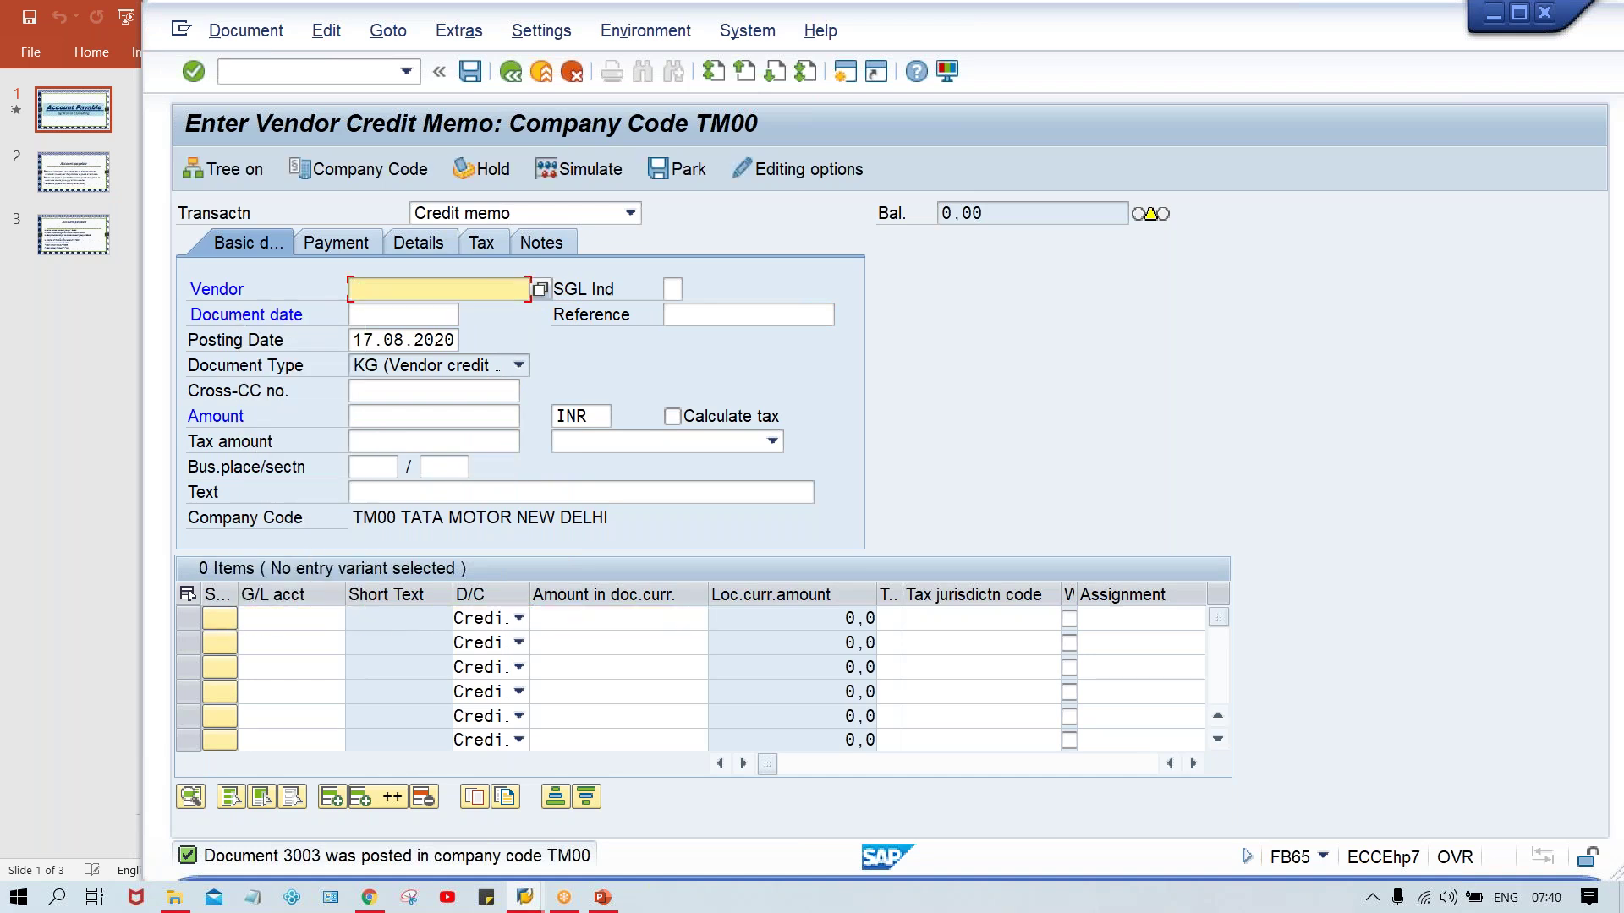
# - Enter the header of a third credit memo for the test vendor, dated 17.08.2020, with amount 1000 INR
pyautogui.press('Tab')
pyautogui.press('Tab')
pyautogui.press('Tab')
pyautogui.hotkey('shift', 'Tab')
pyautogui.press('Down')
pyautogui.press('Return')
pyautogui.press('Tab')
pyautogui.press('Tab')
pyautogui.press('Tab')
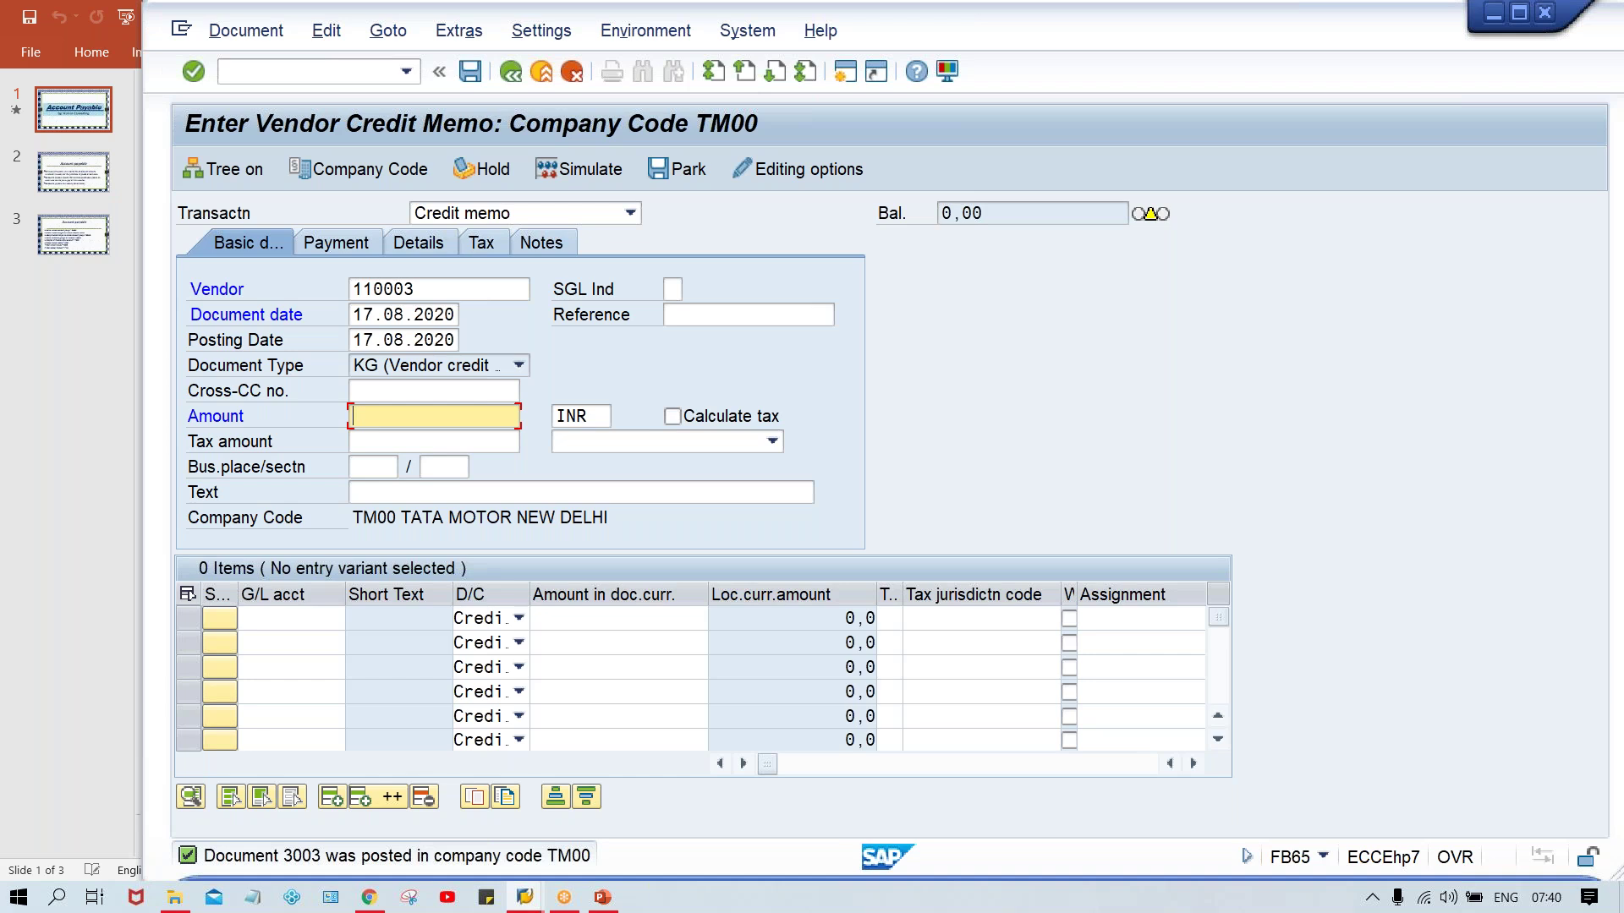
pyautogui.write('1000')
# - Credit 1000 to G/L account 4000 in the first item line and post the credit memo
pyautogui.click(291, 618)
pyautogui.press('Down')
pyautogui.press('Return')
pyautogui.click(619, 618)
pyautogui.write('1000')
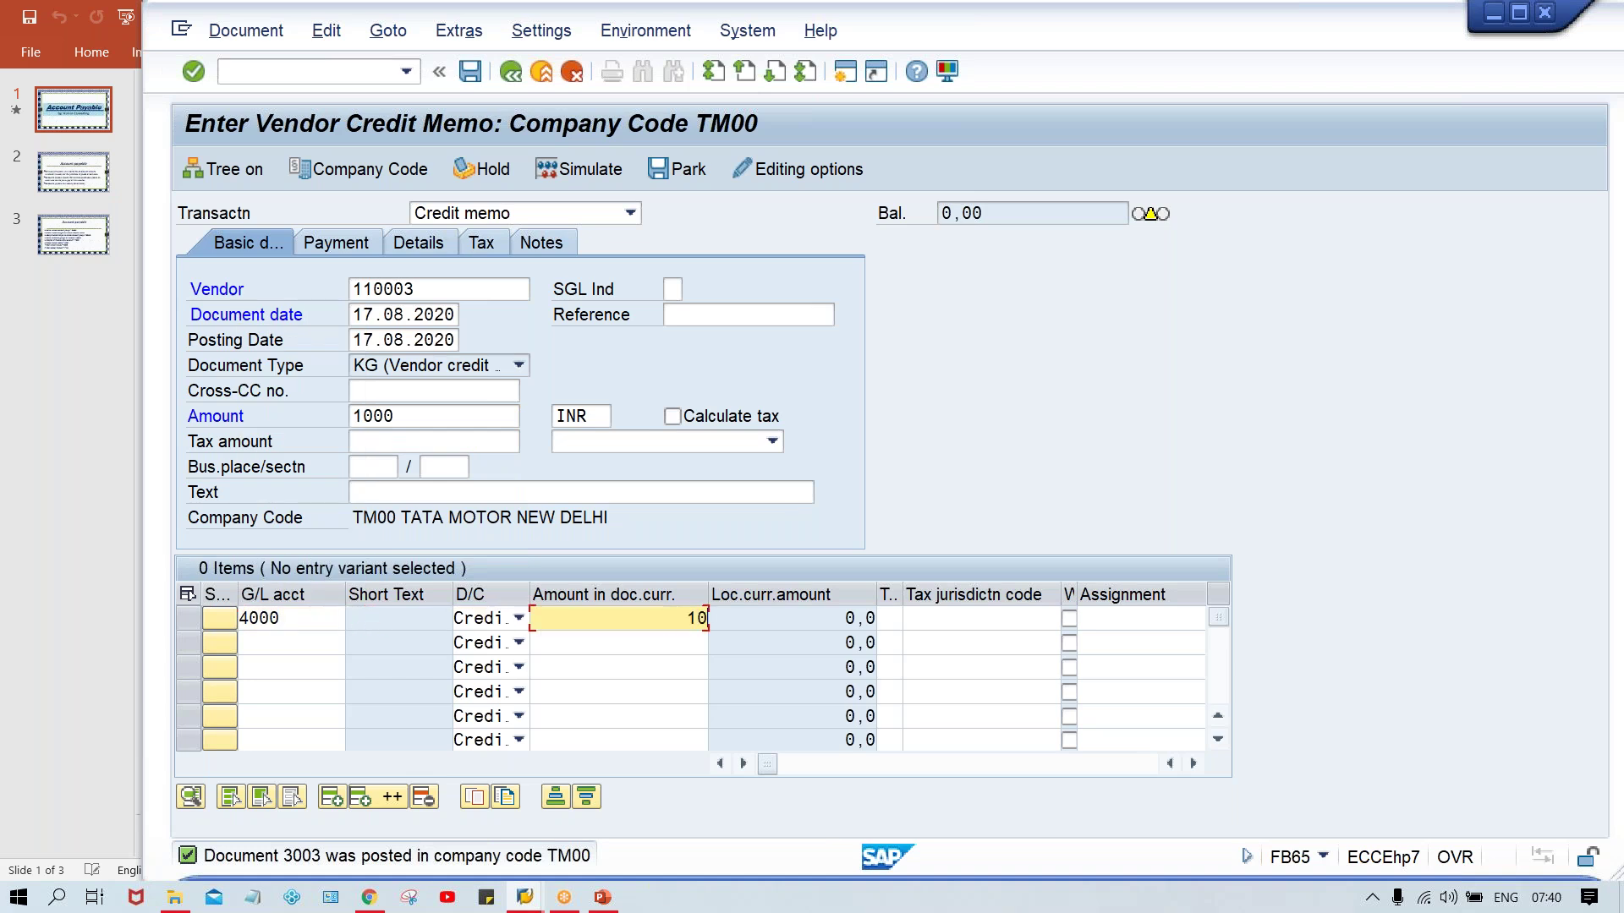
pyautogui.hotkey('ctrl', 's')
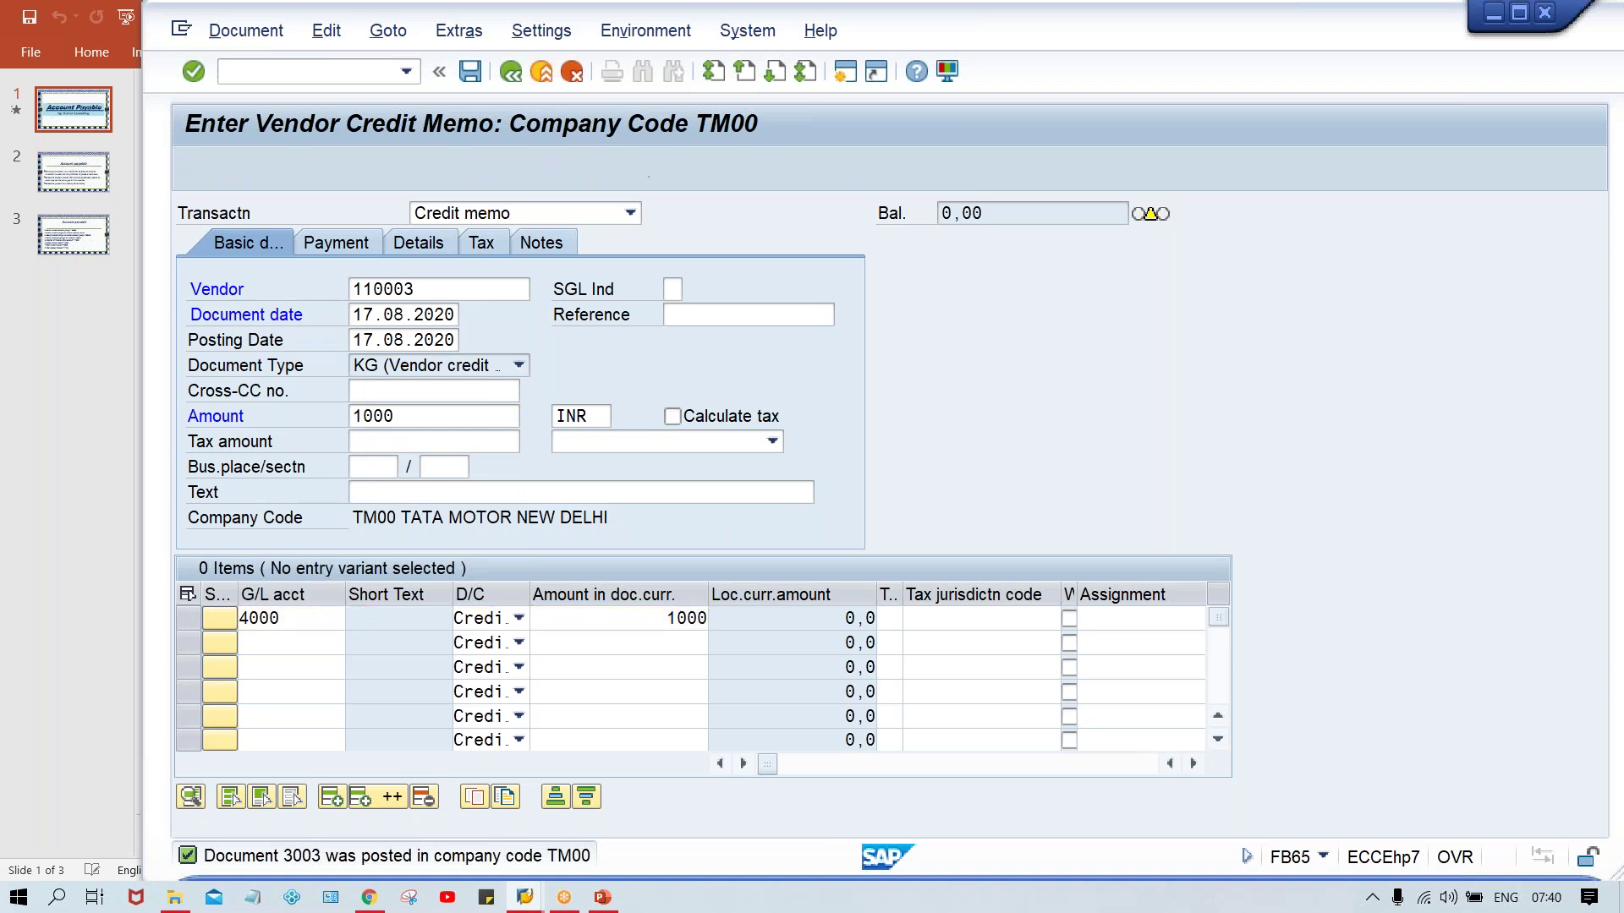
# - List the test vendor's open items for company code TM00 with transaction FBL1N and examine their due-date symbols and amounts
pyautogui.click(284, 72)
pyautogui.write('/NFBL1N')
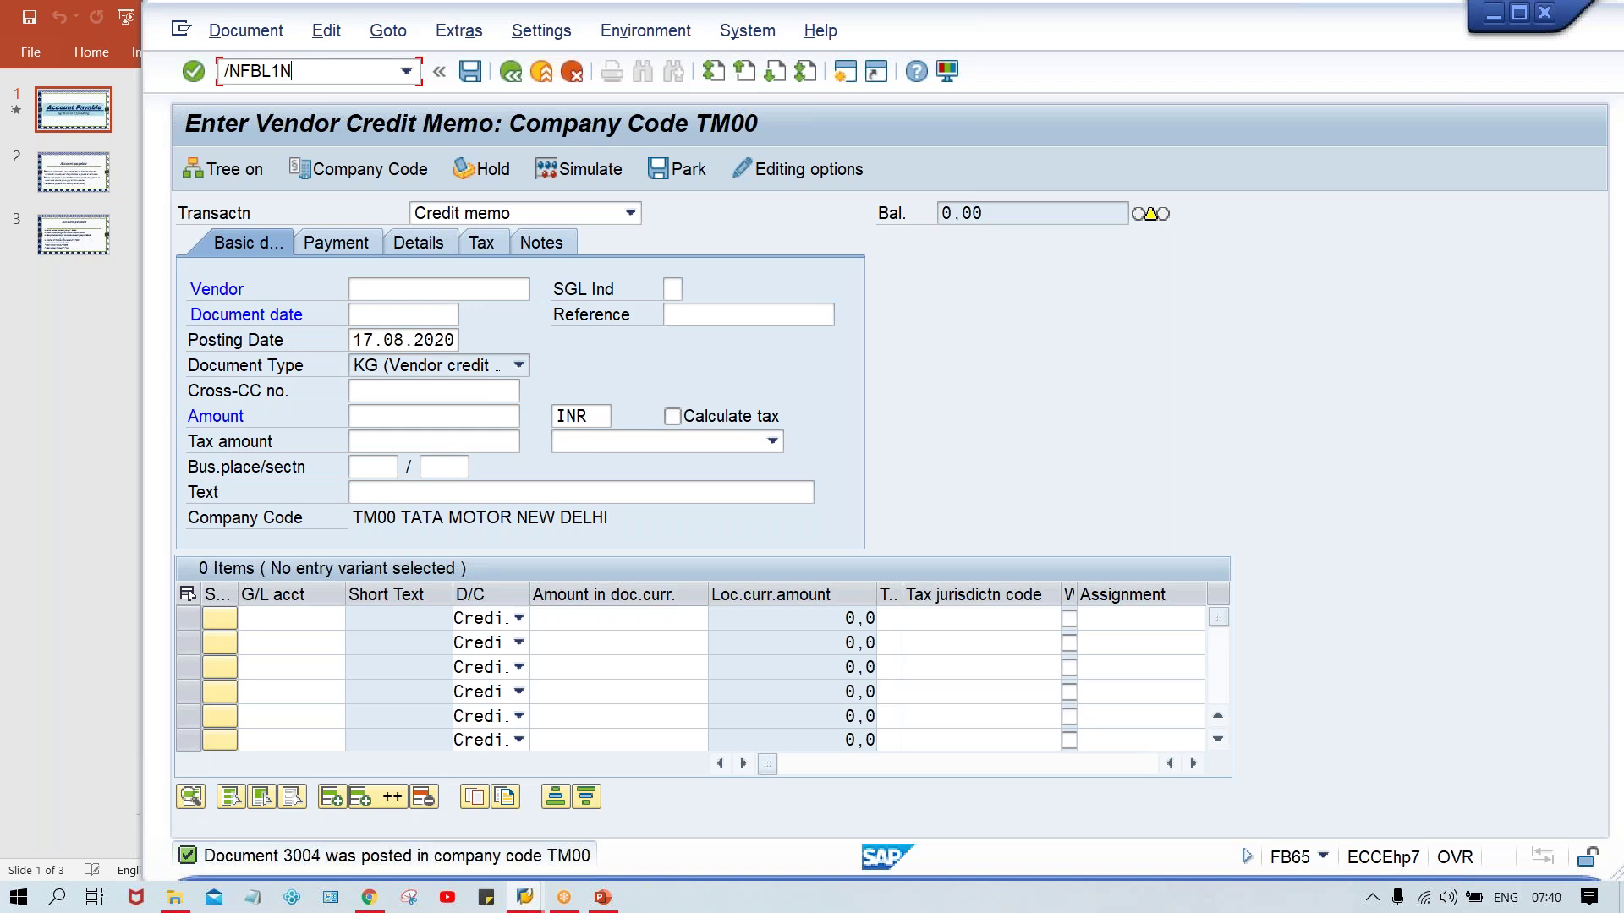
pyautogui.press('Return')
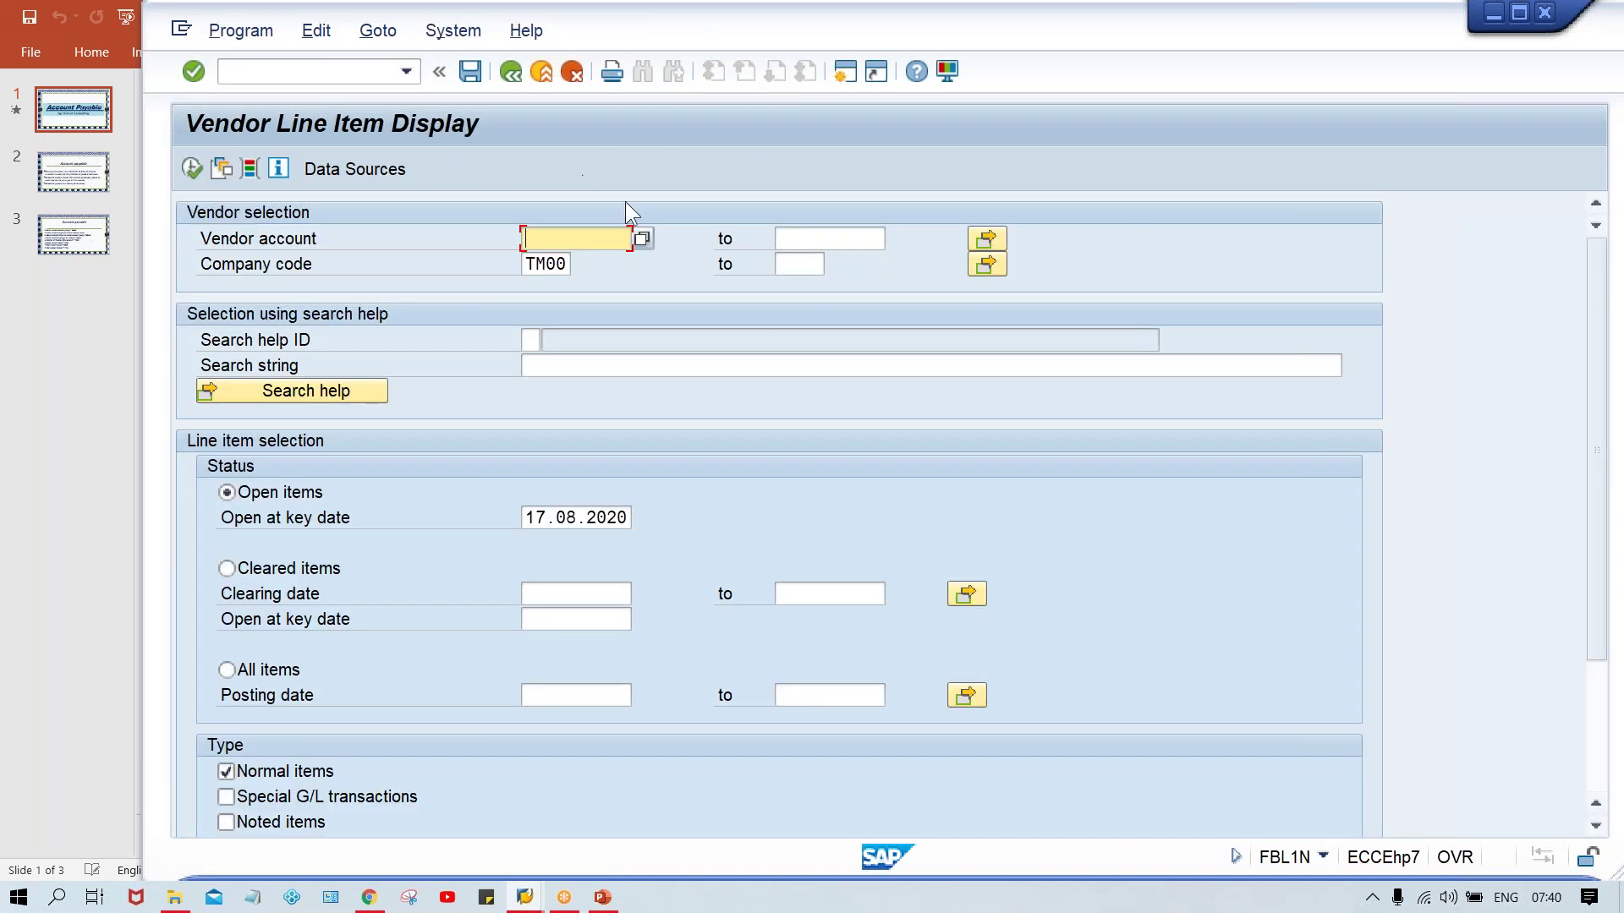
pyautogui.click(607, 263)
pyautogui.click(191, 169)
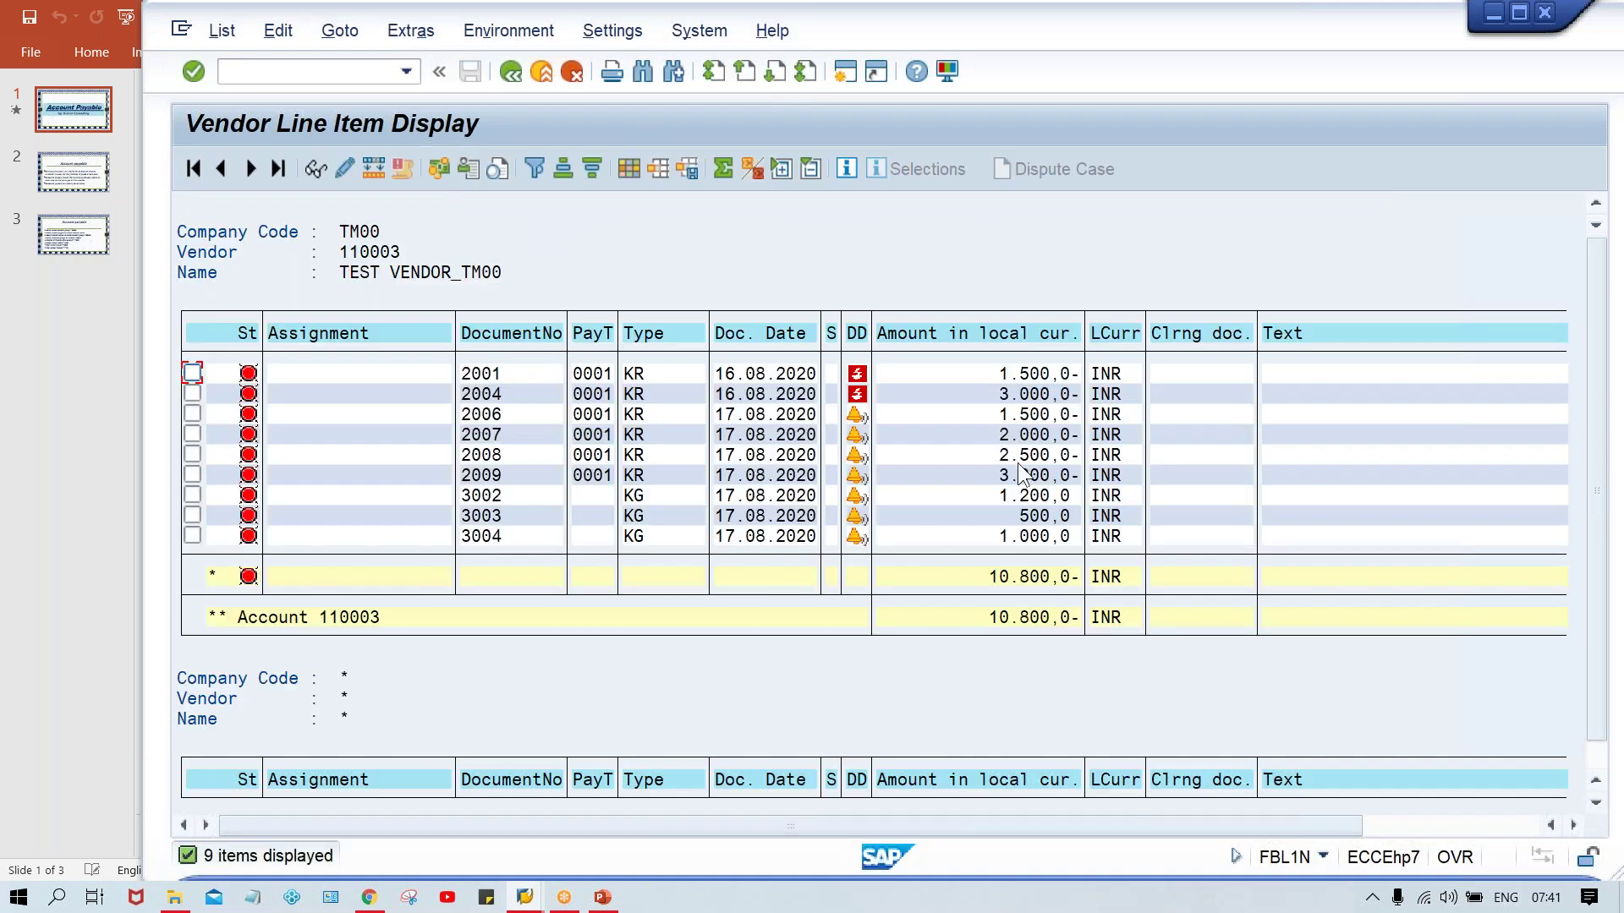
pyautogui.moveTo(858, 374)
pyautogui.moveTo(854, 416)
pyautogui.moveTo(851, 479)
pyautogui.click(983, 457)
# - Filter the vendor line items by document type KG
pyautogui.click(659, 335)
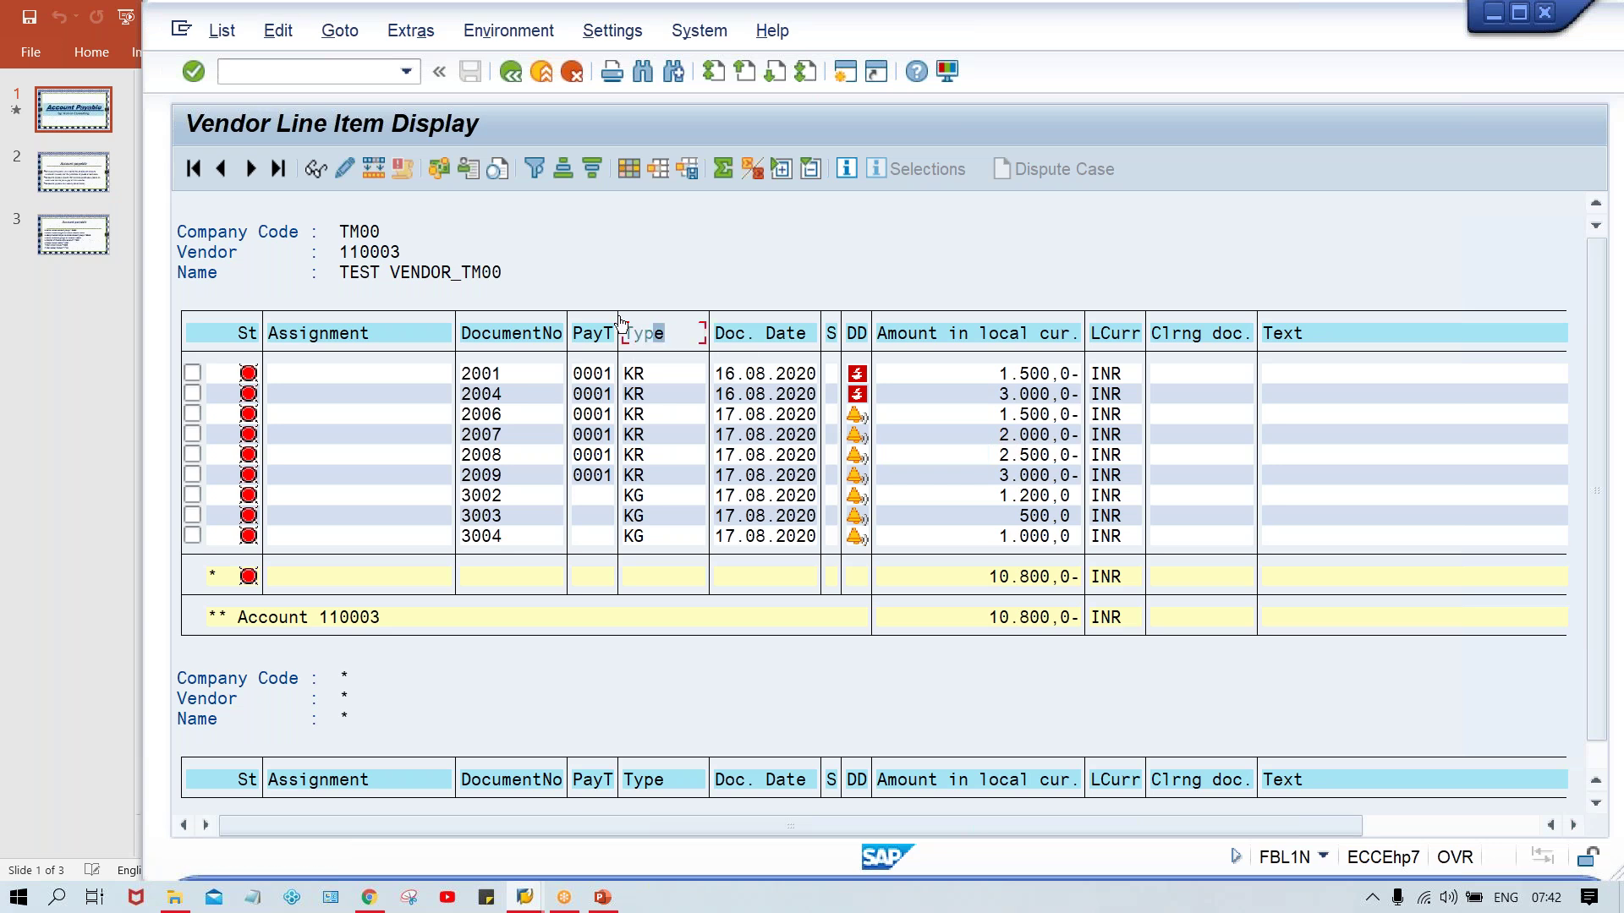
pyautogui.click(533, 168)
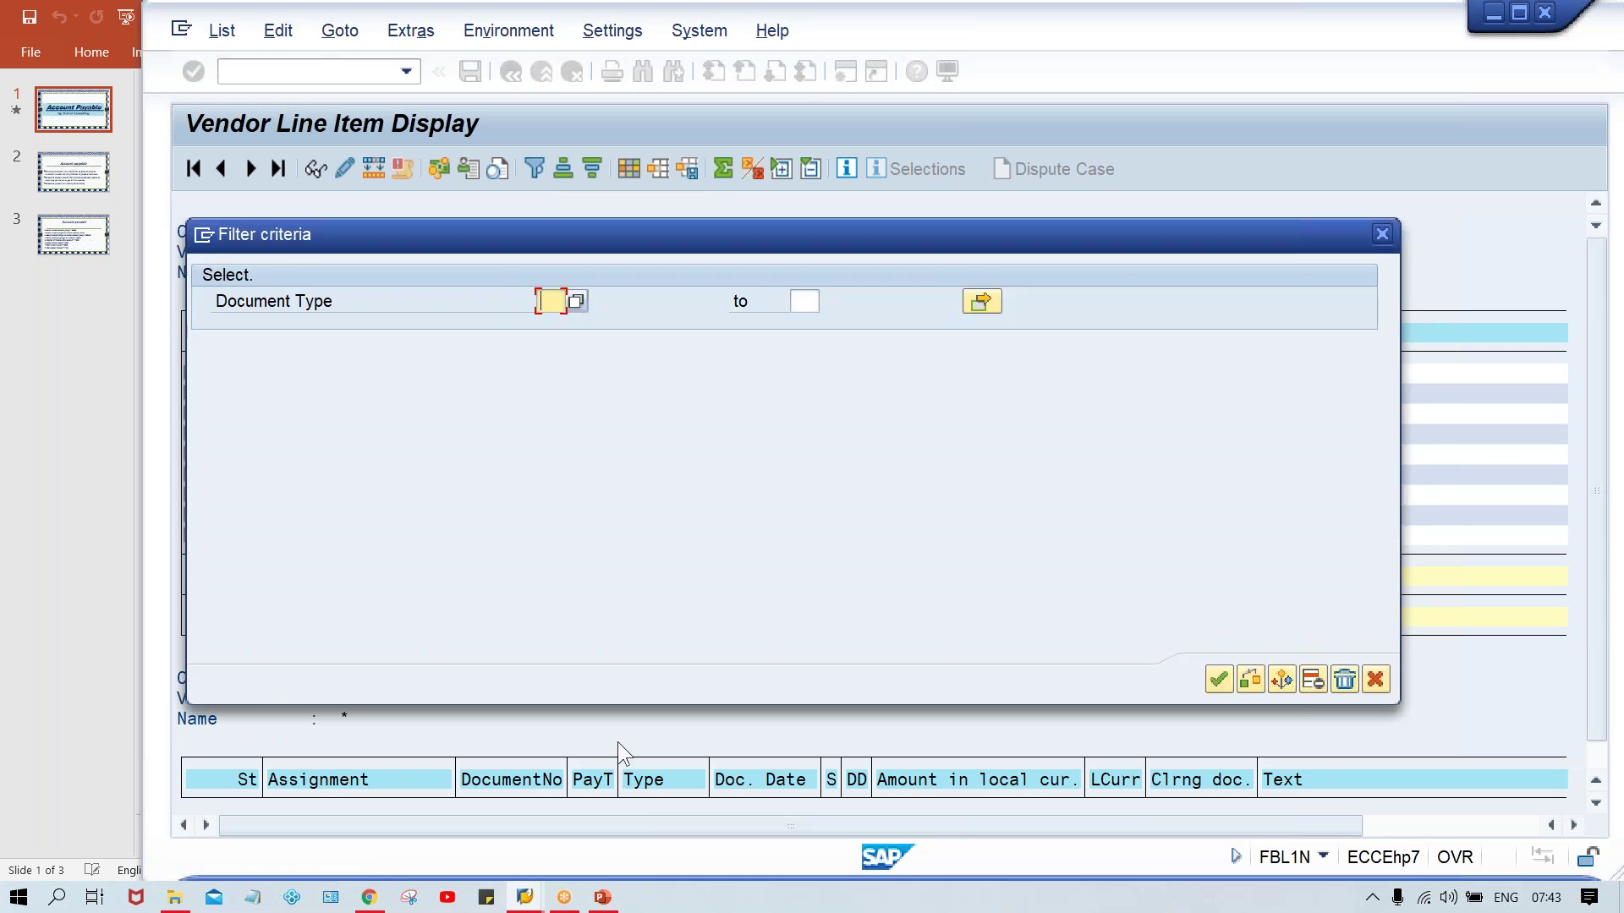
pyautogui.write('KG')
pyautogui.press('Return')
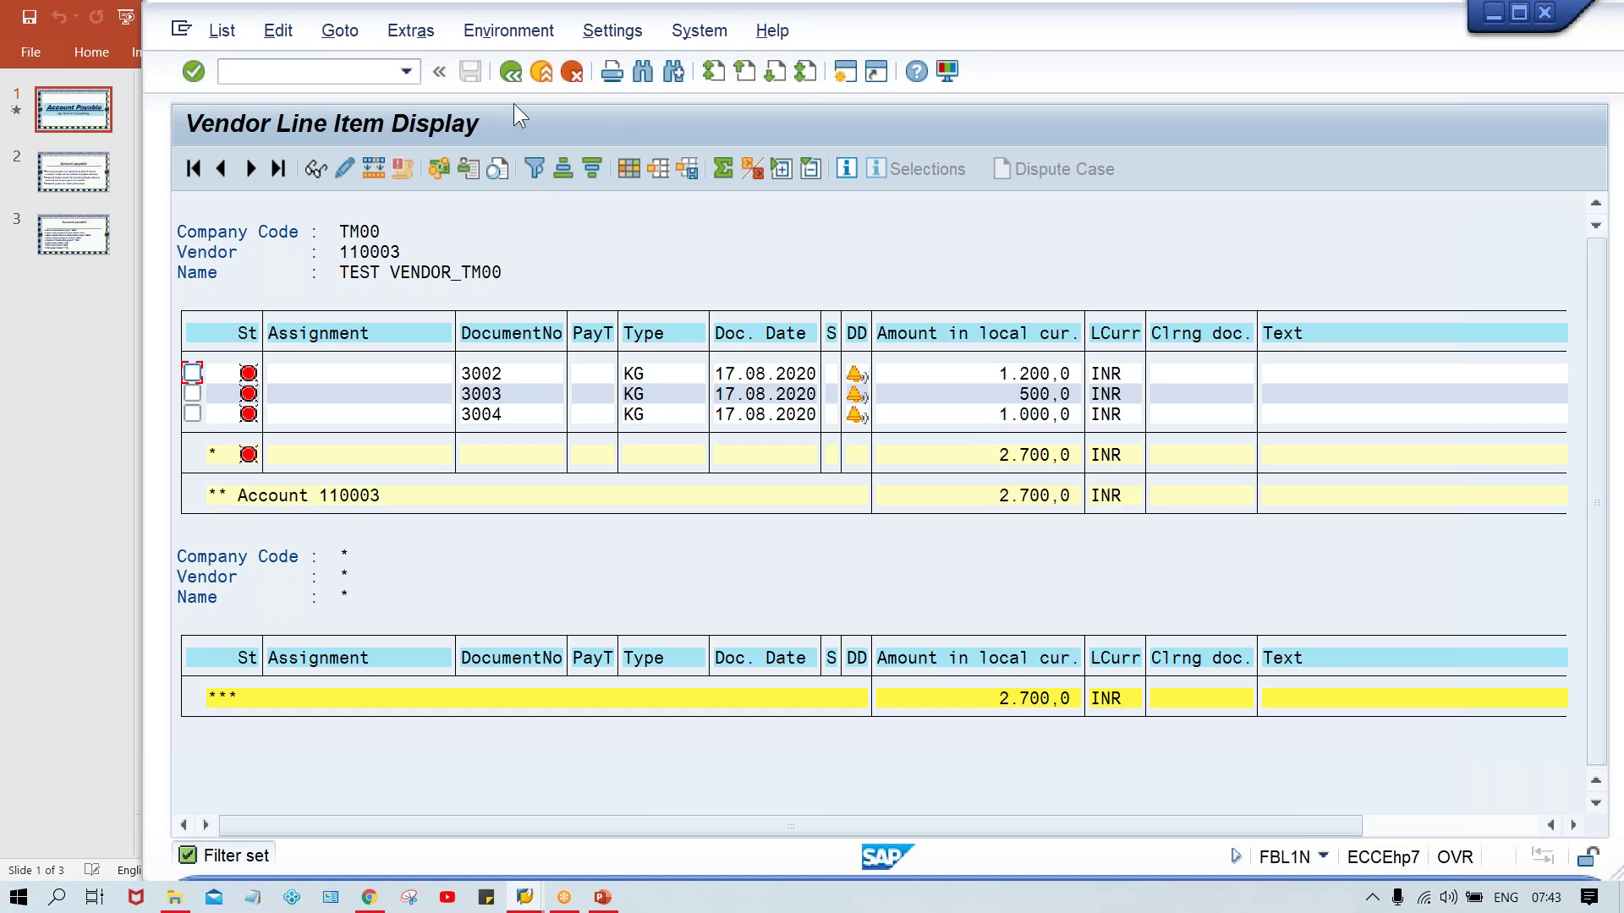
# - Redisplay the vendor's open items without the document type filter, and return to the line item selection
pyautogui.click(512, 71)
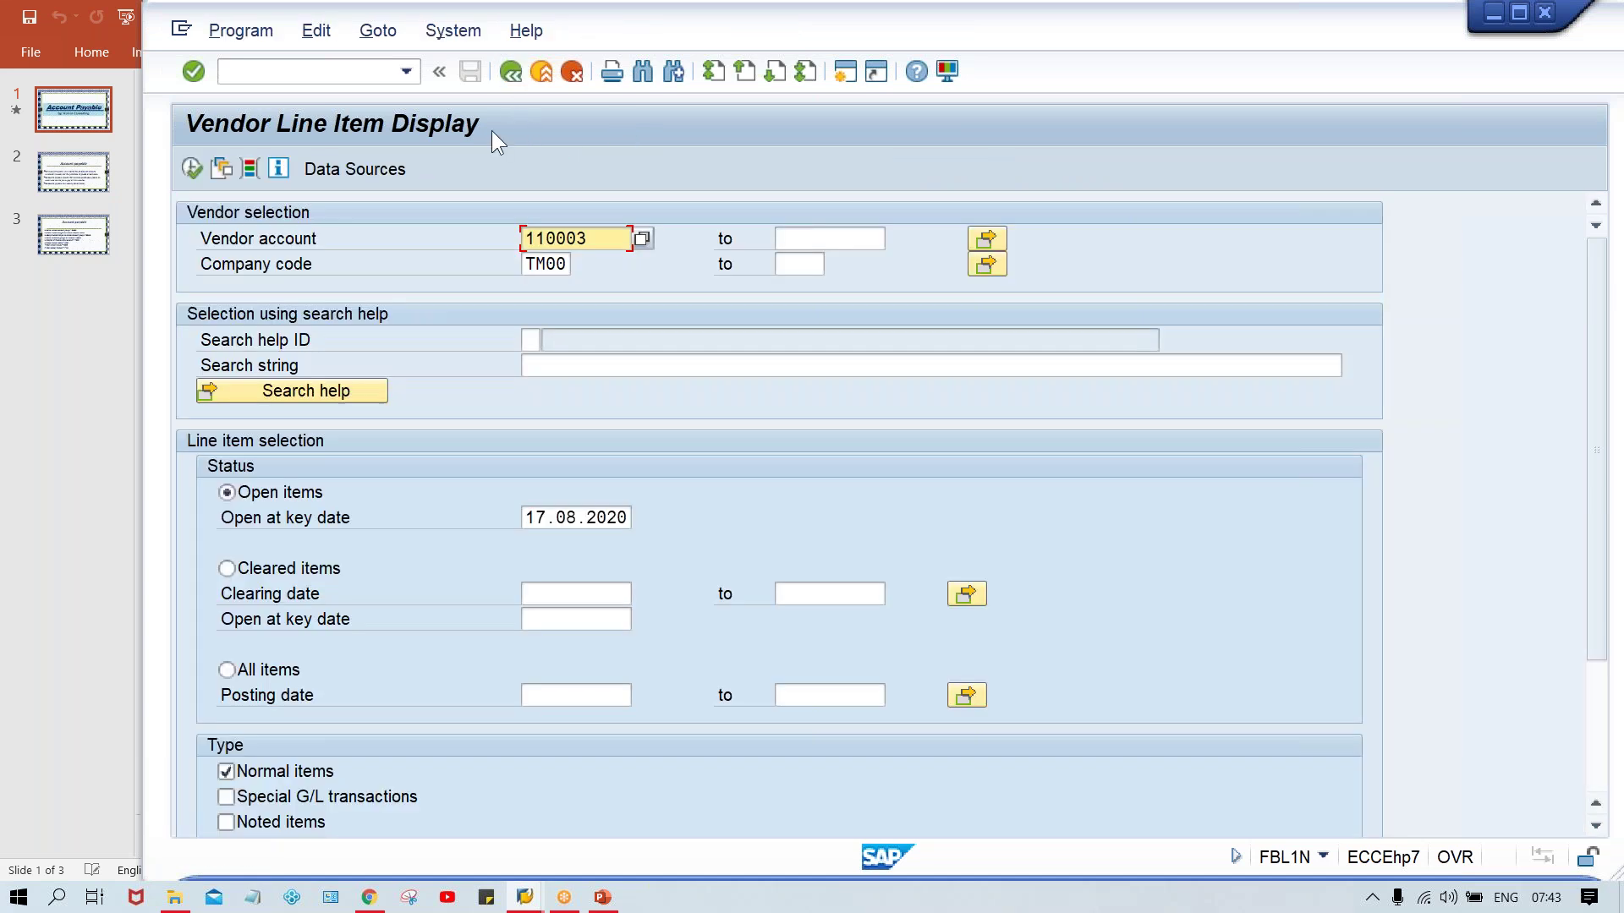
pyautogui.click(189, 168)
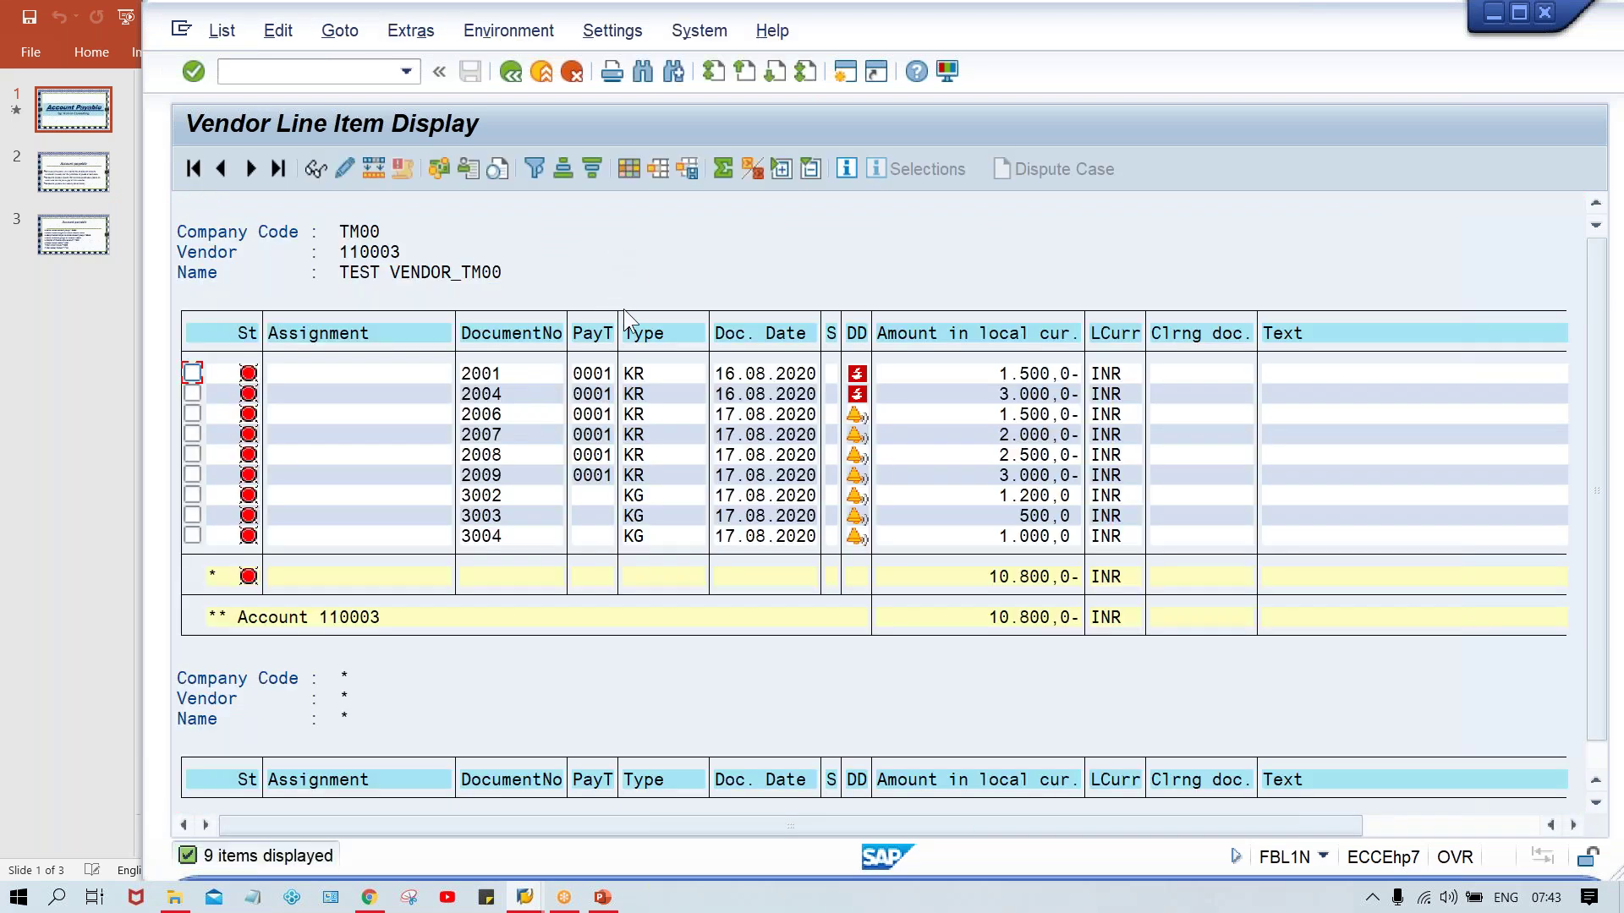
pyautogui.click(648, 333)
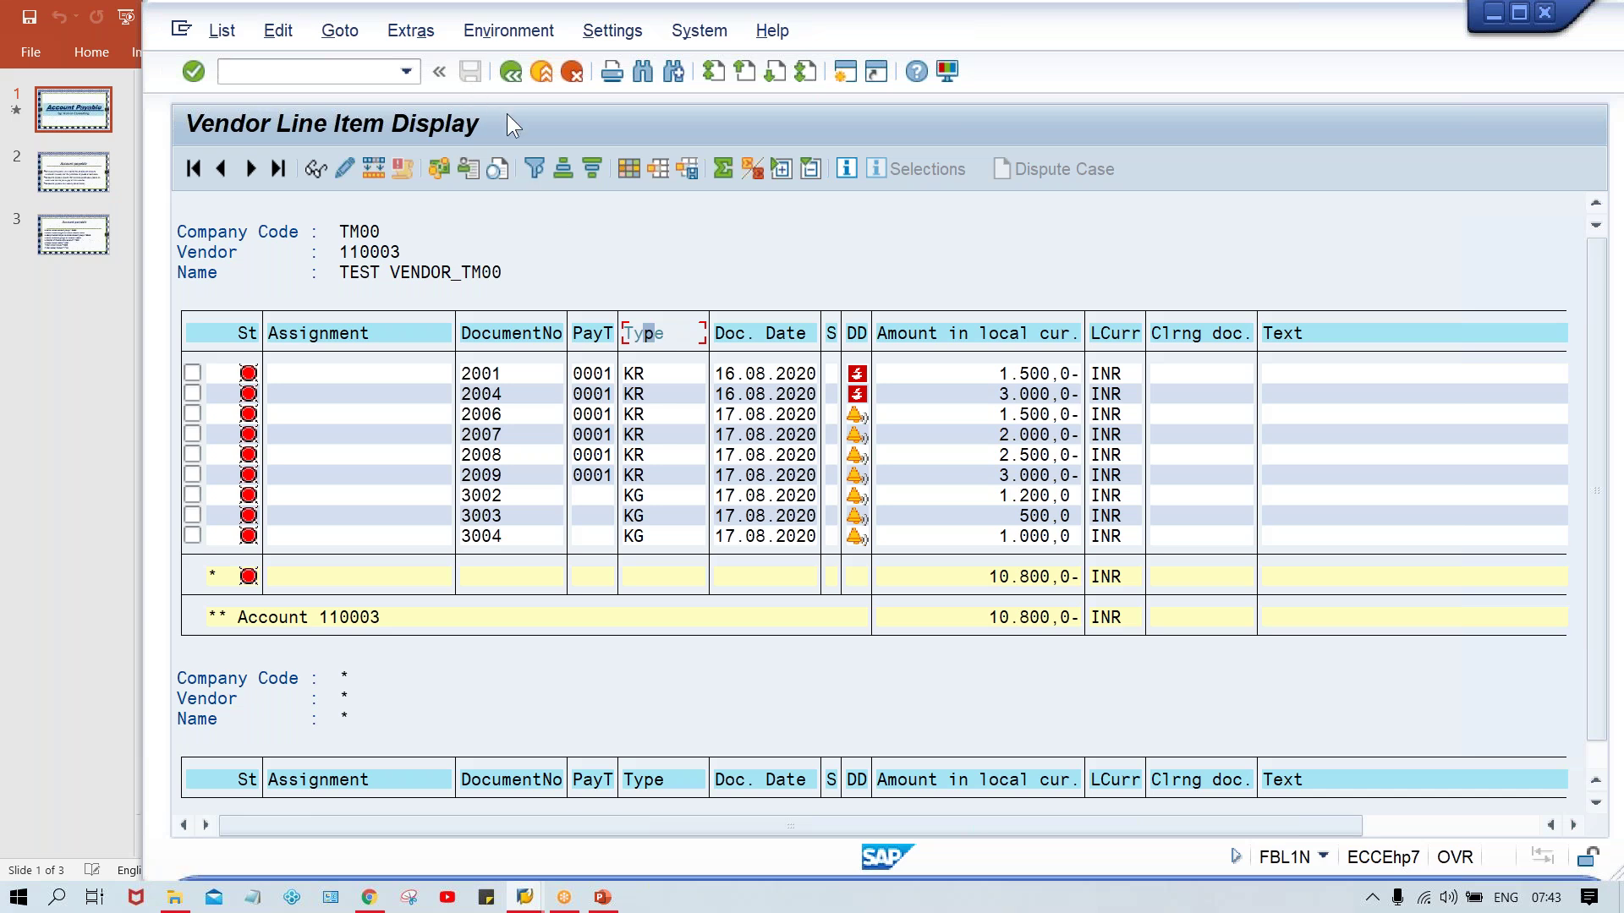
pyautogui.click(511, 74)
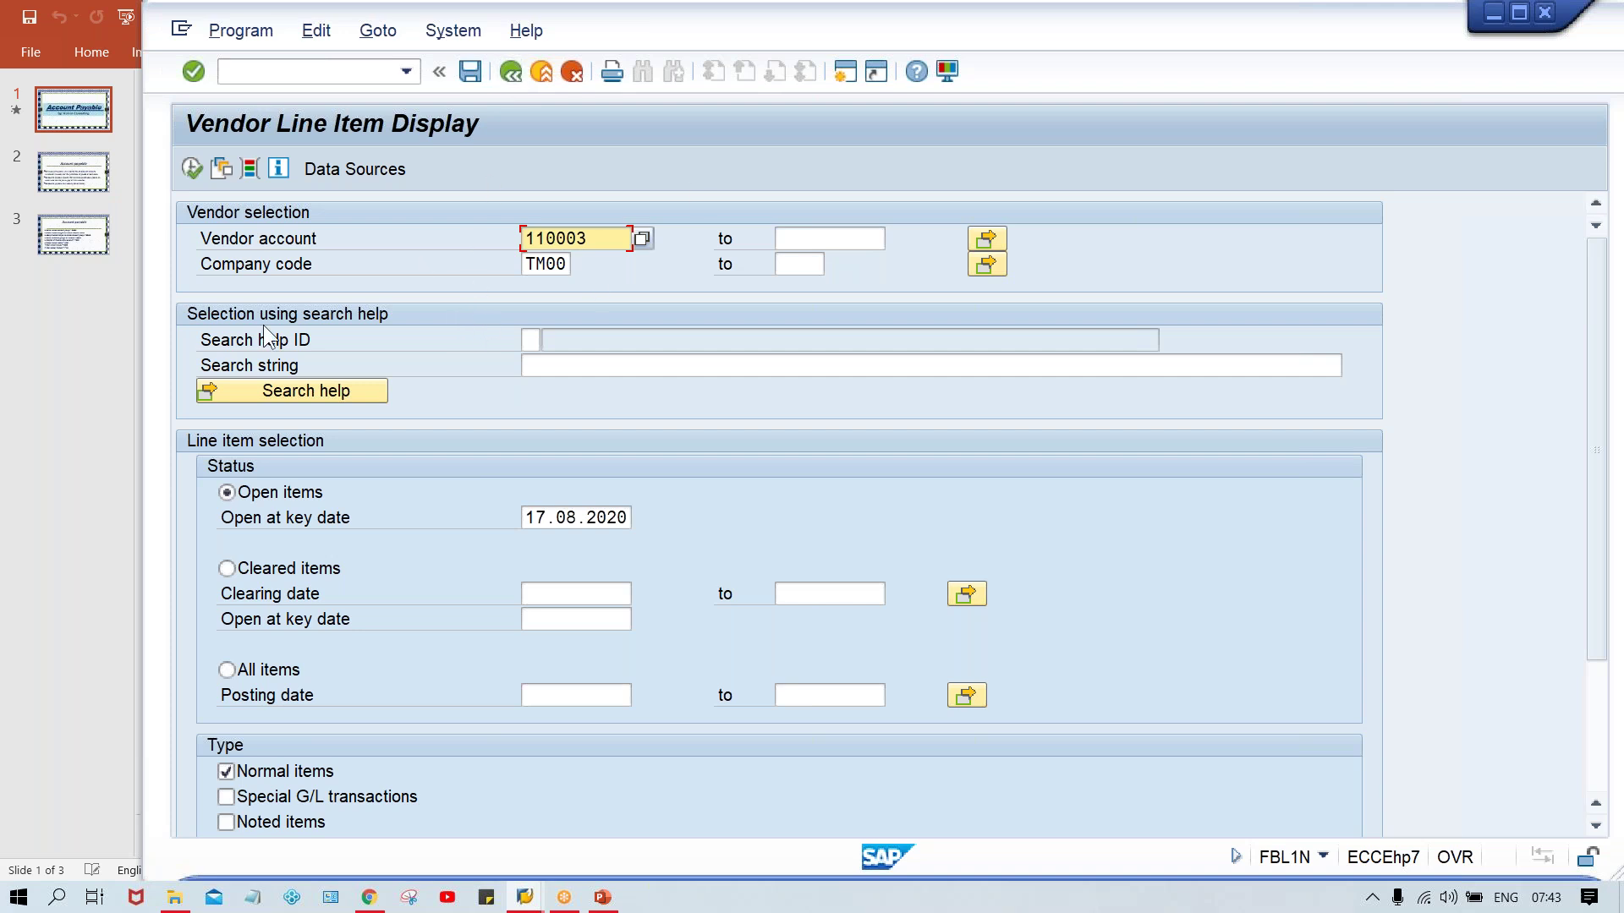
pyautogui.click(527, 268)
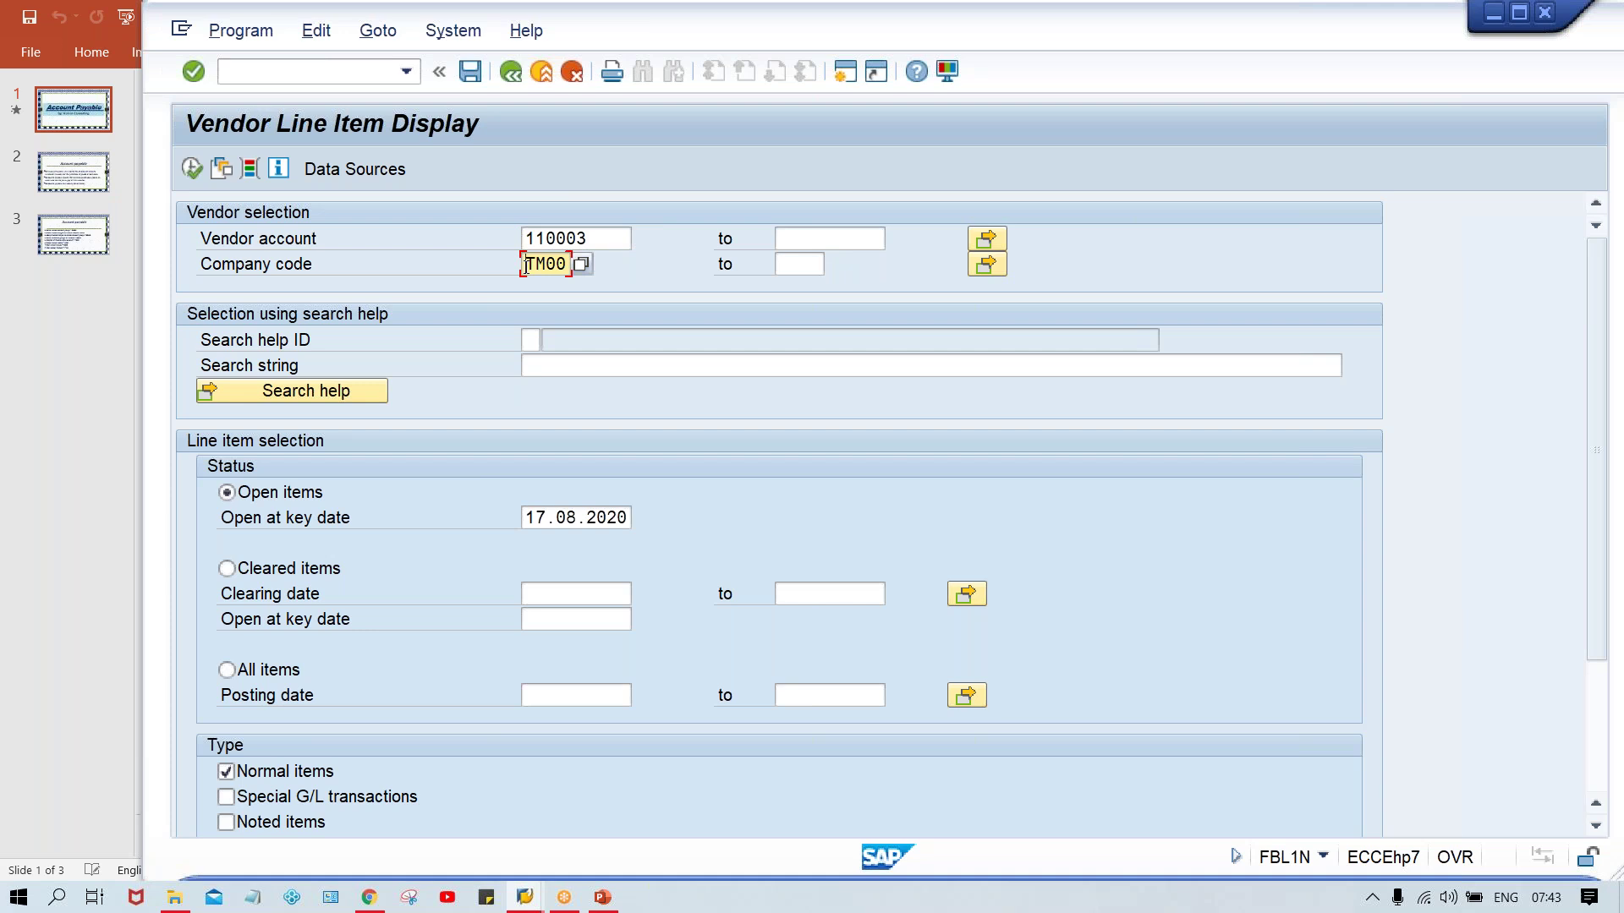
# - Restrict the vendor line item selection to document type KR using the dynamic selections
pyautogui.click(598, 237)
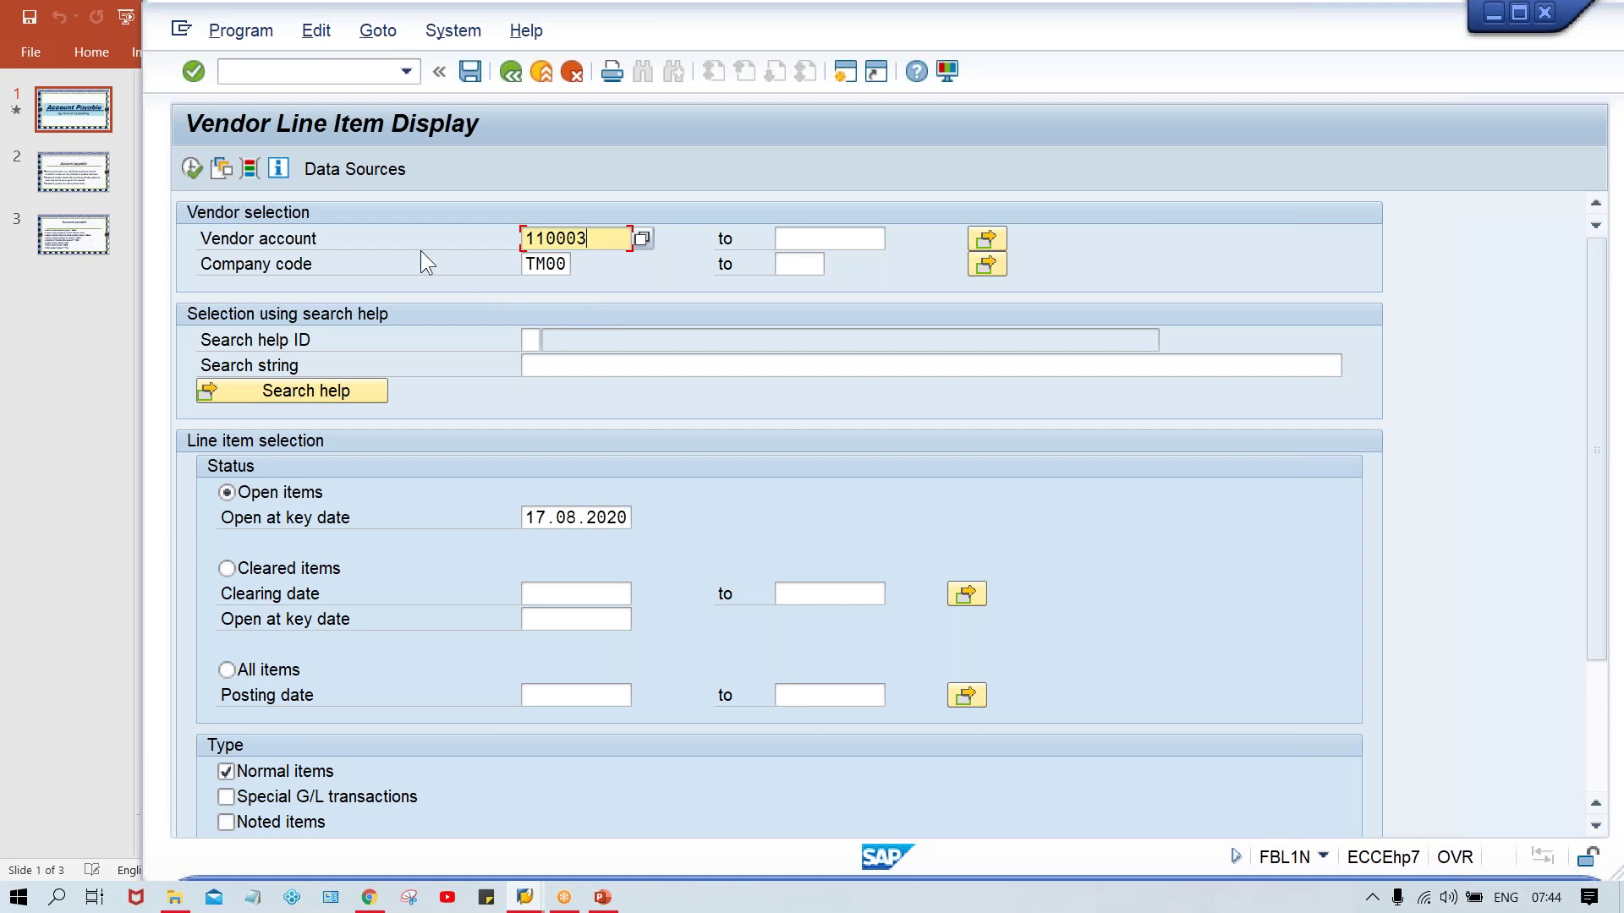
pyautogui.click(247, 173)
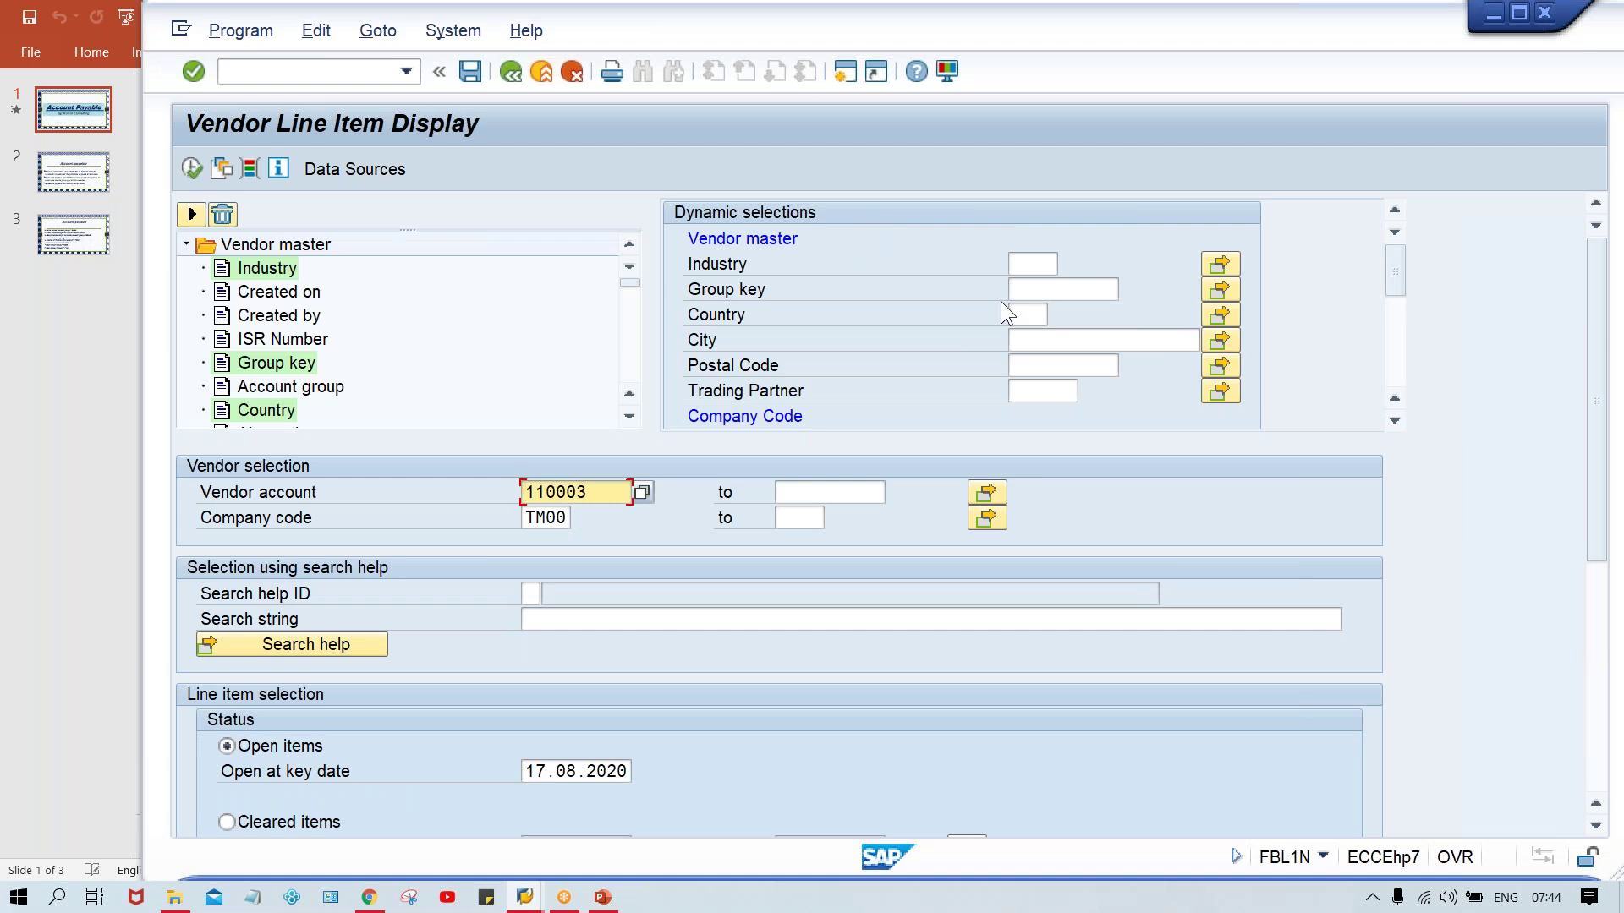
pyautogui.click(1391, 366)
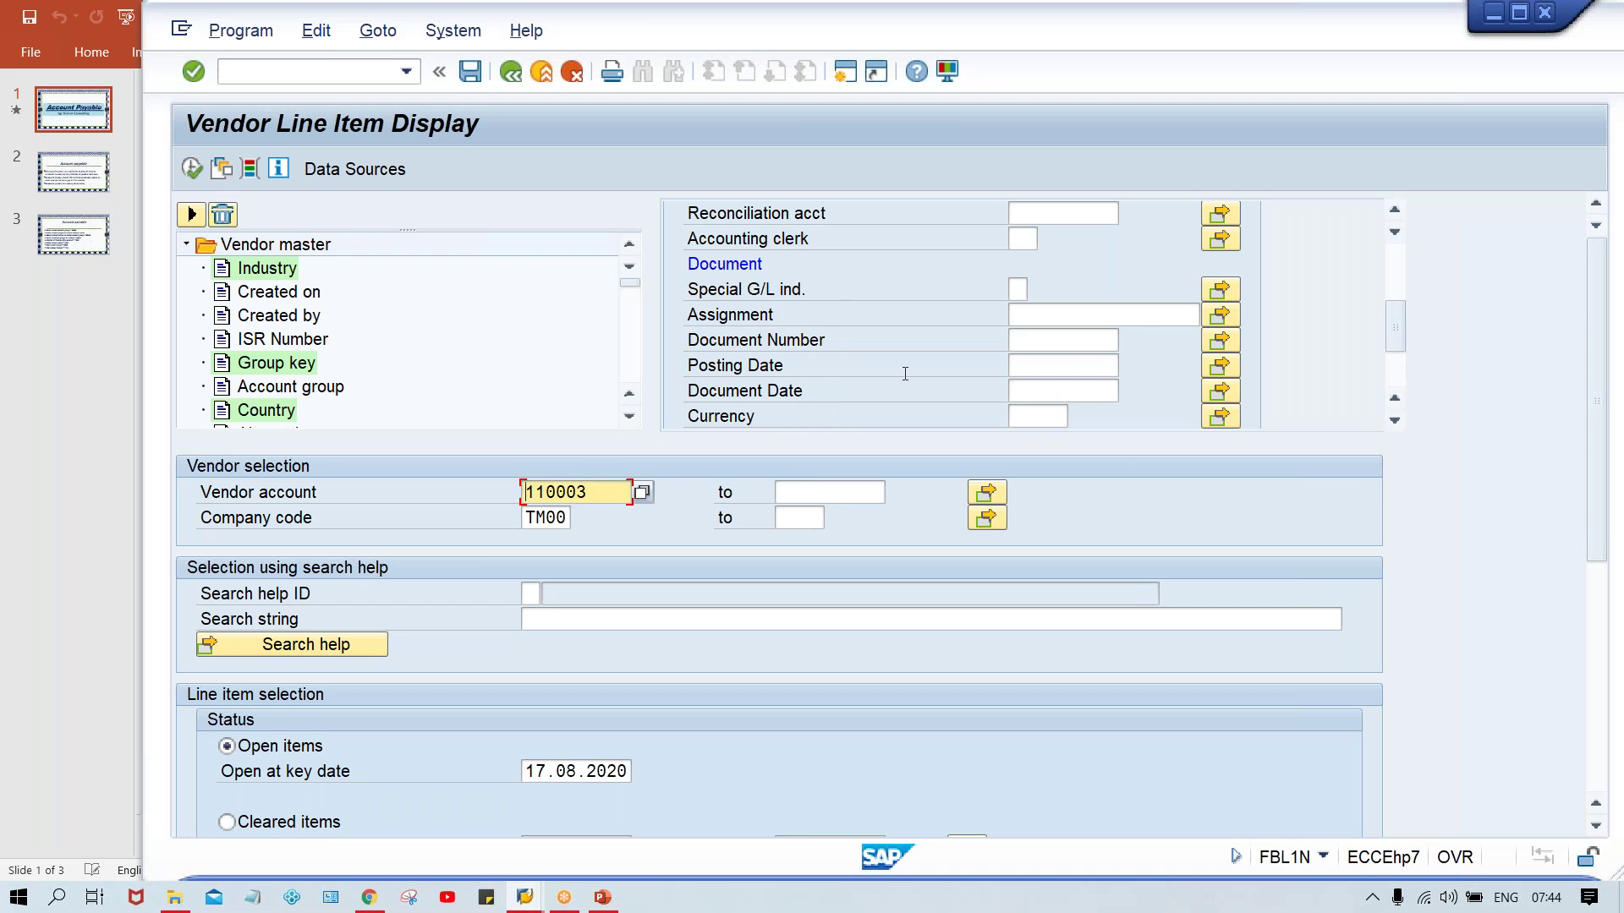
pyautogui.click(1395, 419)
pyautogui.click(1395, 418)
pyautogui.click(1395, 419)
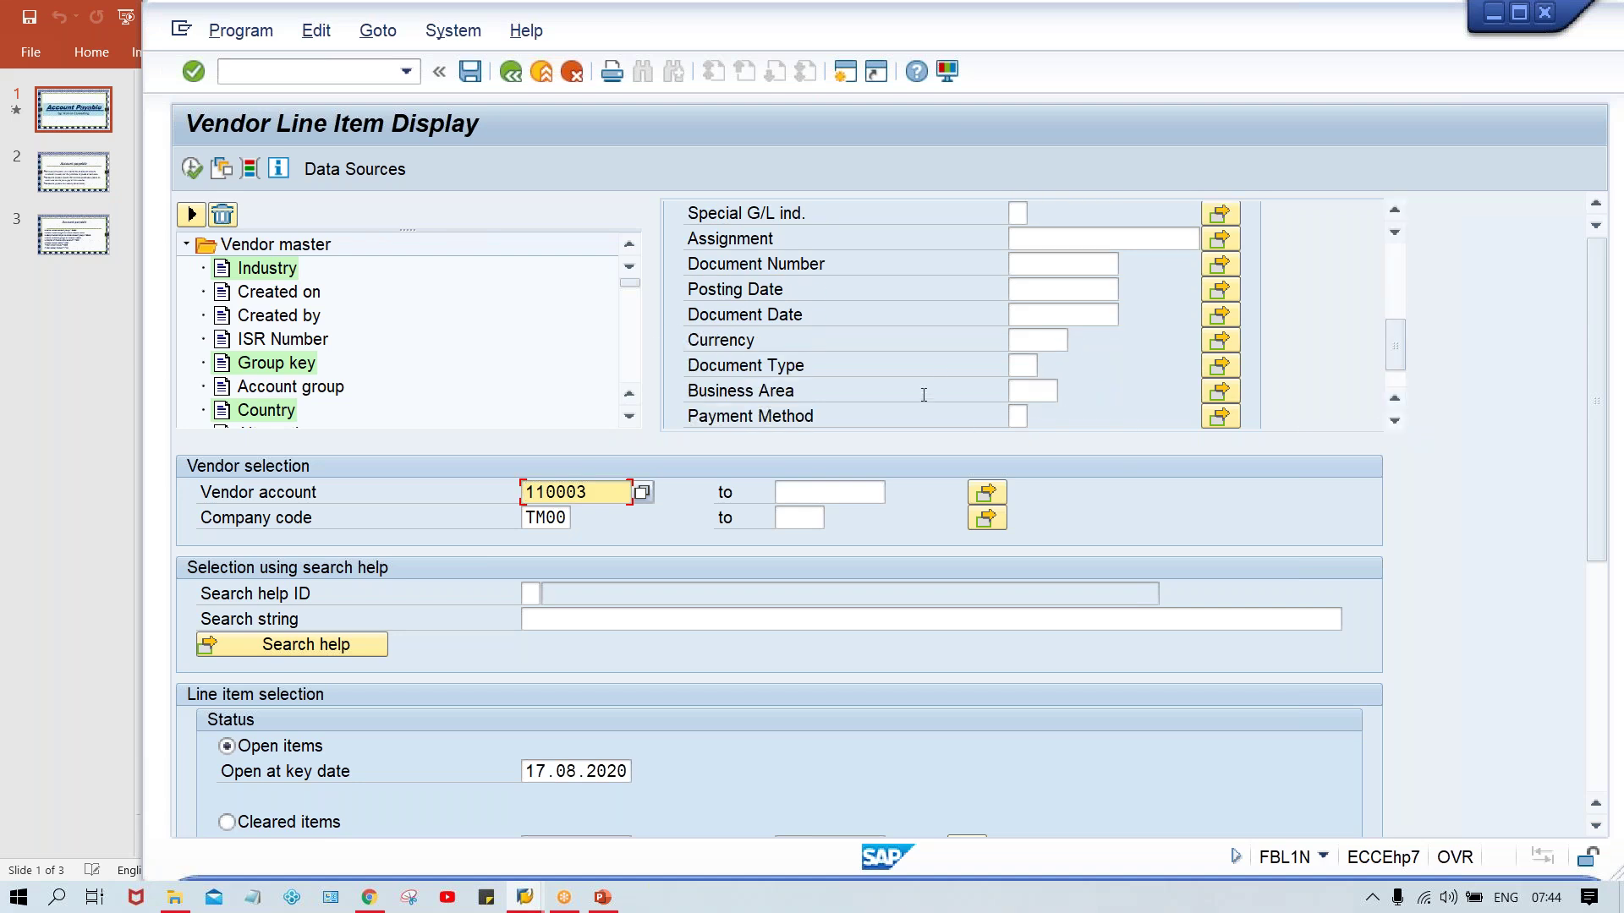
pyautogui.click(1021, 366)
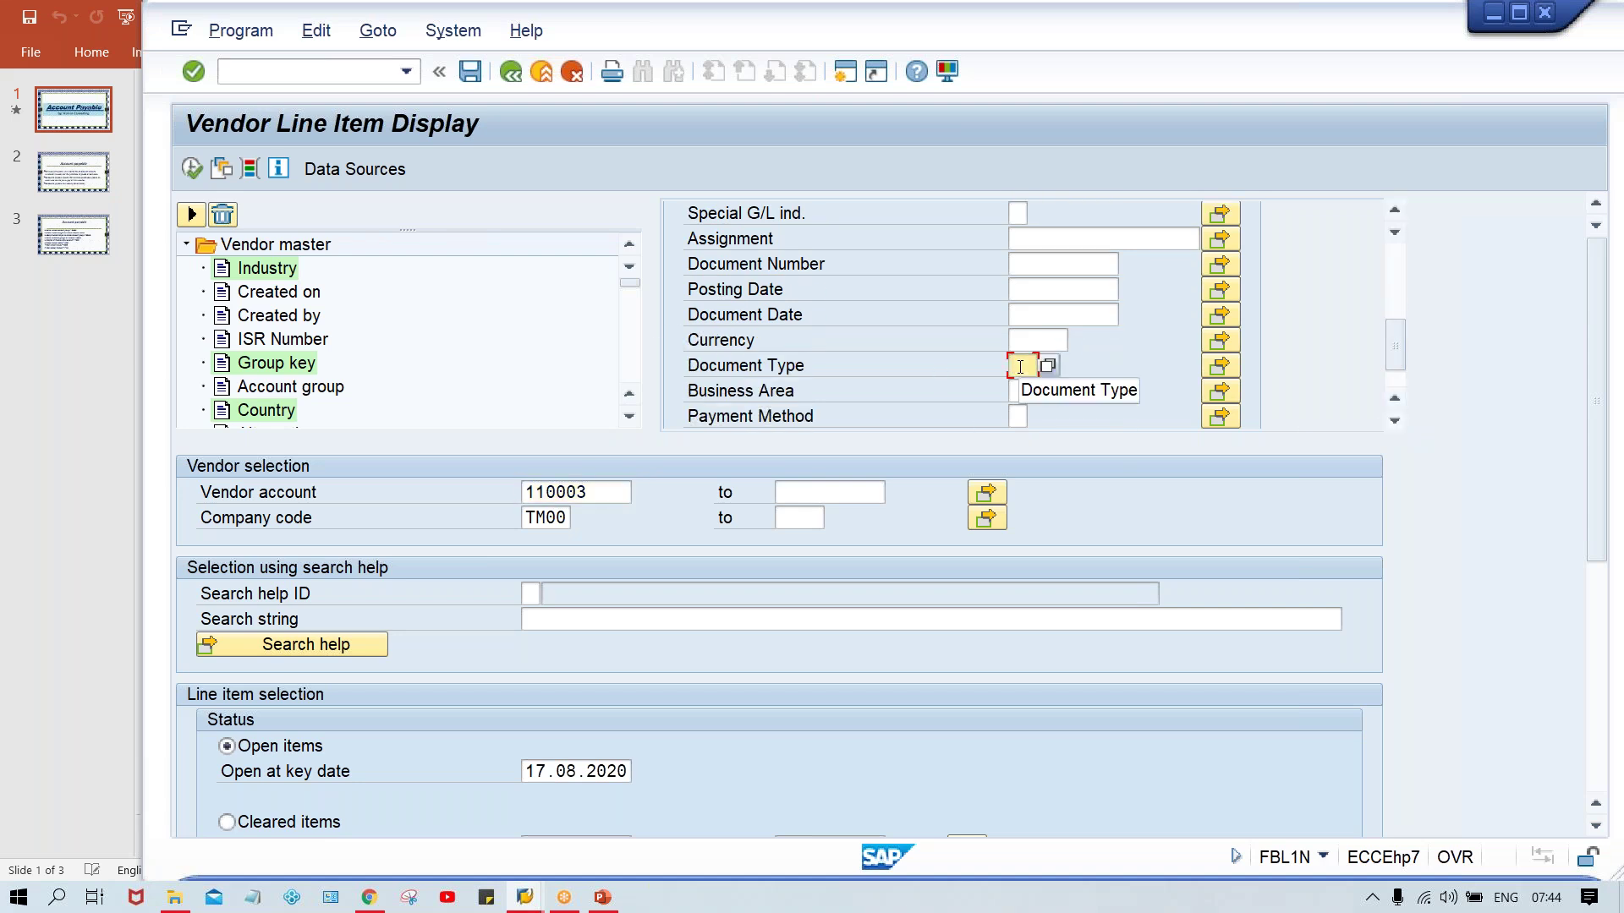
pyautogui.write('KR')
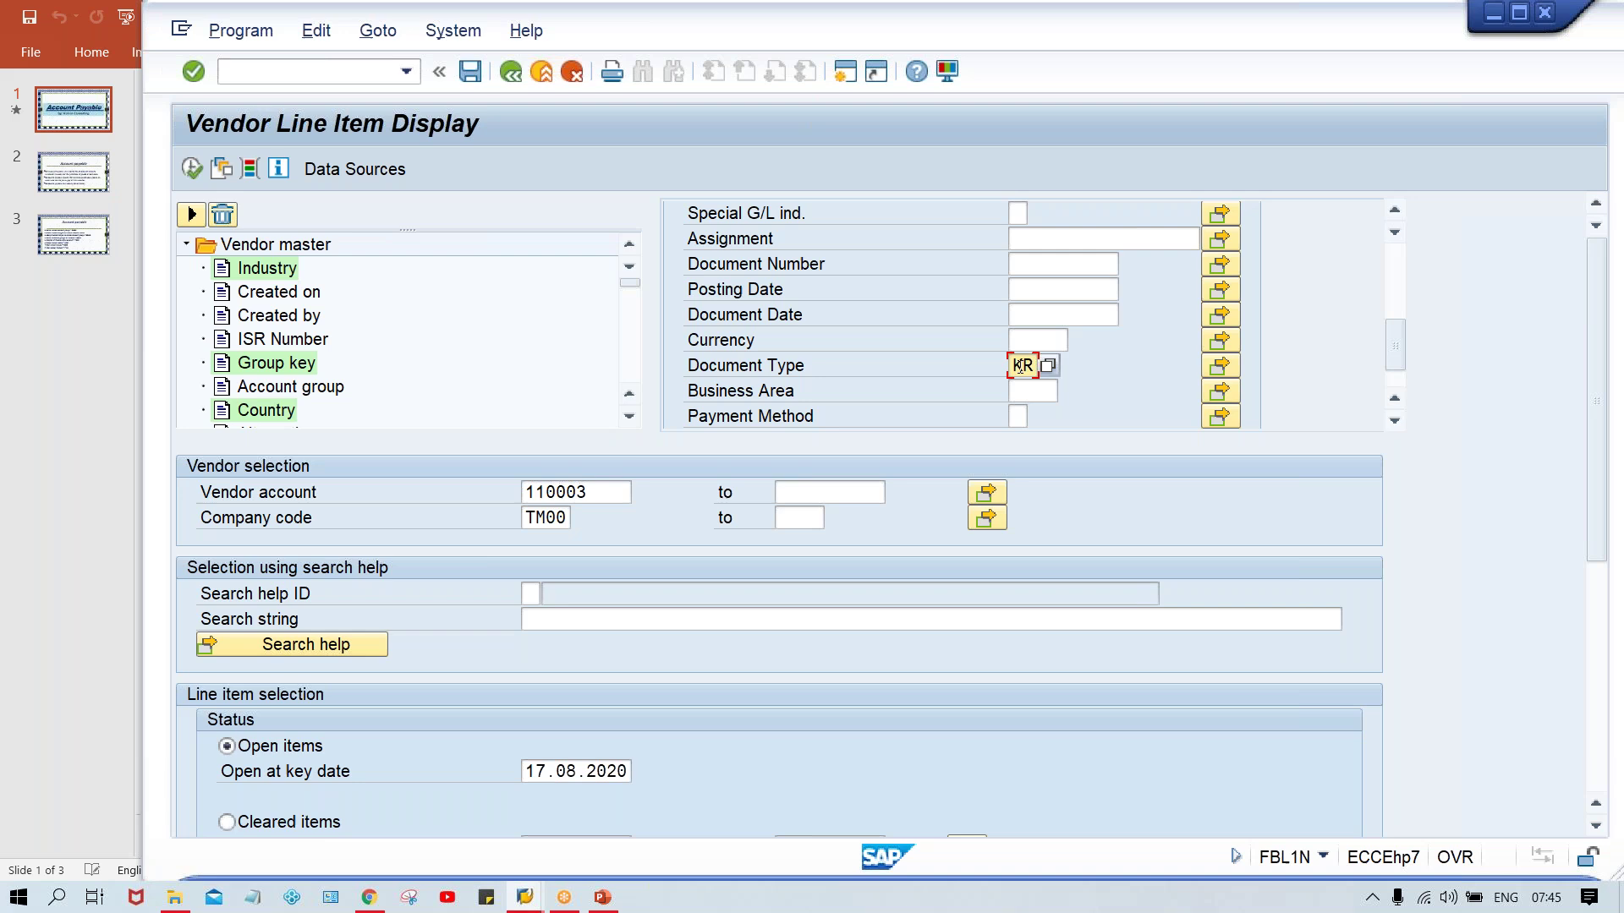
pyautogui.press('Return')
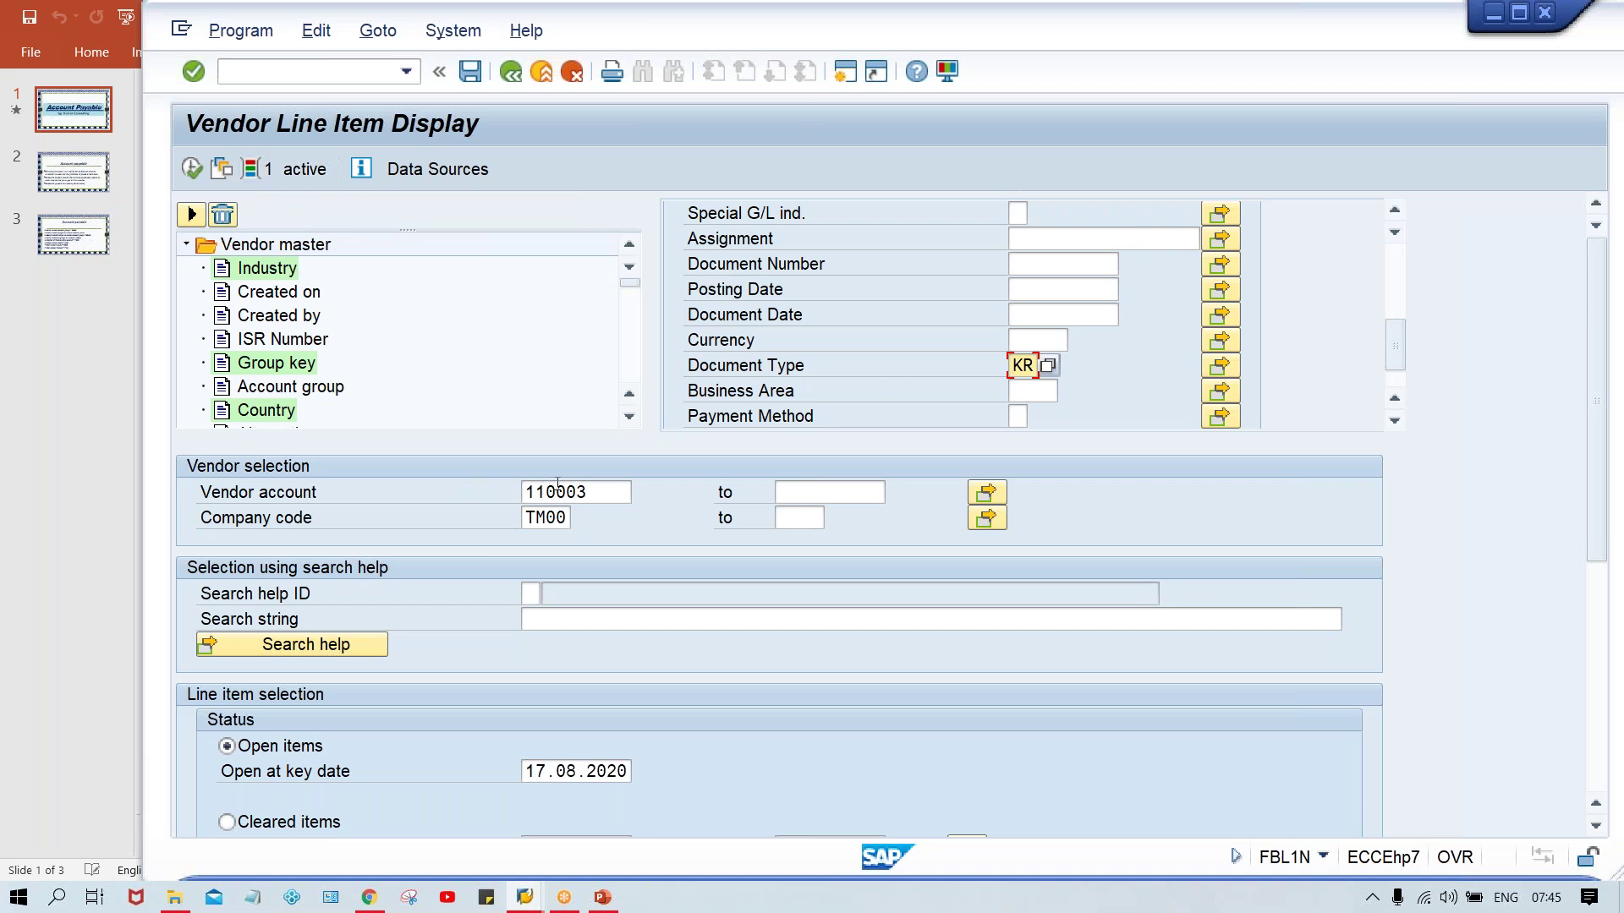
# - List the test vendor's open KR items for company code TM00, examine their amounts, and return to the selection
pyautogui.click(595, 498)
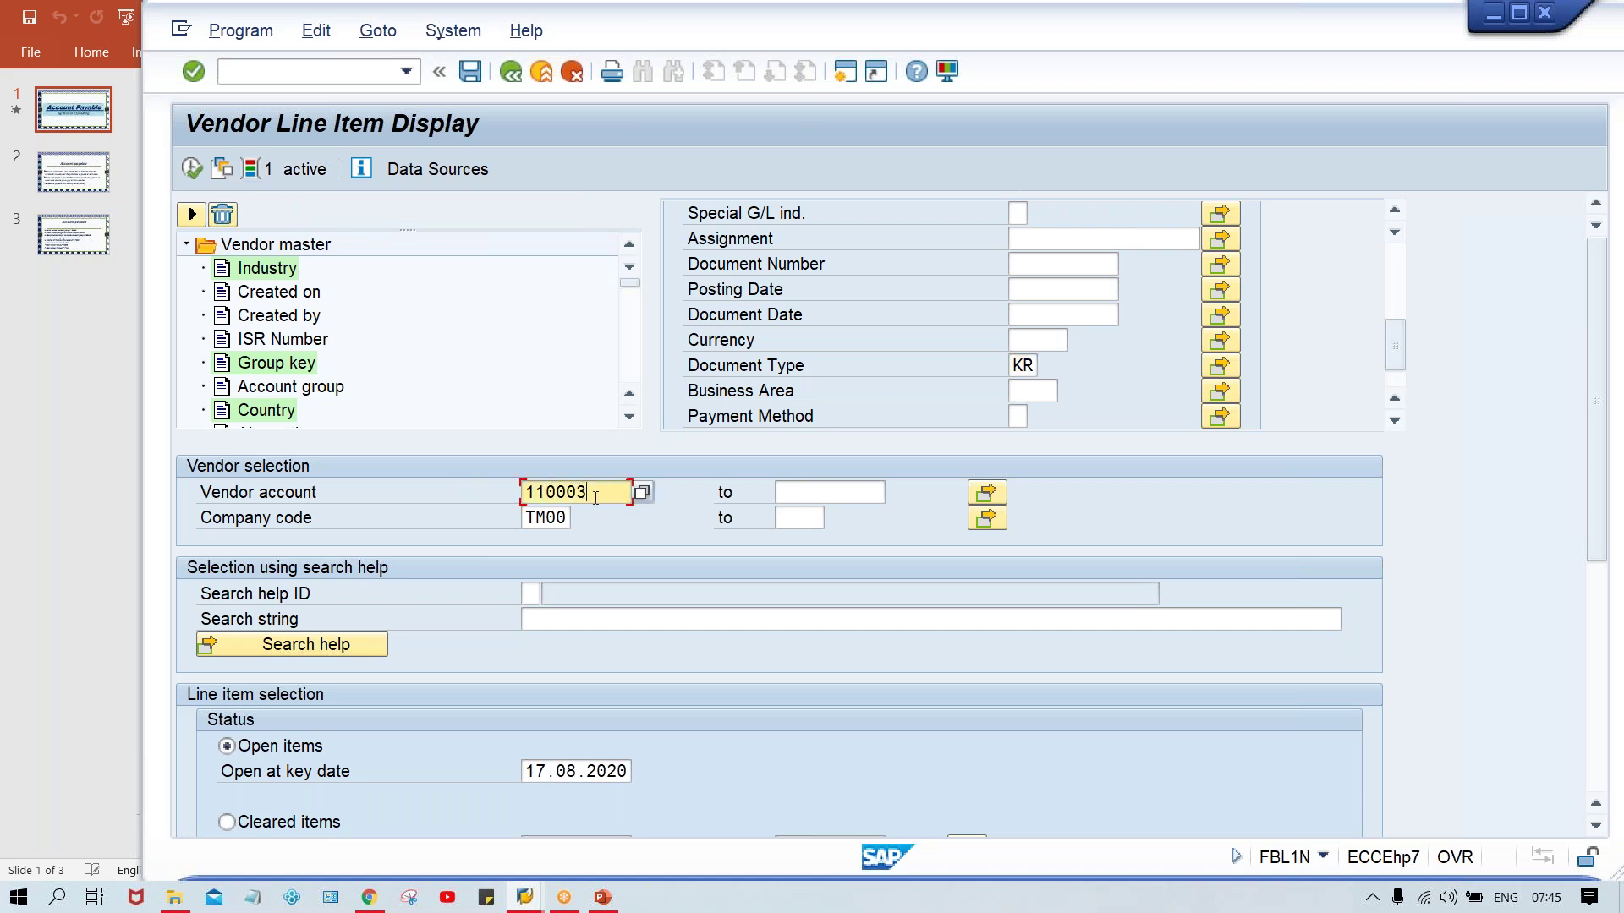
pyautogui.click(555, 520)
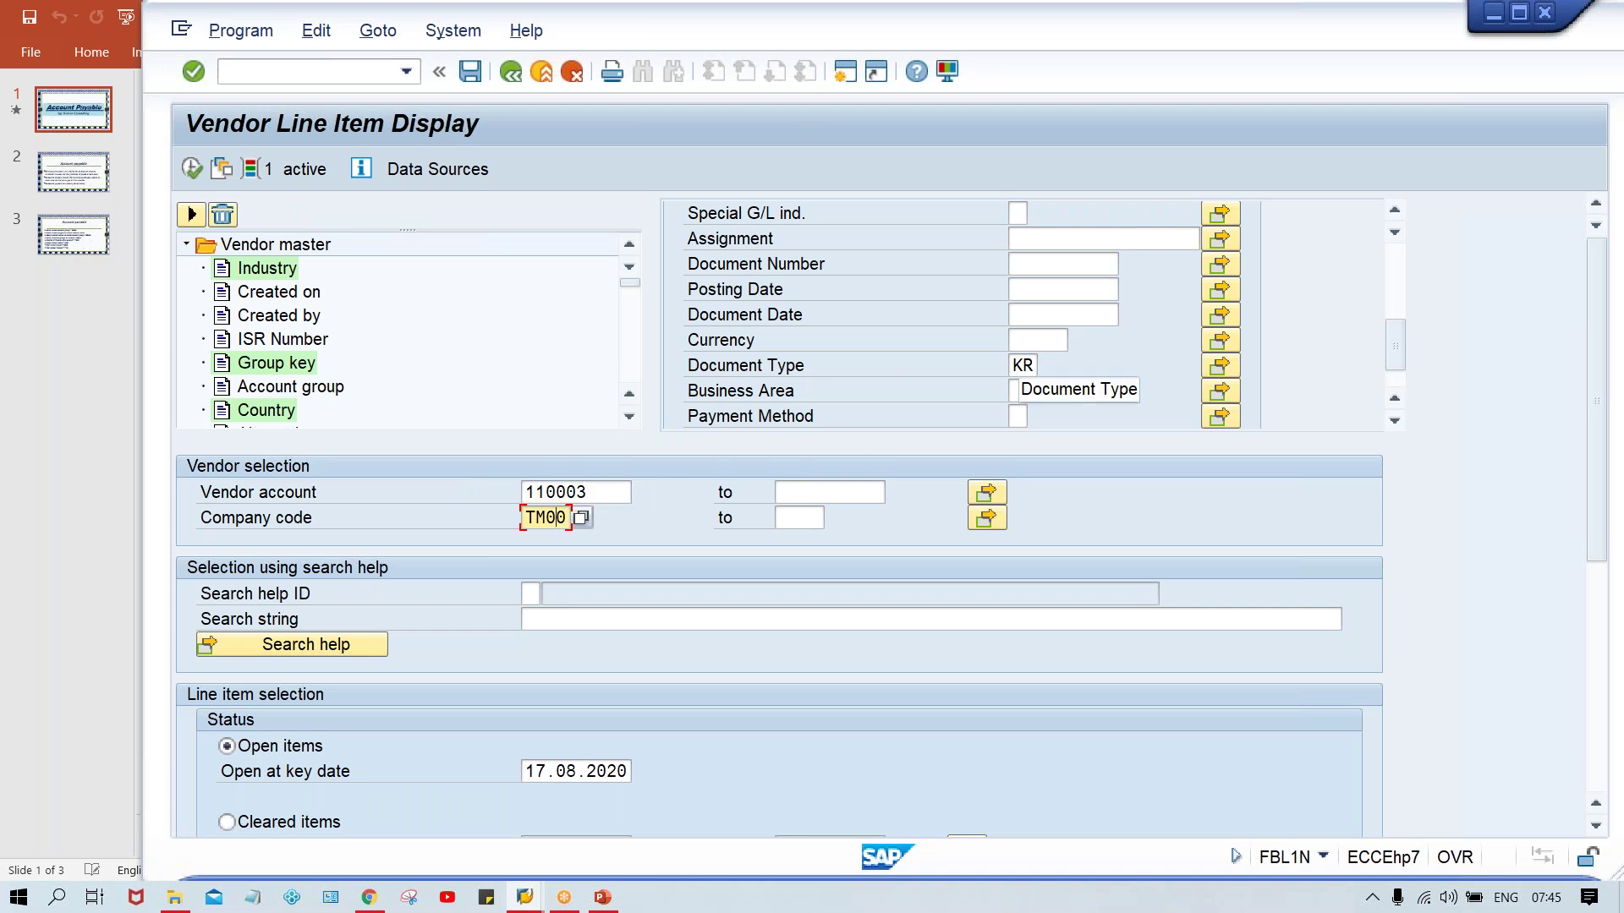
pyautogui.click(191, 170)
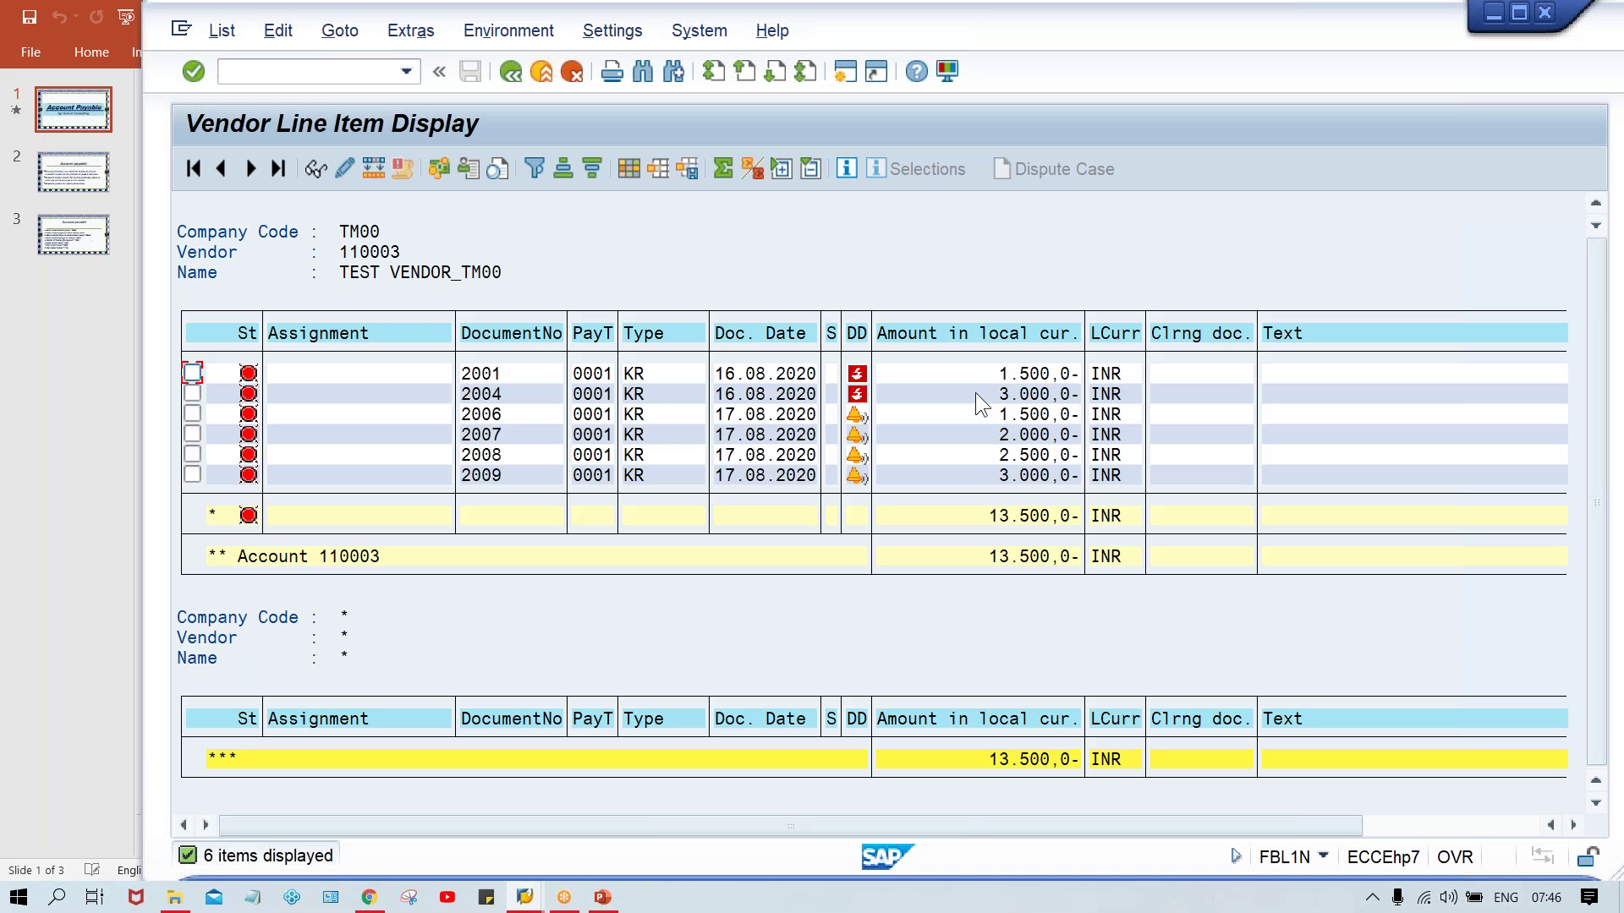
pyautogui.click(513, 73)
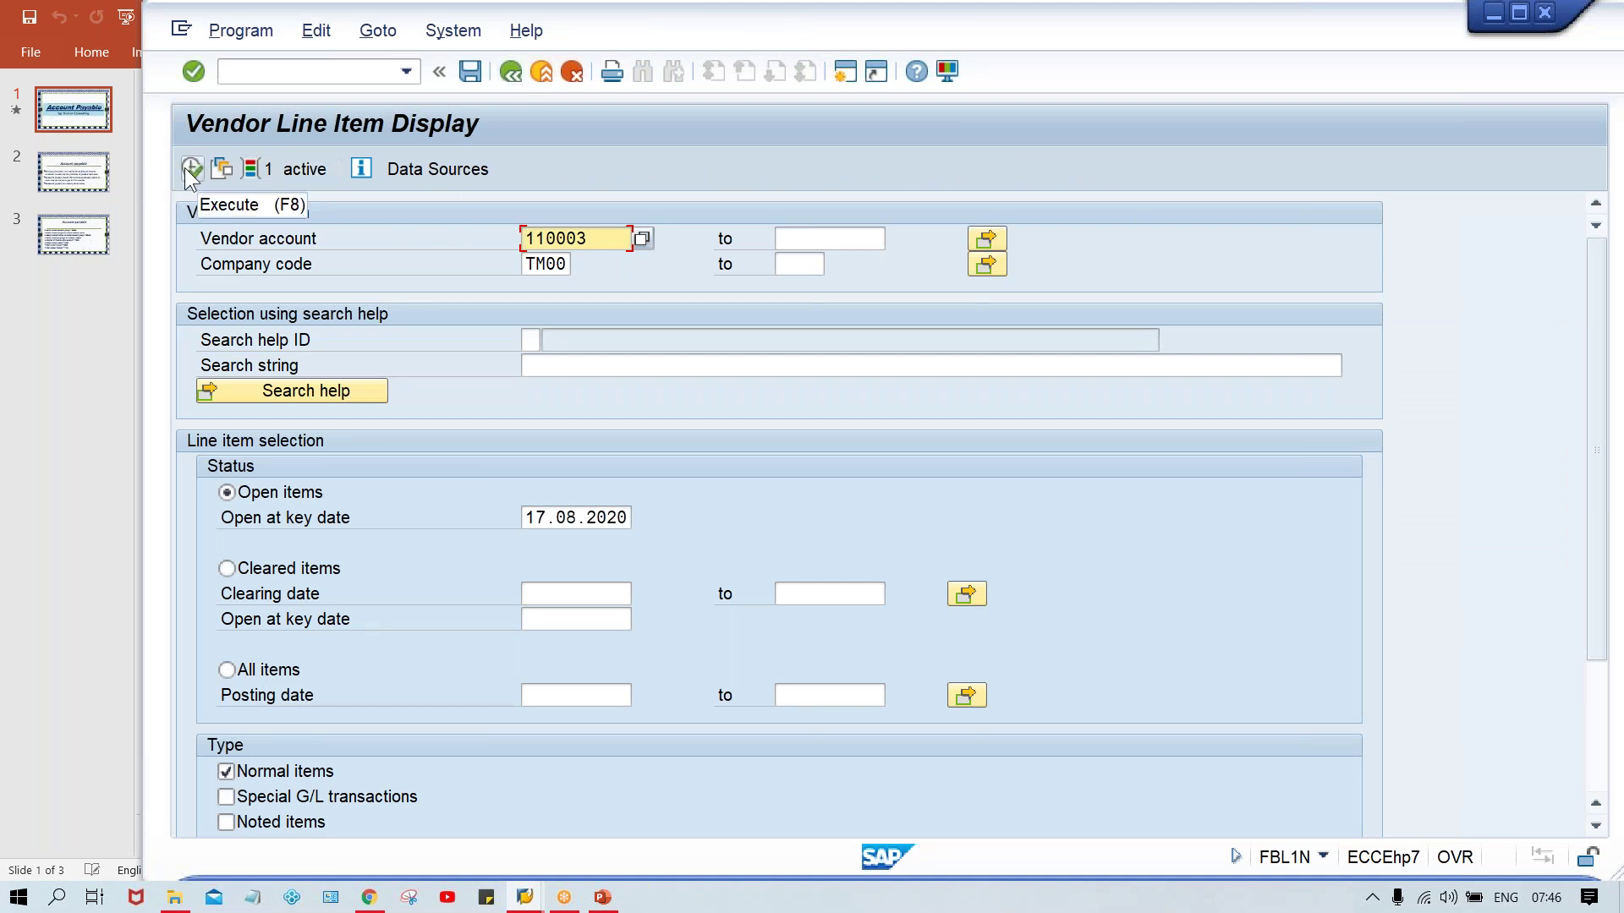
# - Add posting date 17.08.2020 to the dynamic selections, list the matching vendor items, and return to the selection
pyautogui.click(297, 169)
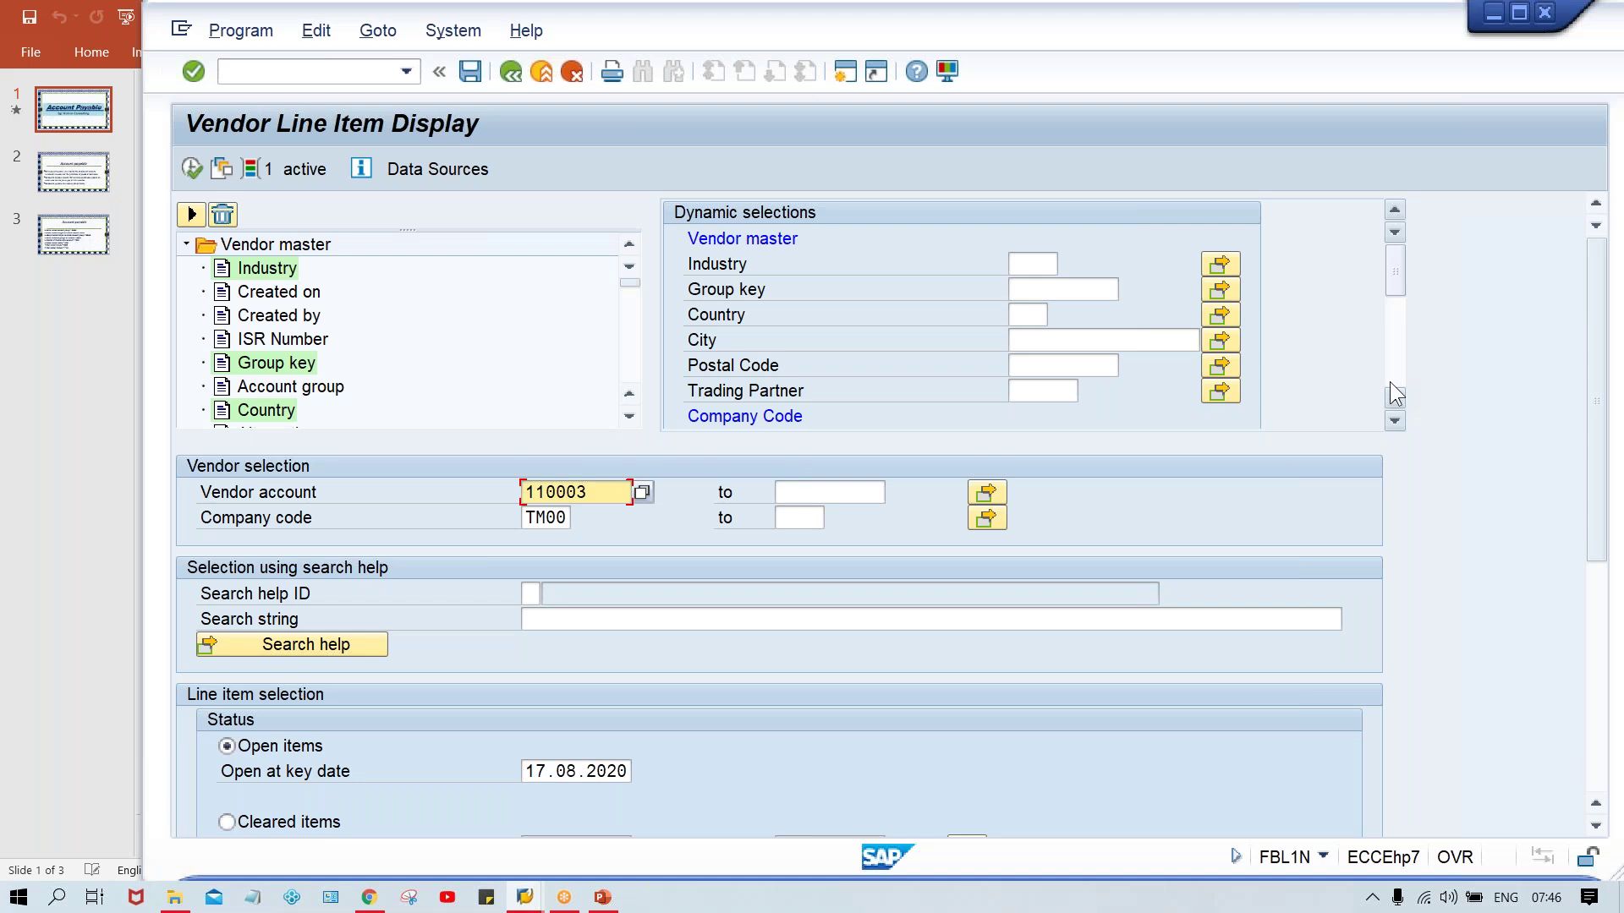
pyautogui.click(1392, 361)
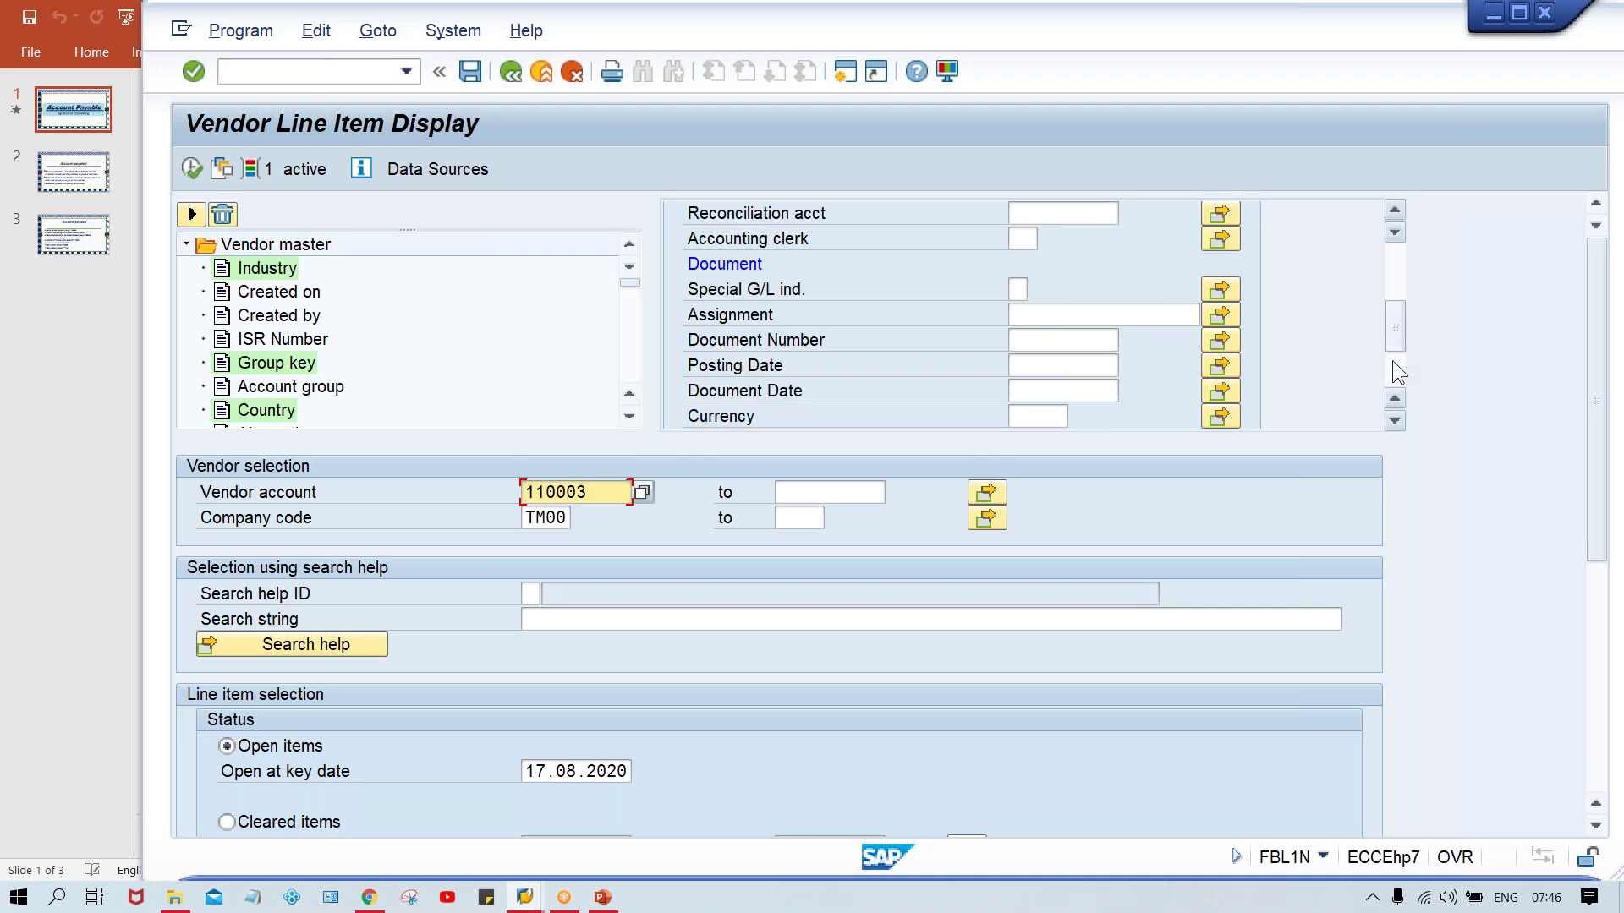
pyautogui.click(1027, 359)
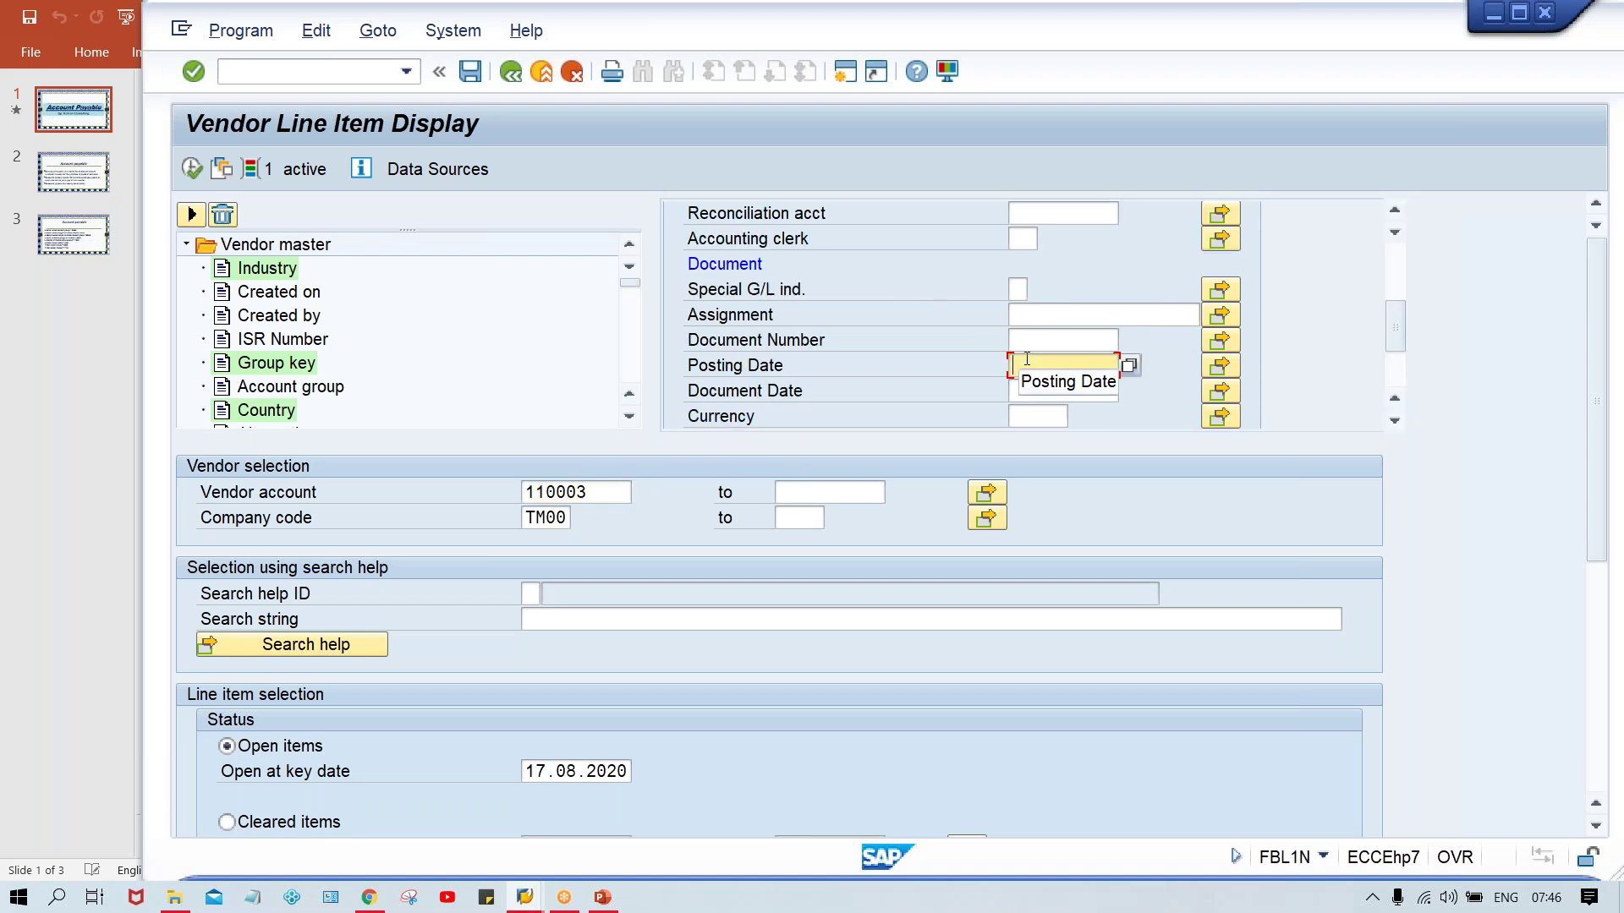
pyautogui.write('17.08.2020')
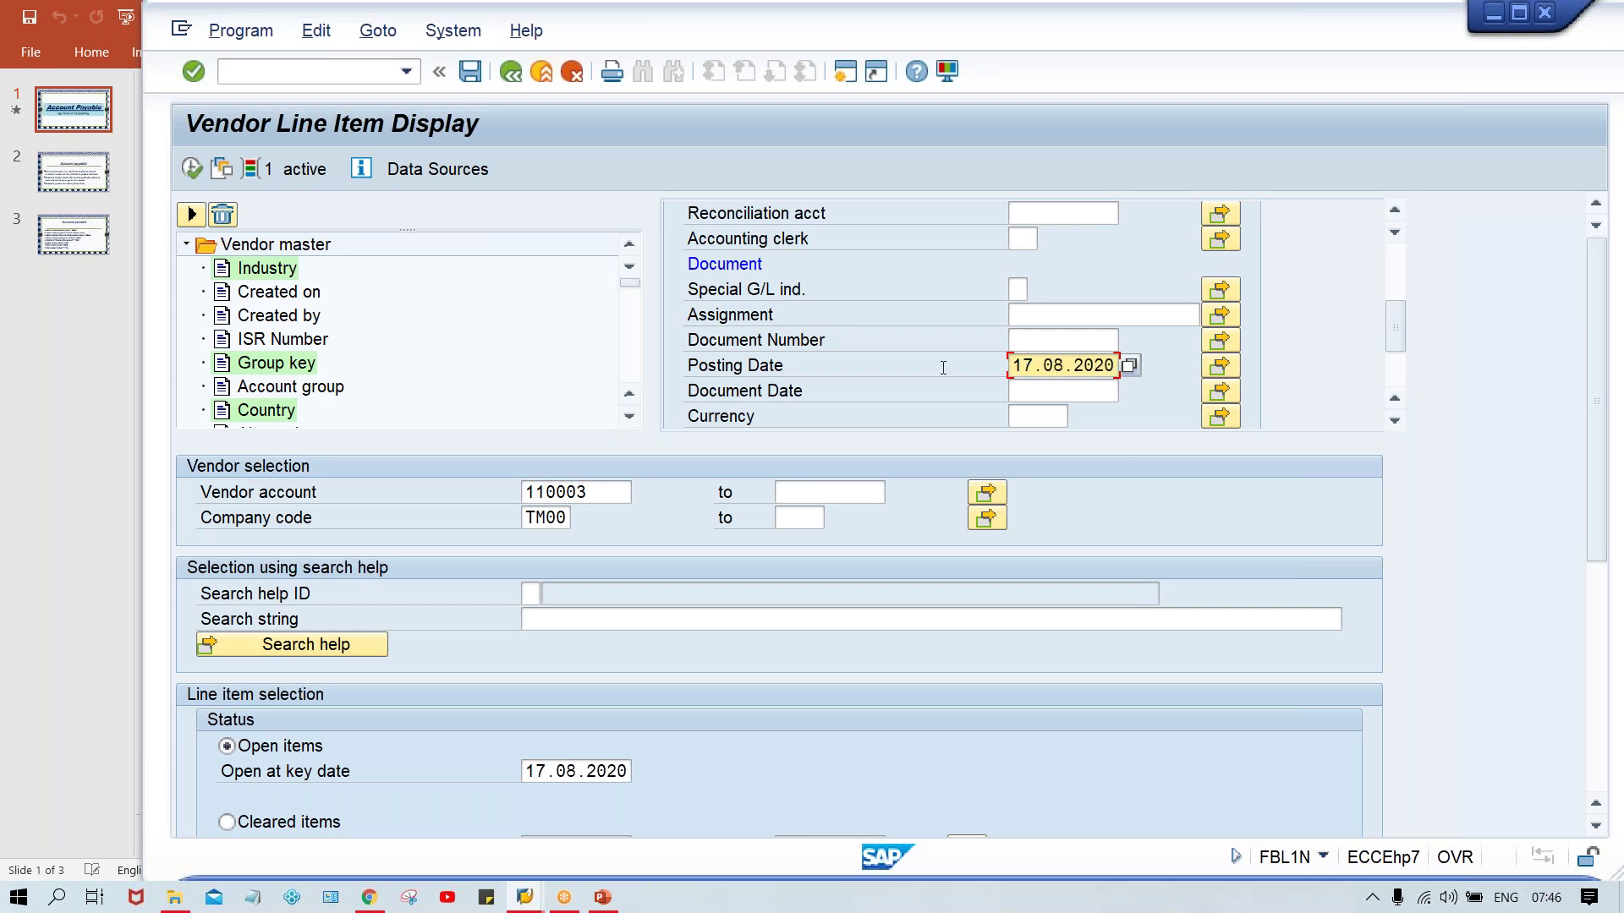
pyautogui.click(193, 168)
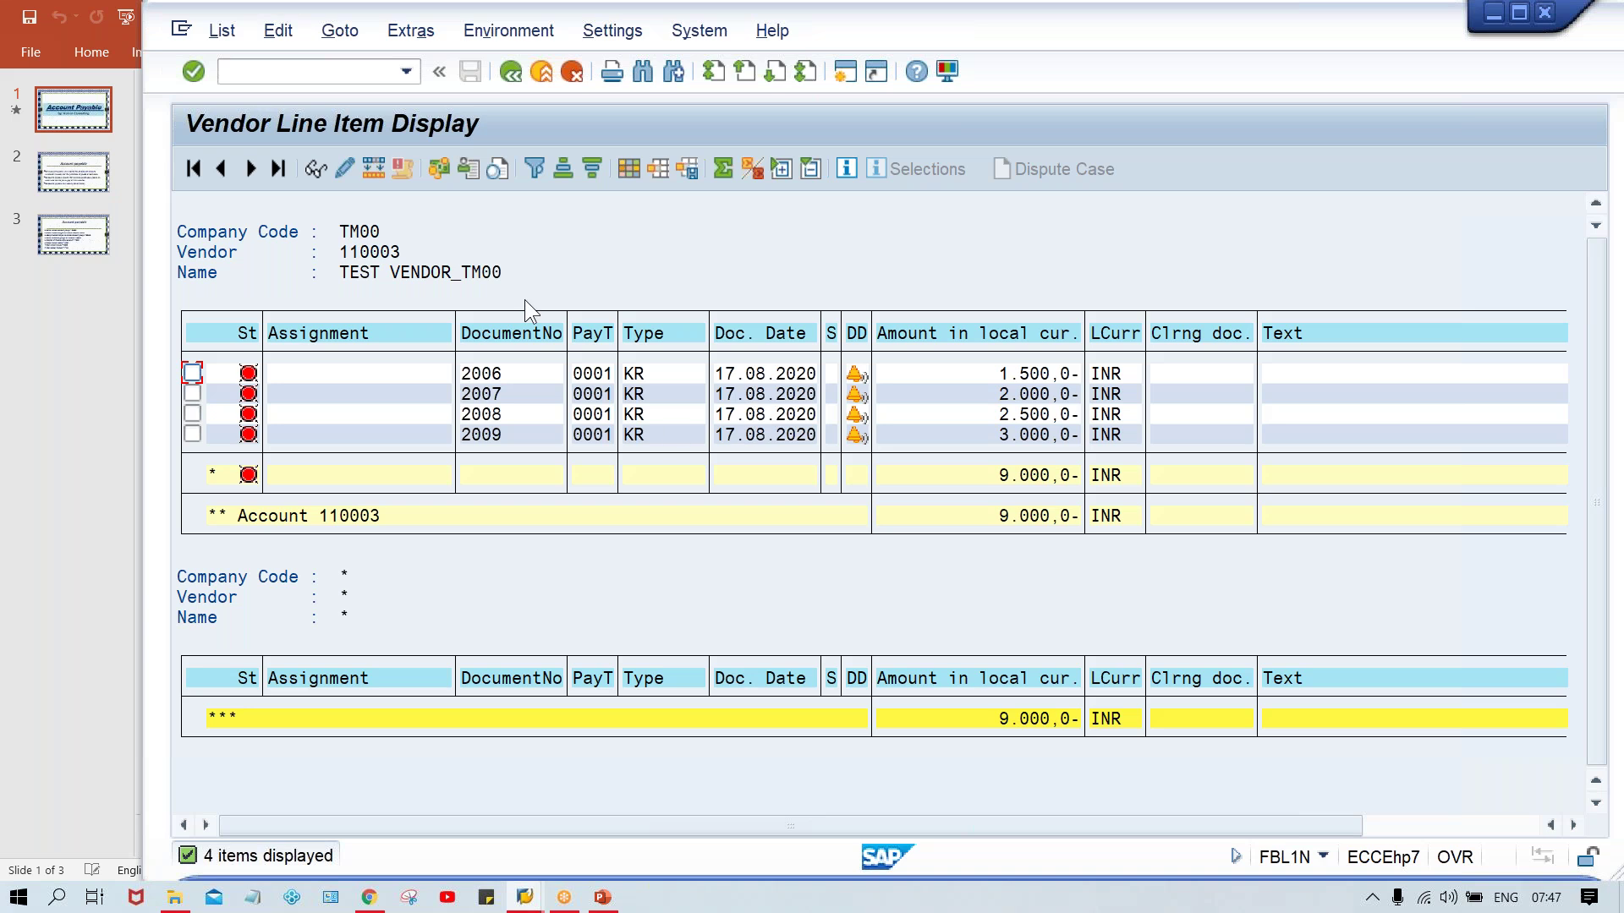
pyautogui.click(510, 72)
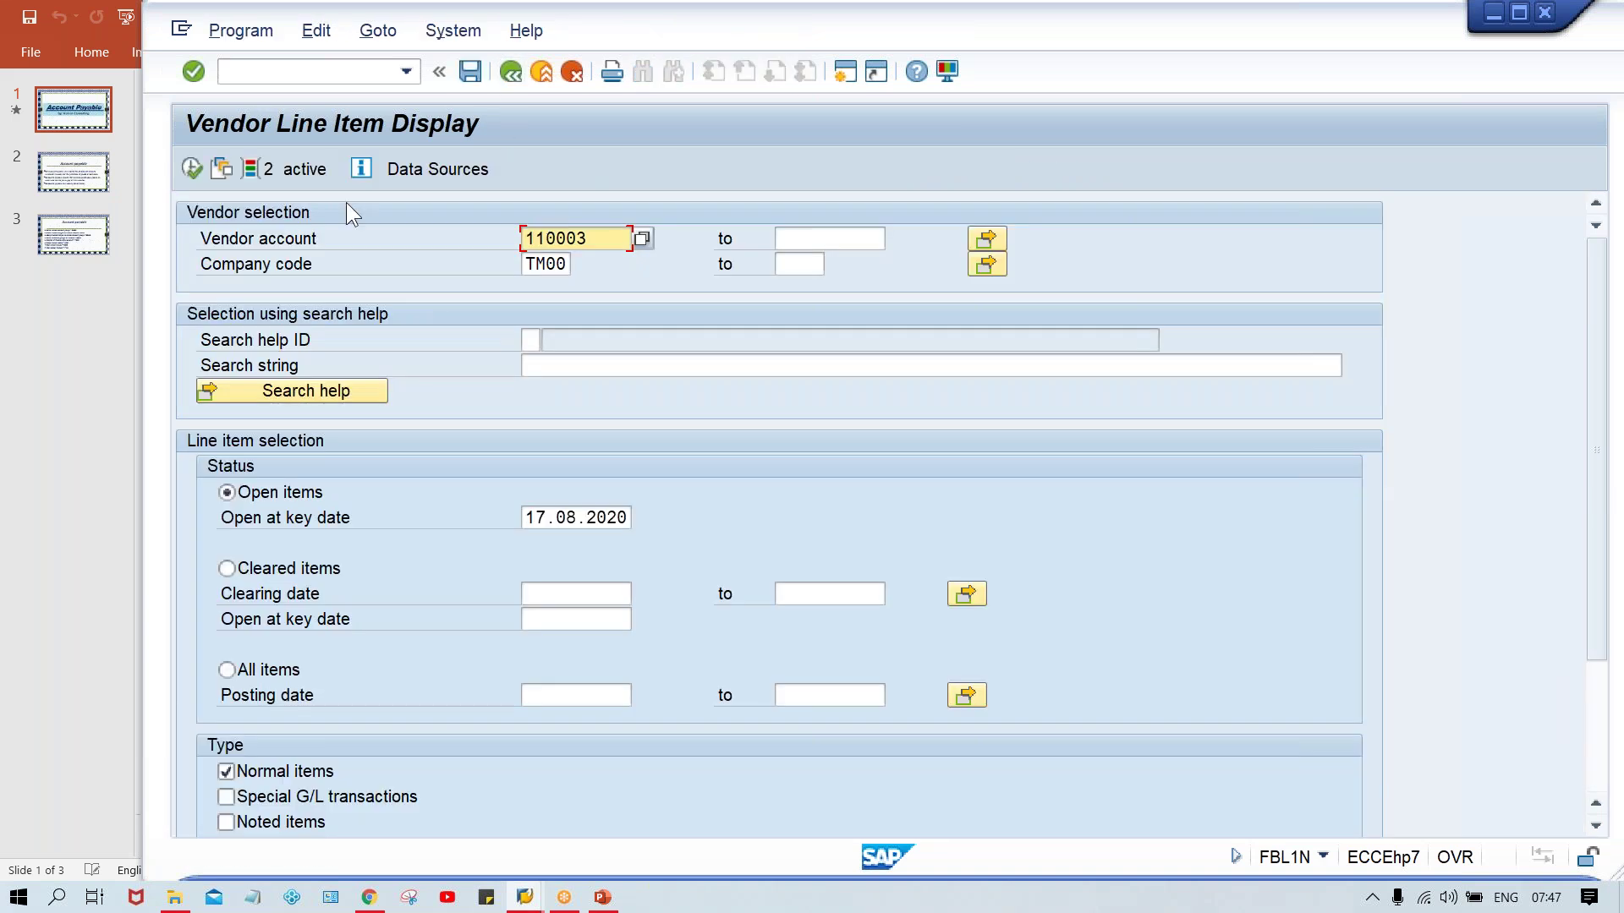
# - Reopen the vendor dynamic selections and check the active posting date and document type restrictions
pyautogui.click(300, 165)
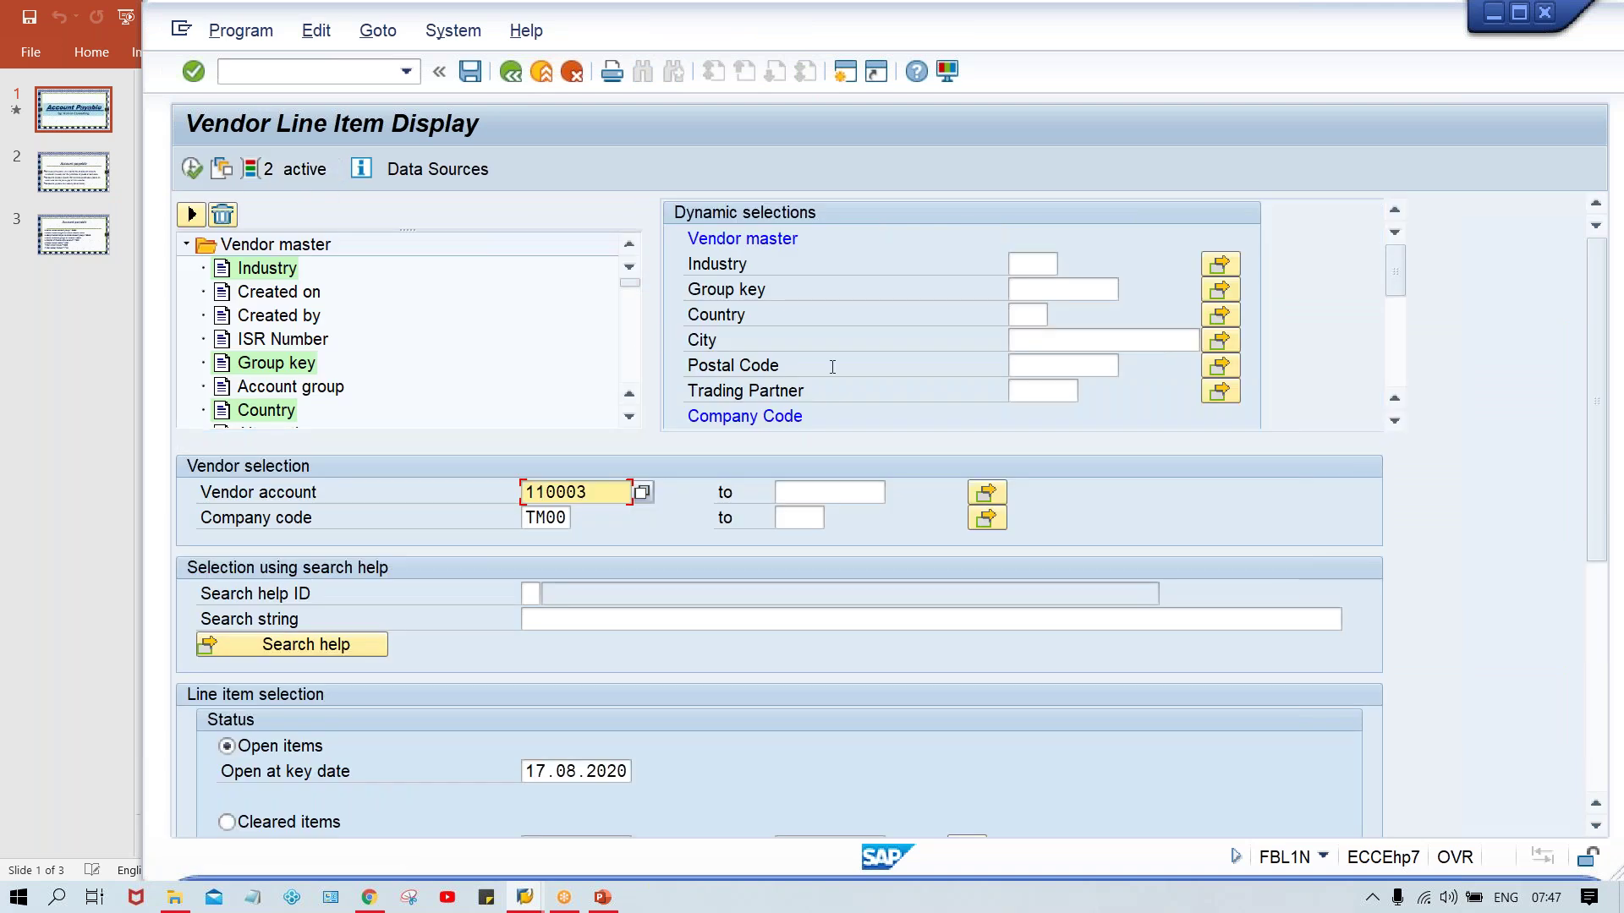
pyautogui.click(1388, 361)
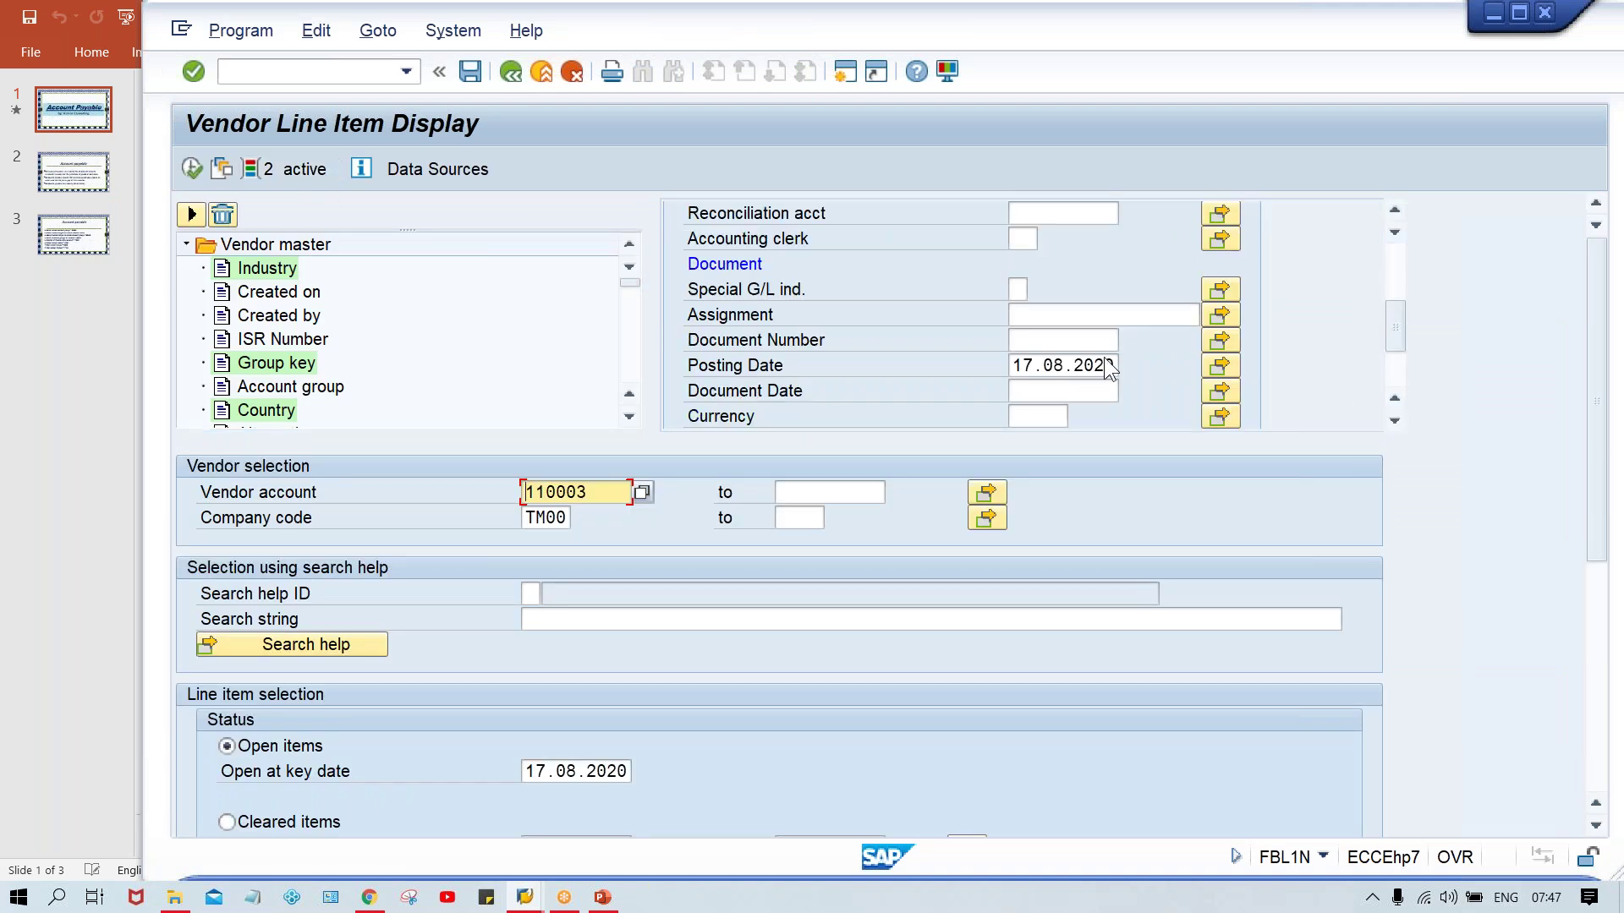
pyautogui.click(1069, 363)
pyautogui.click(1397, 382)
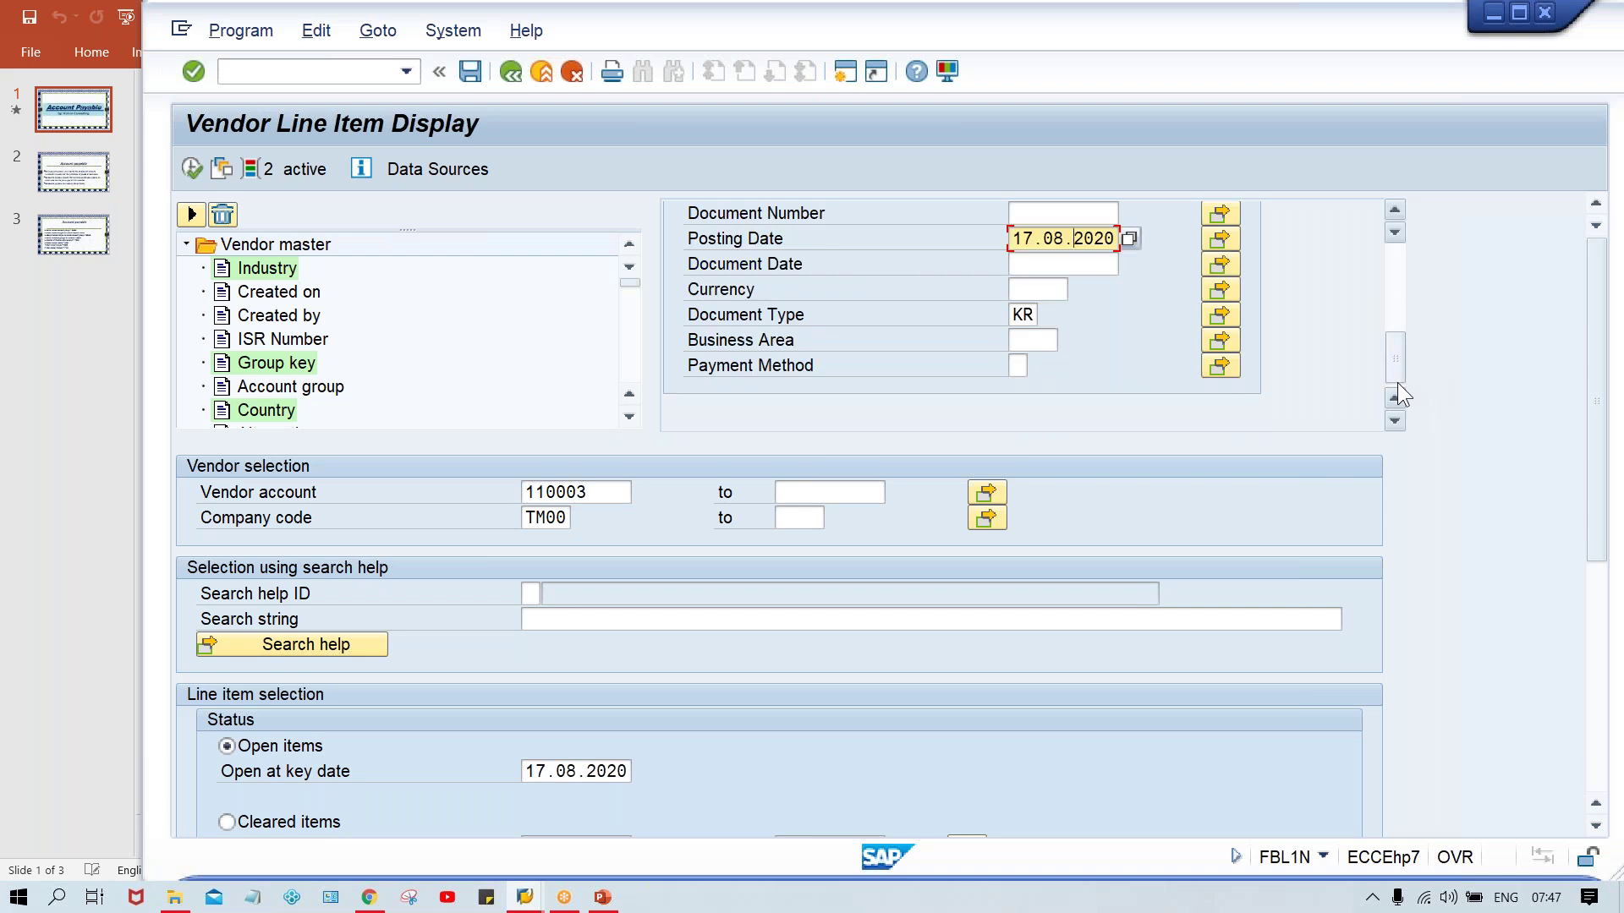
# - Switch to the G/L account line item display with transaction FBL3N and preview its dynamic selections for company code TM00
pyautogui.click(285, 68)
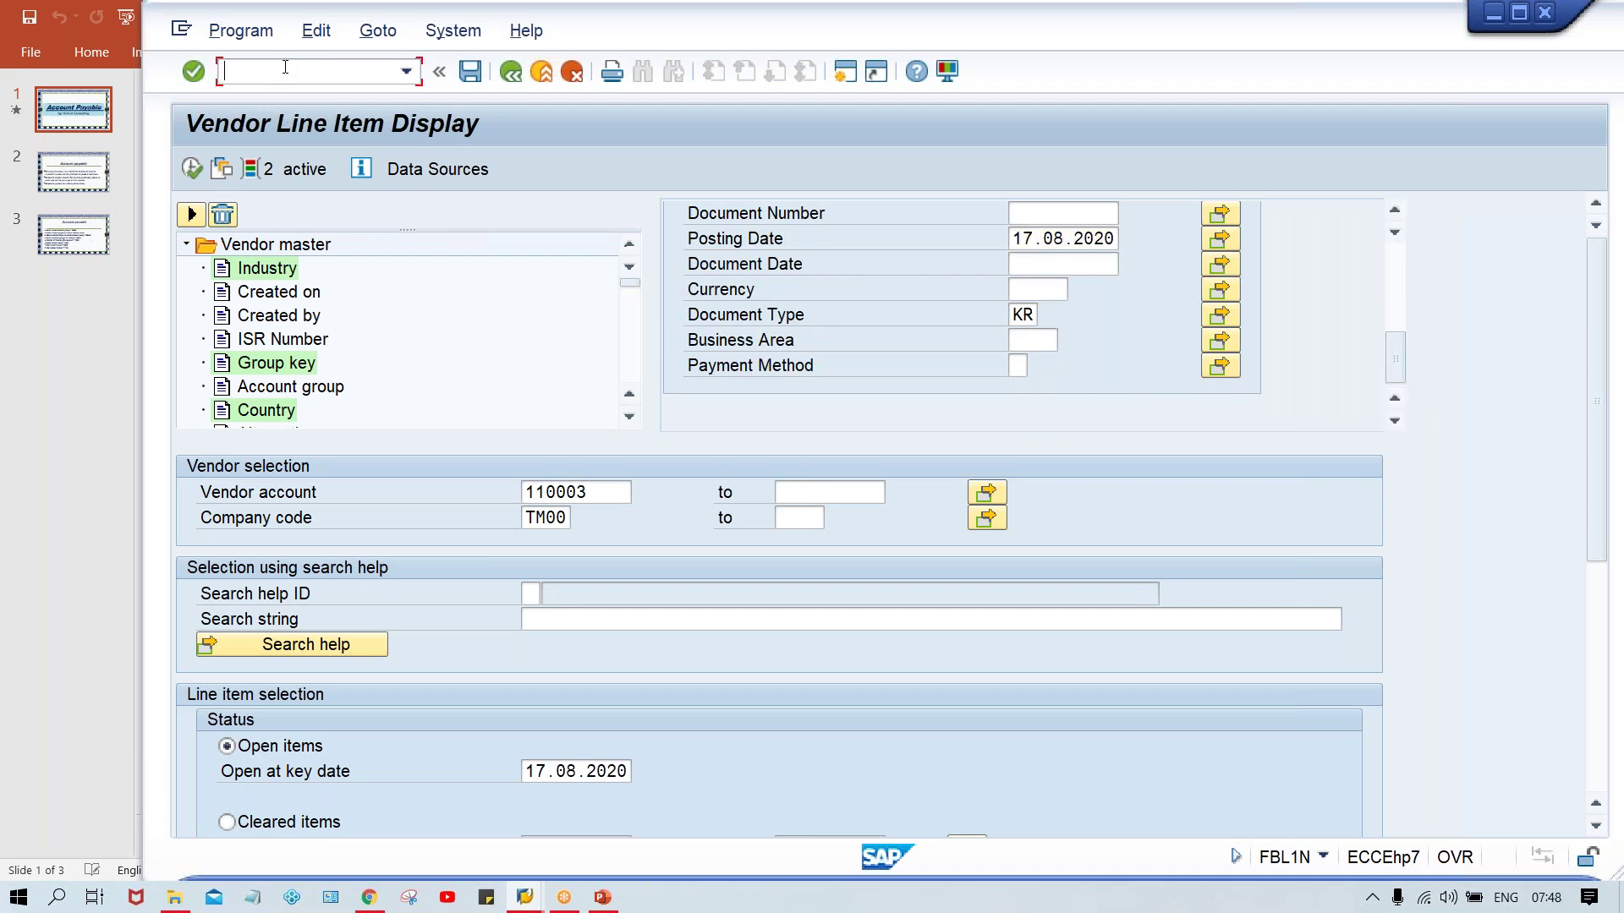
pyautogui.write('/NFBL3N')
pyautogui.press('Return')
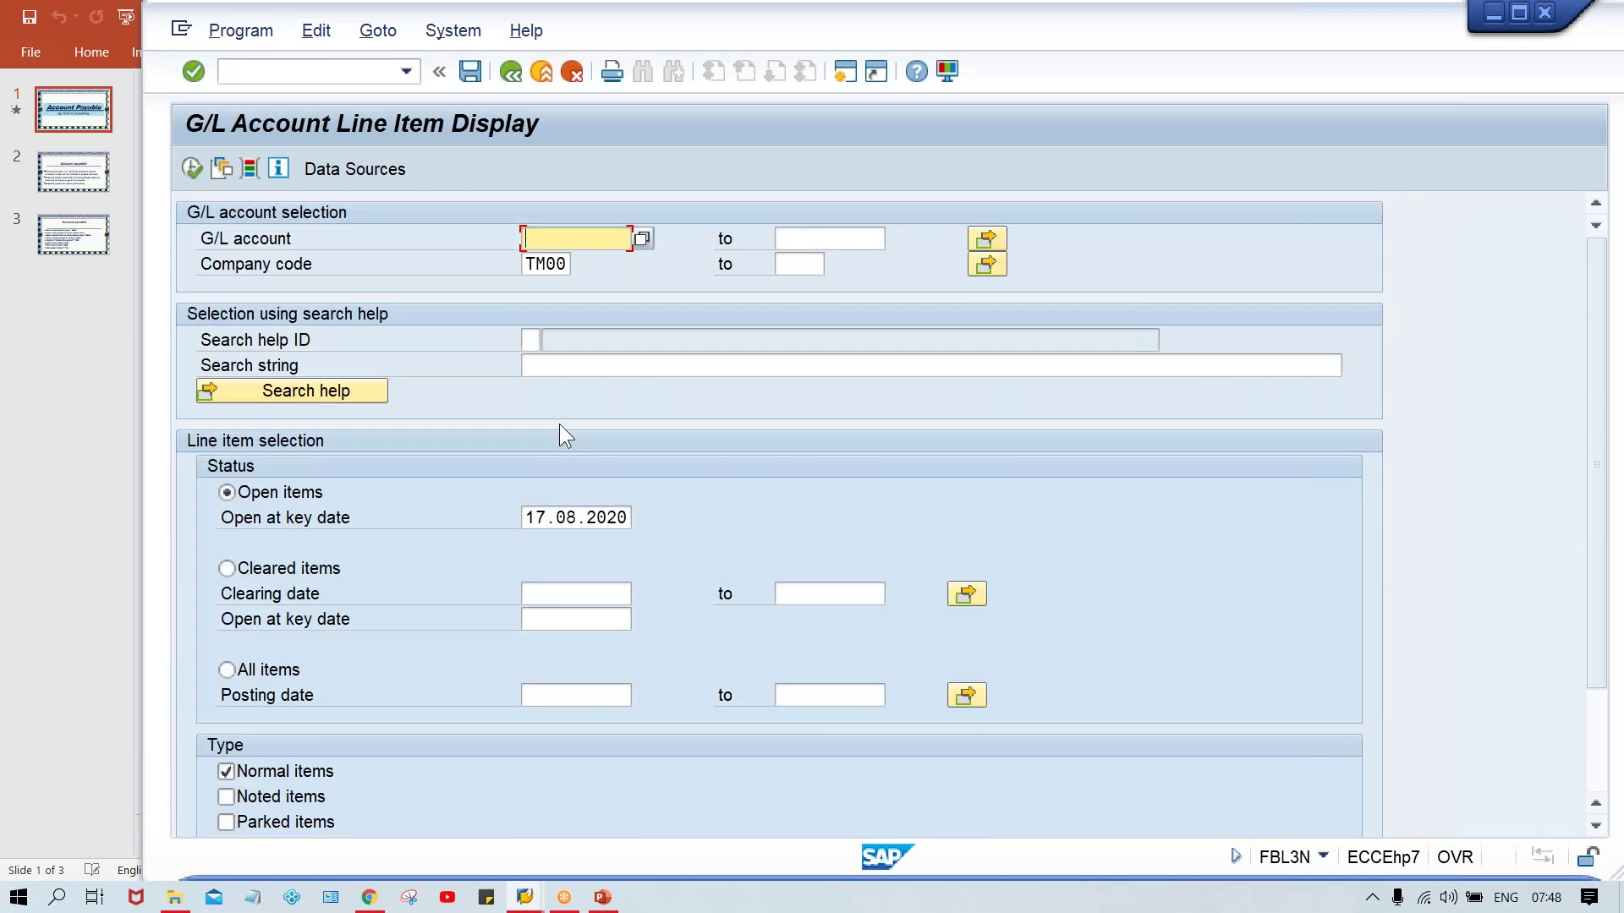
pyautogui.click(244, 170)
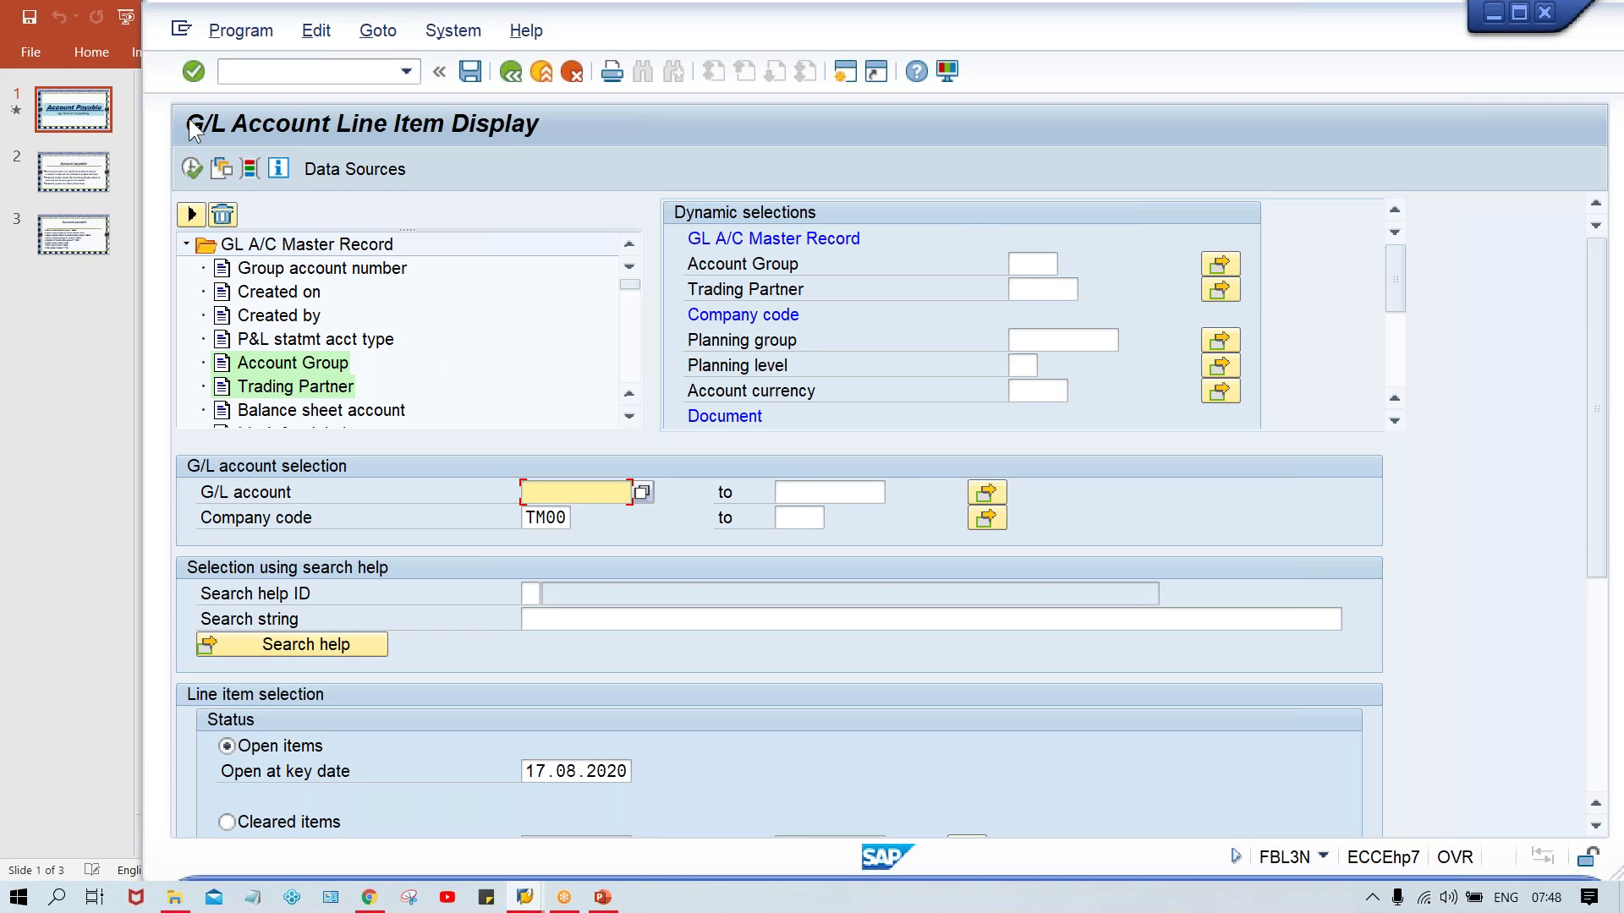
pyautogui.click(249, 168)
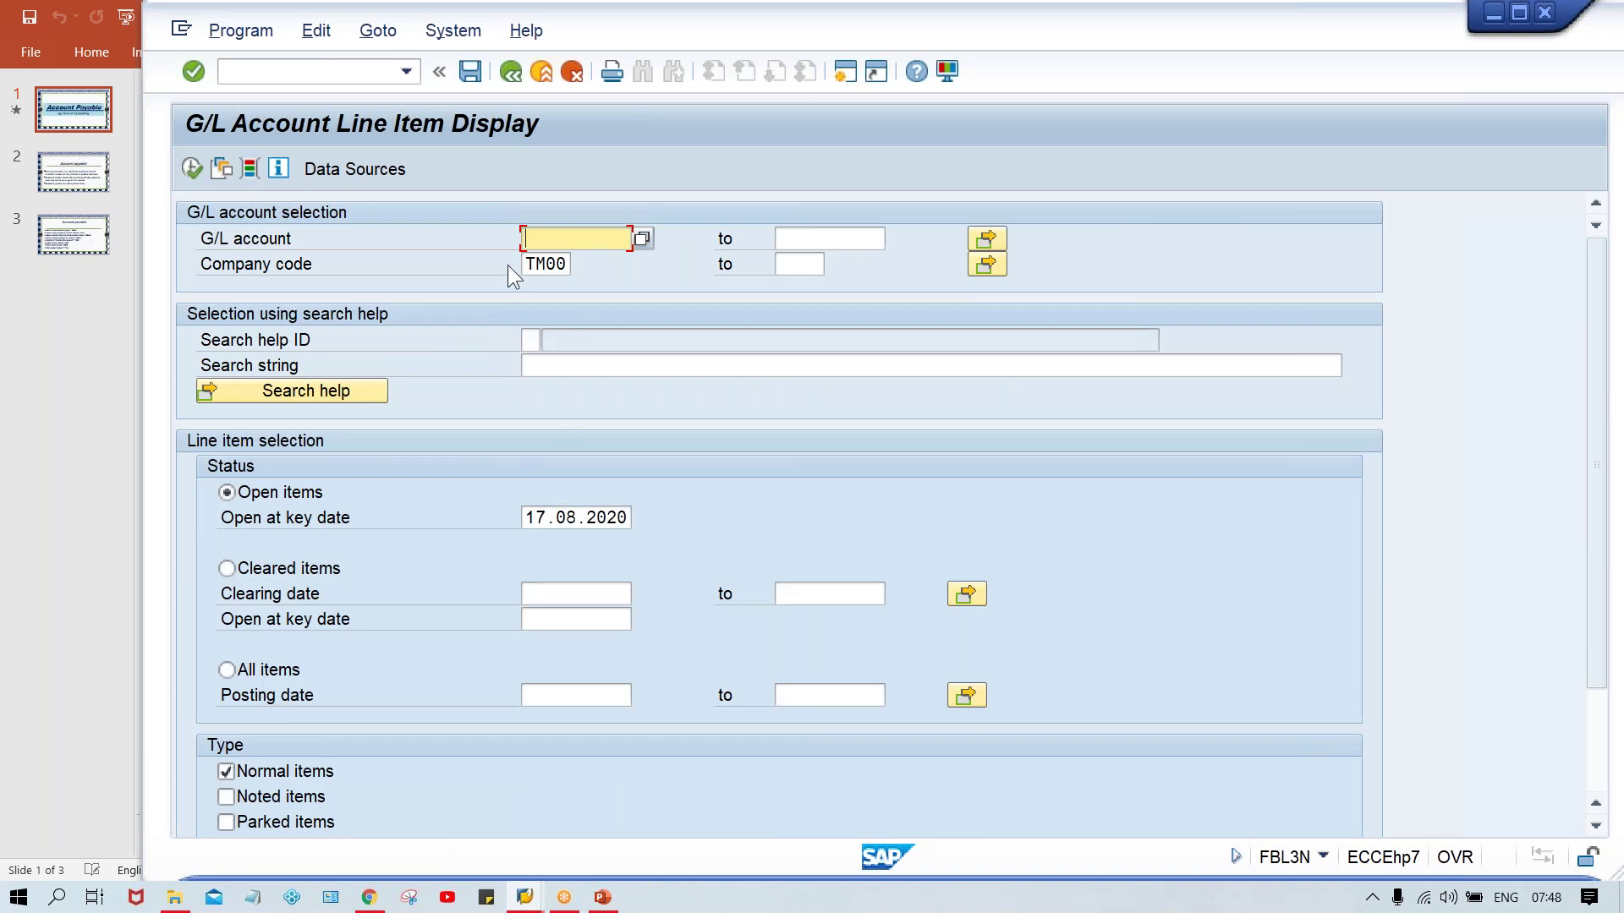
pyautogui.click(539, 257)
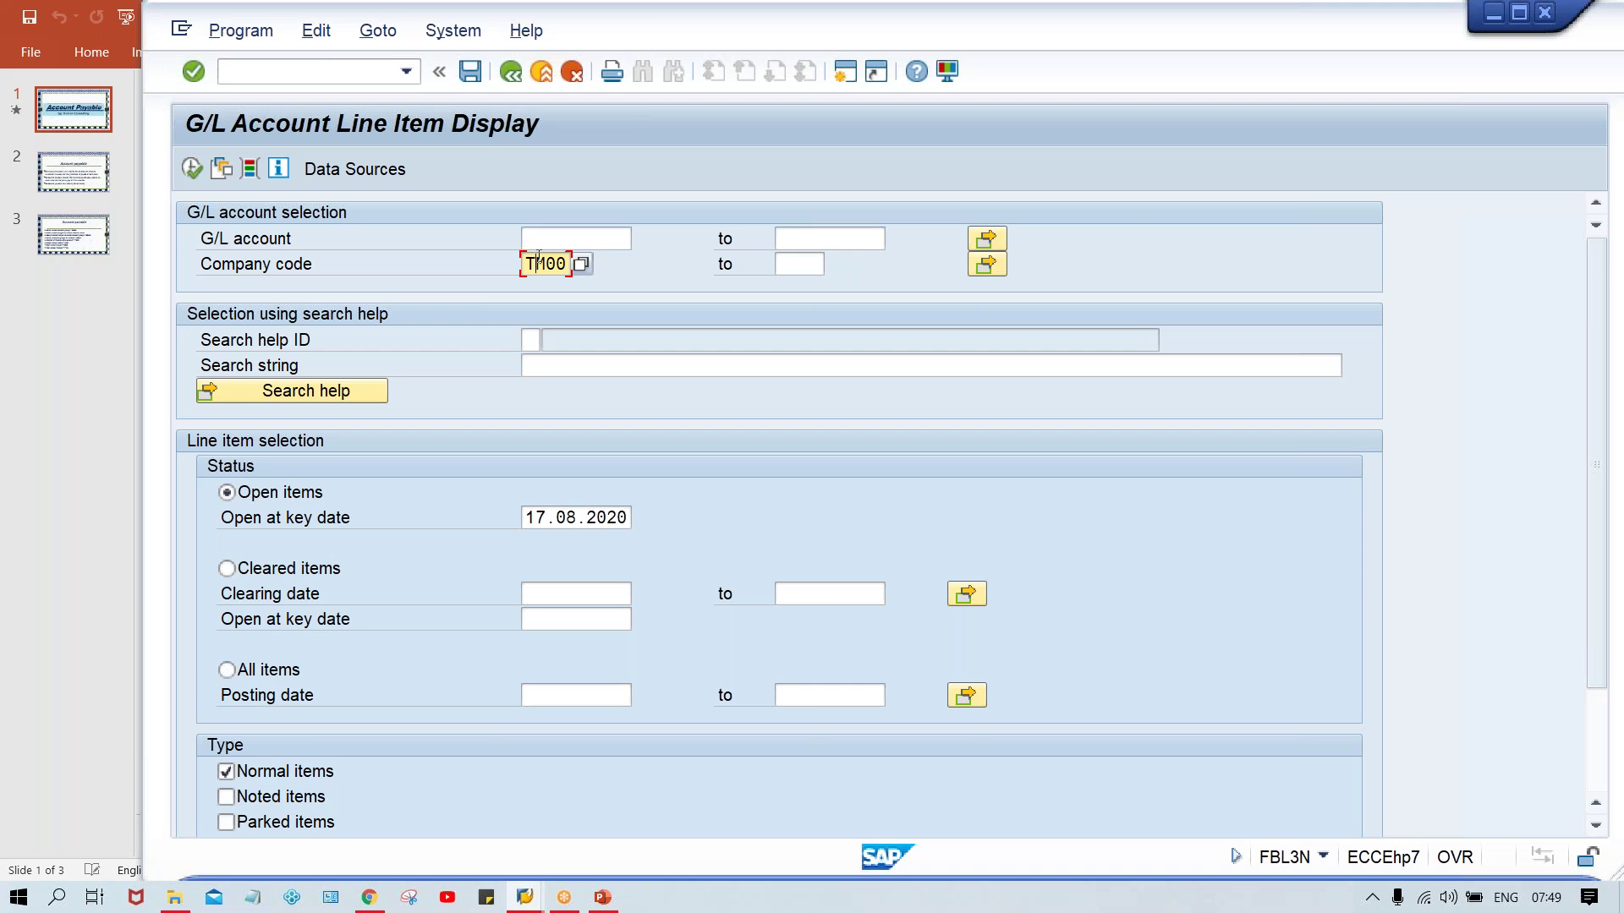
# - Add the Fiscal Year field from the Document group to the G/L line item dynamic selections
pyautogui.click(256, 164)
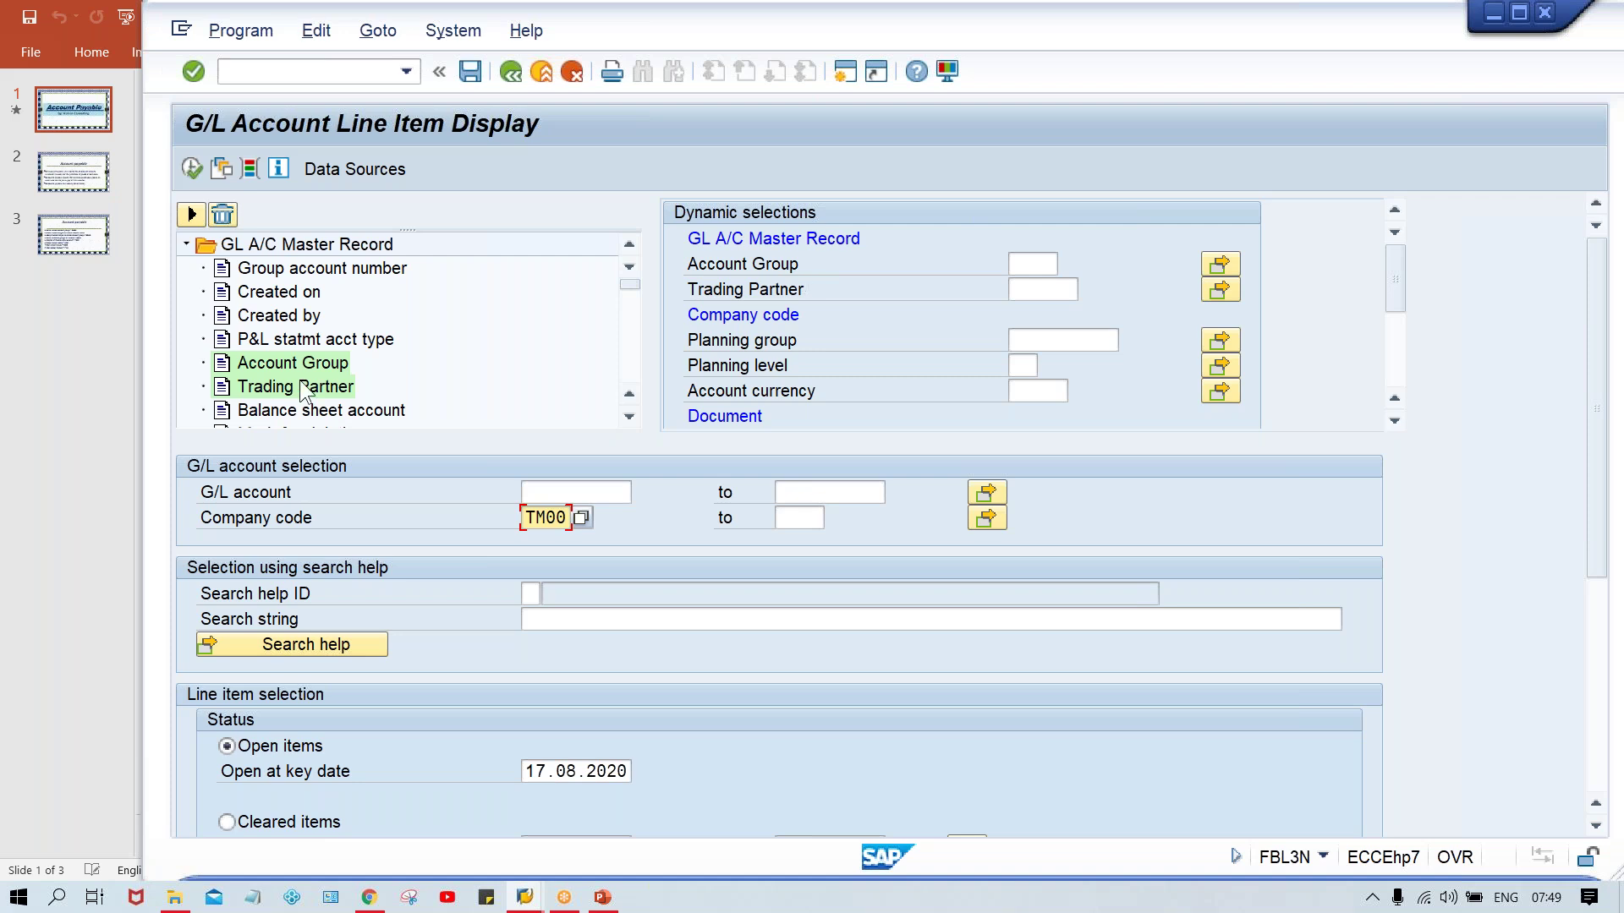
pyautogui.click(628, 369)
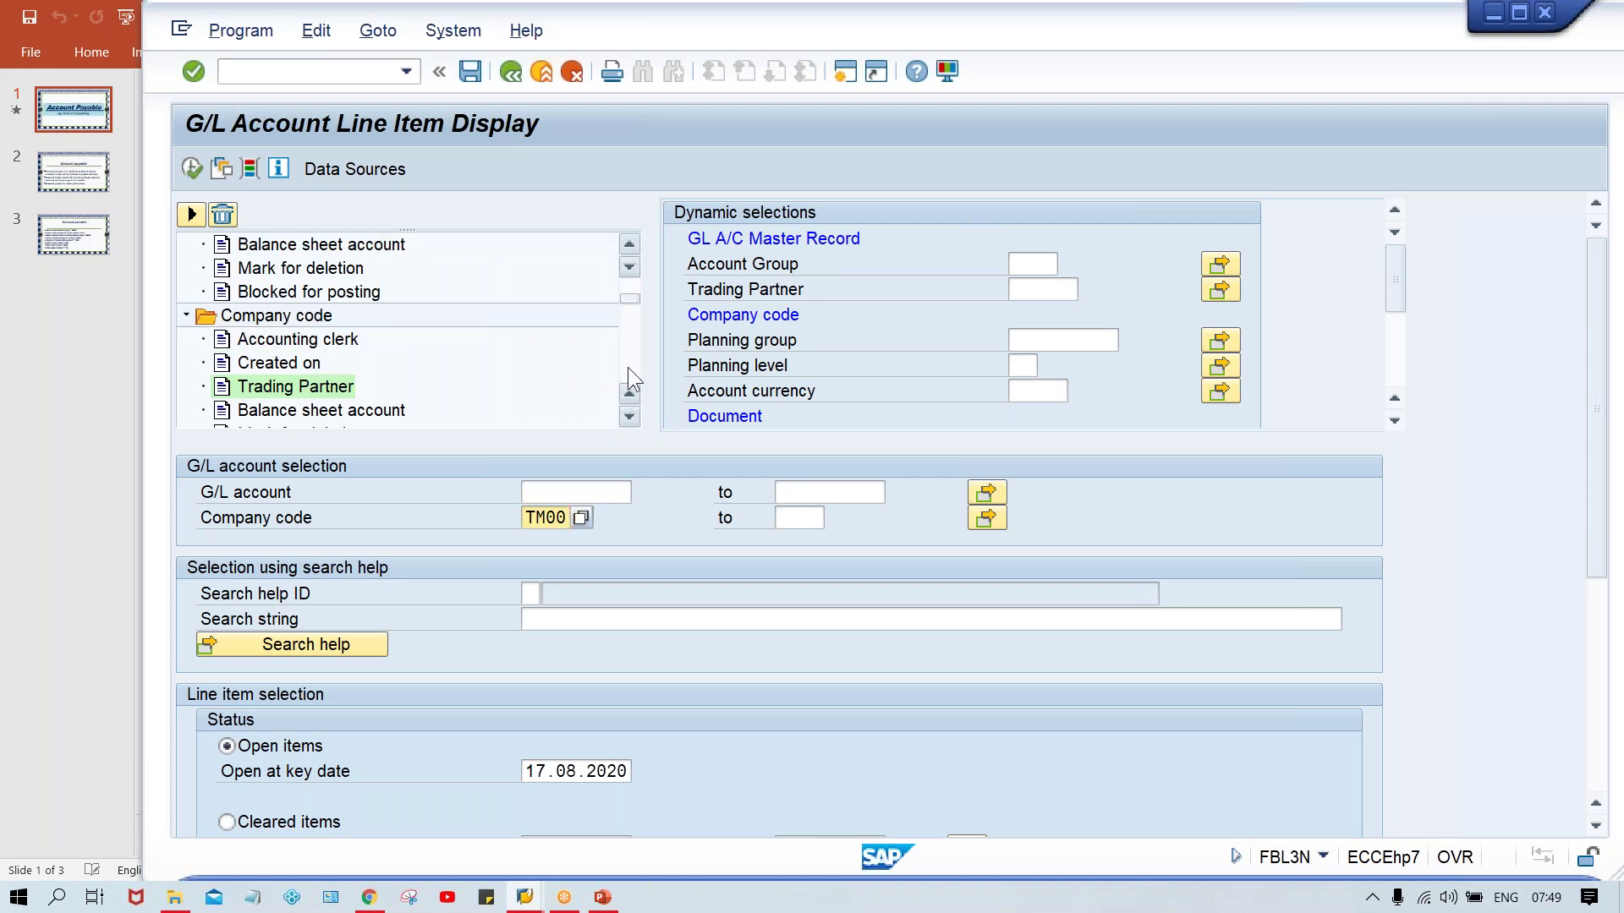
pyautogui.click(627, 367)
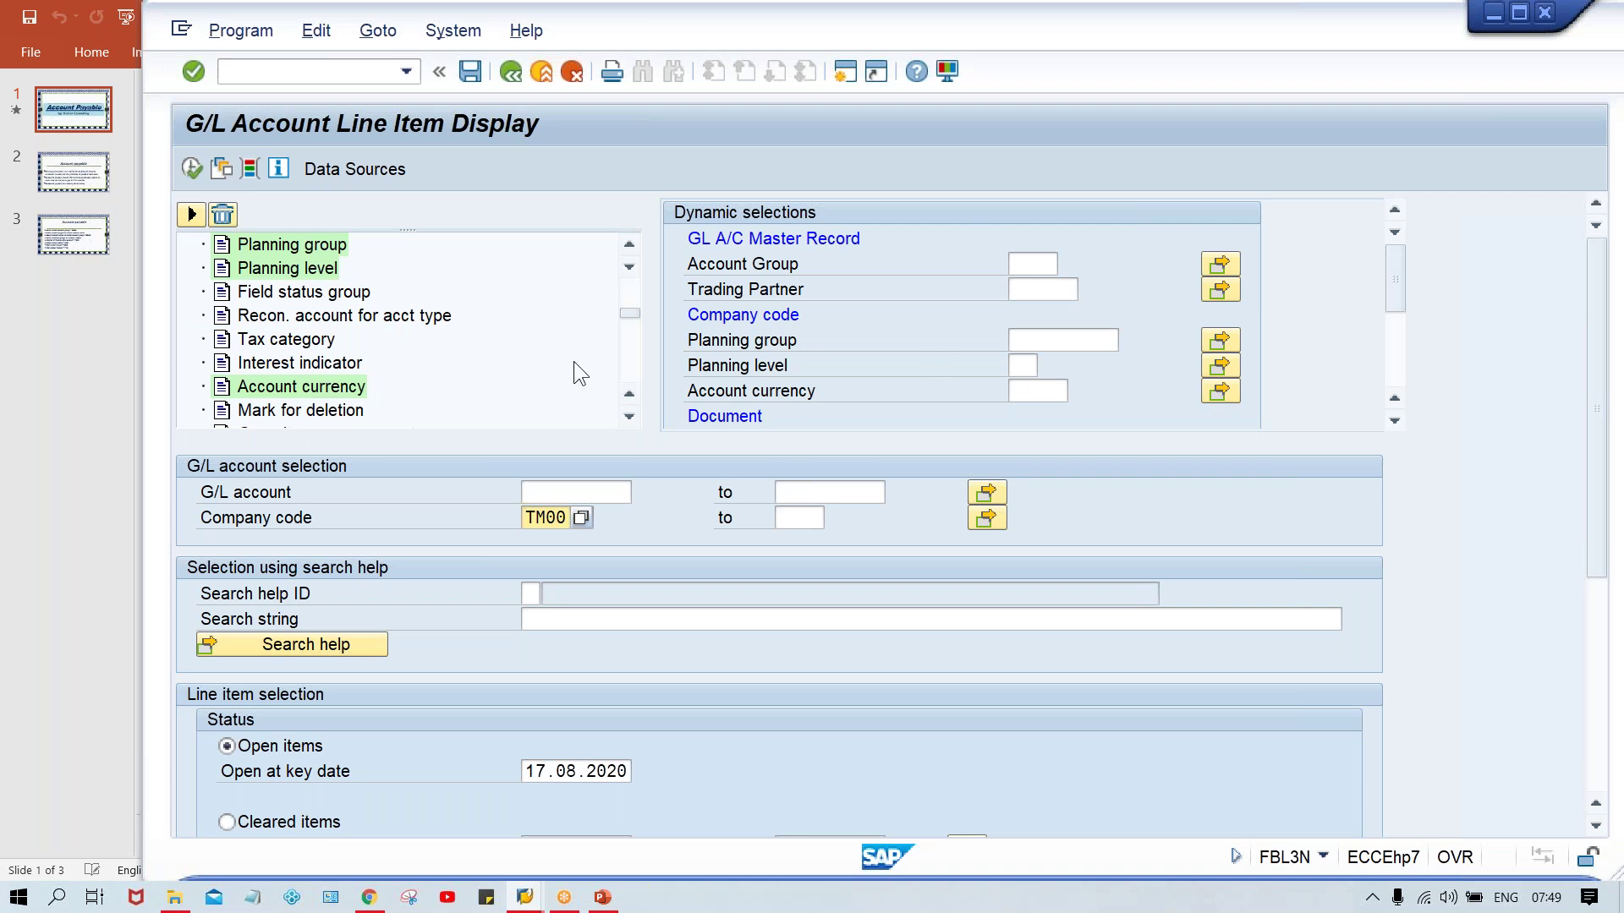
pyautogui.click(622, 358)
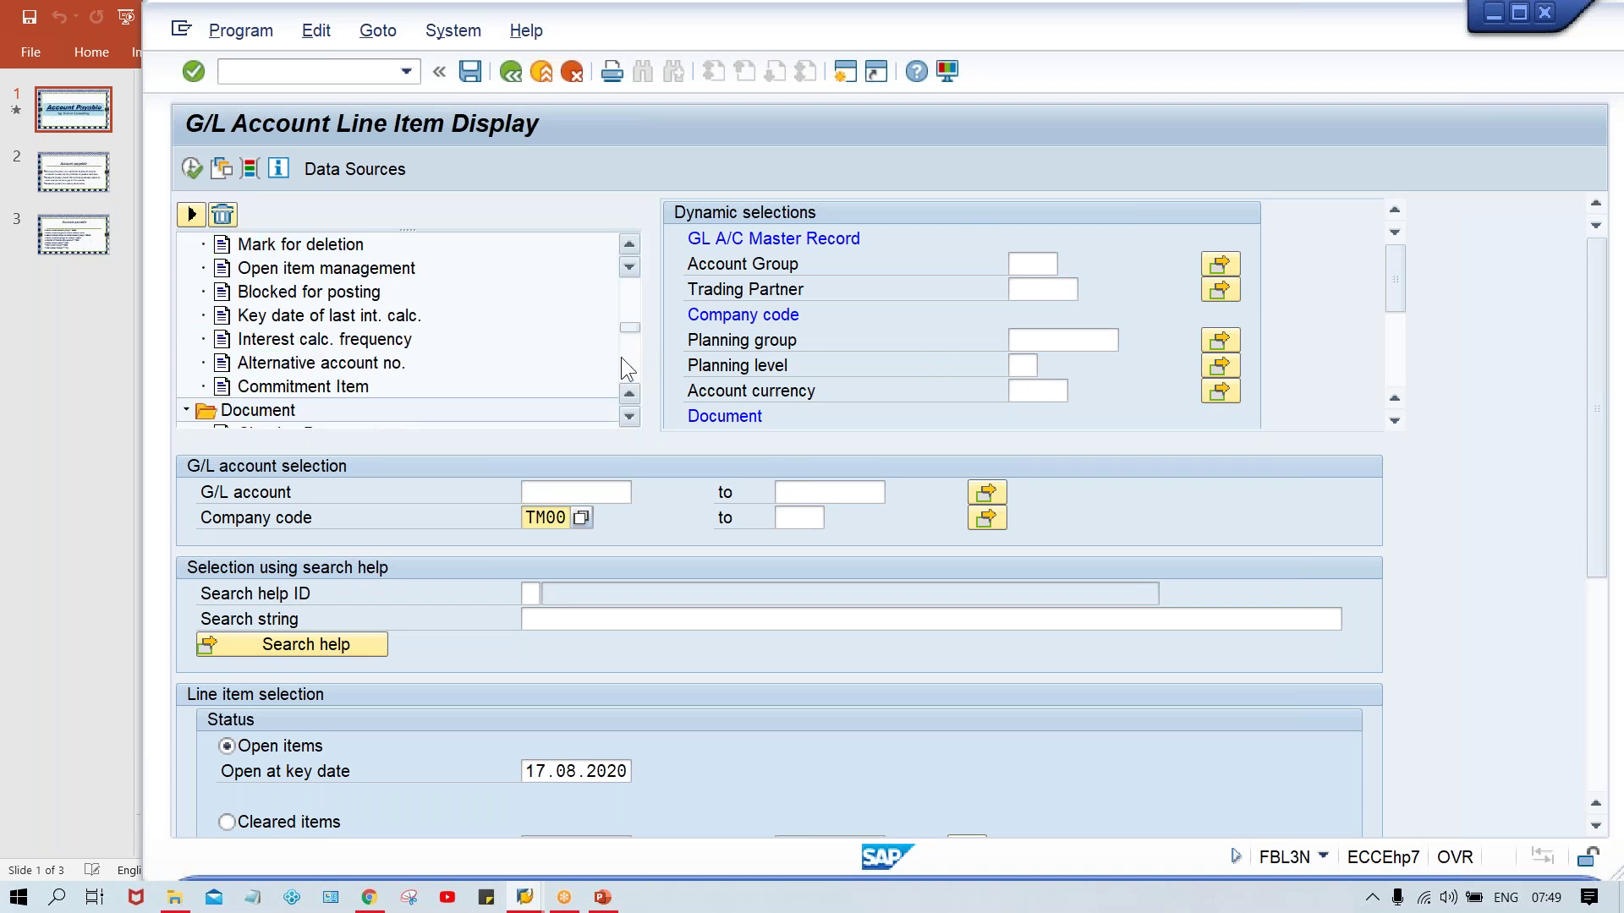
pyautogui.click(622, 358)
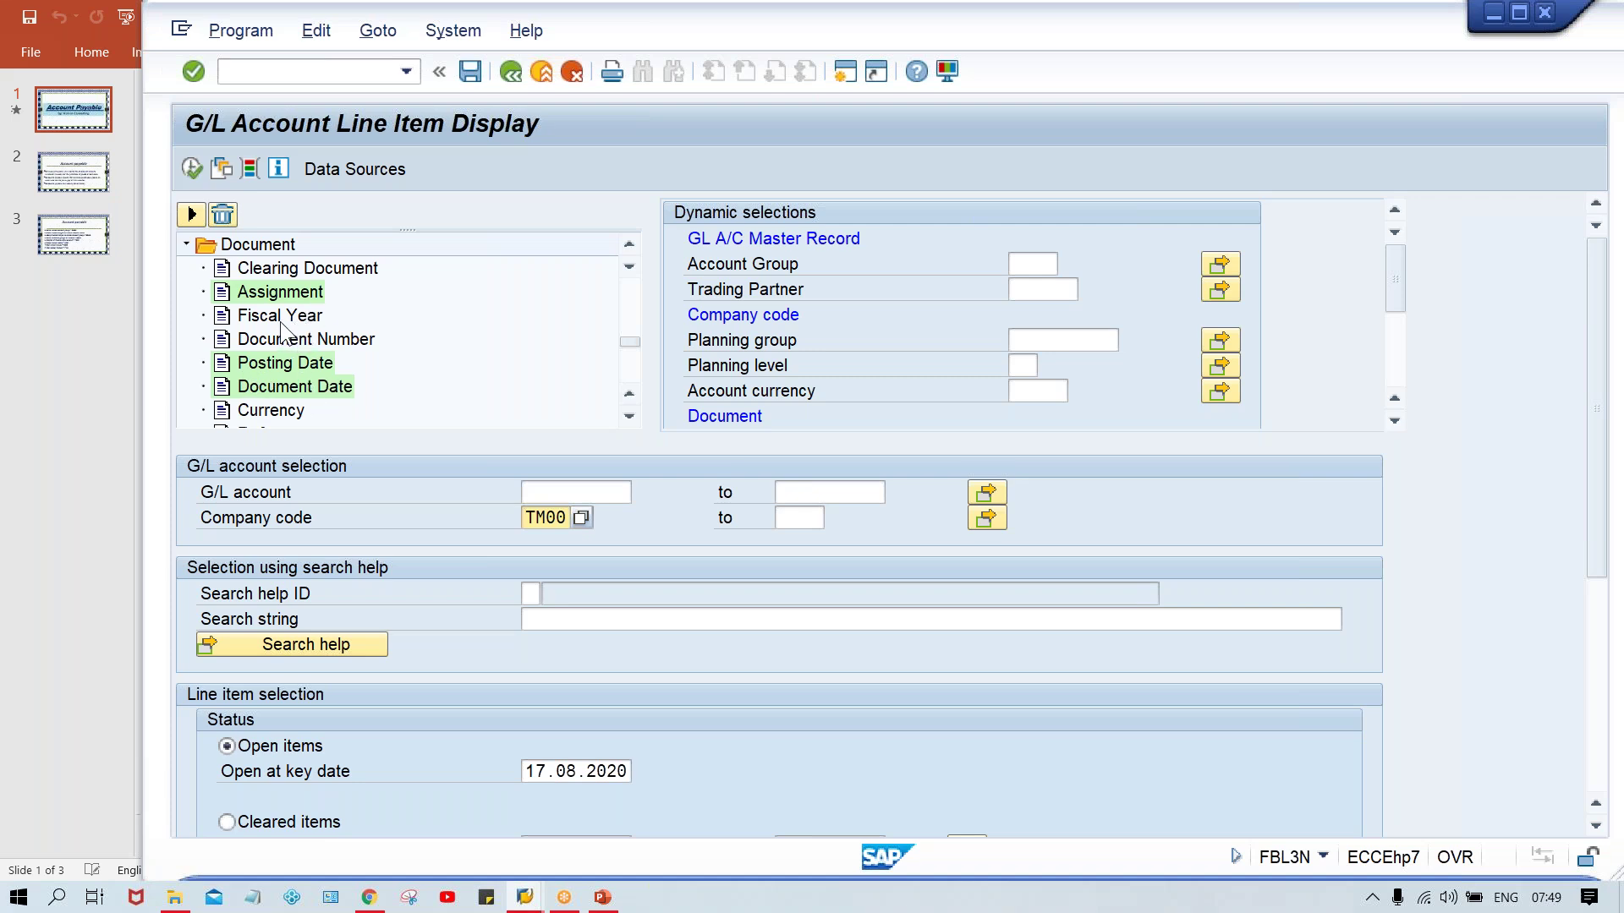
pyautogui.click(1389, 372)
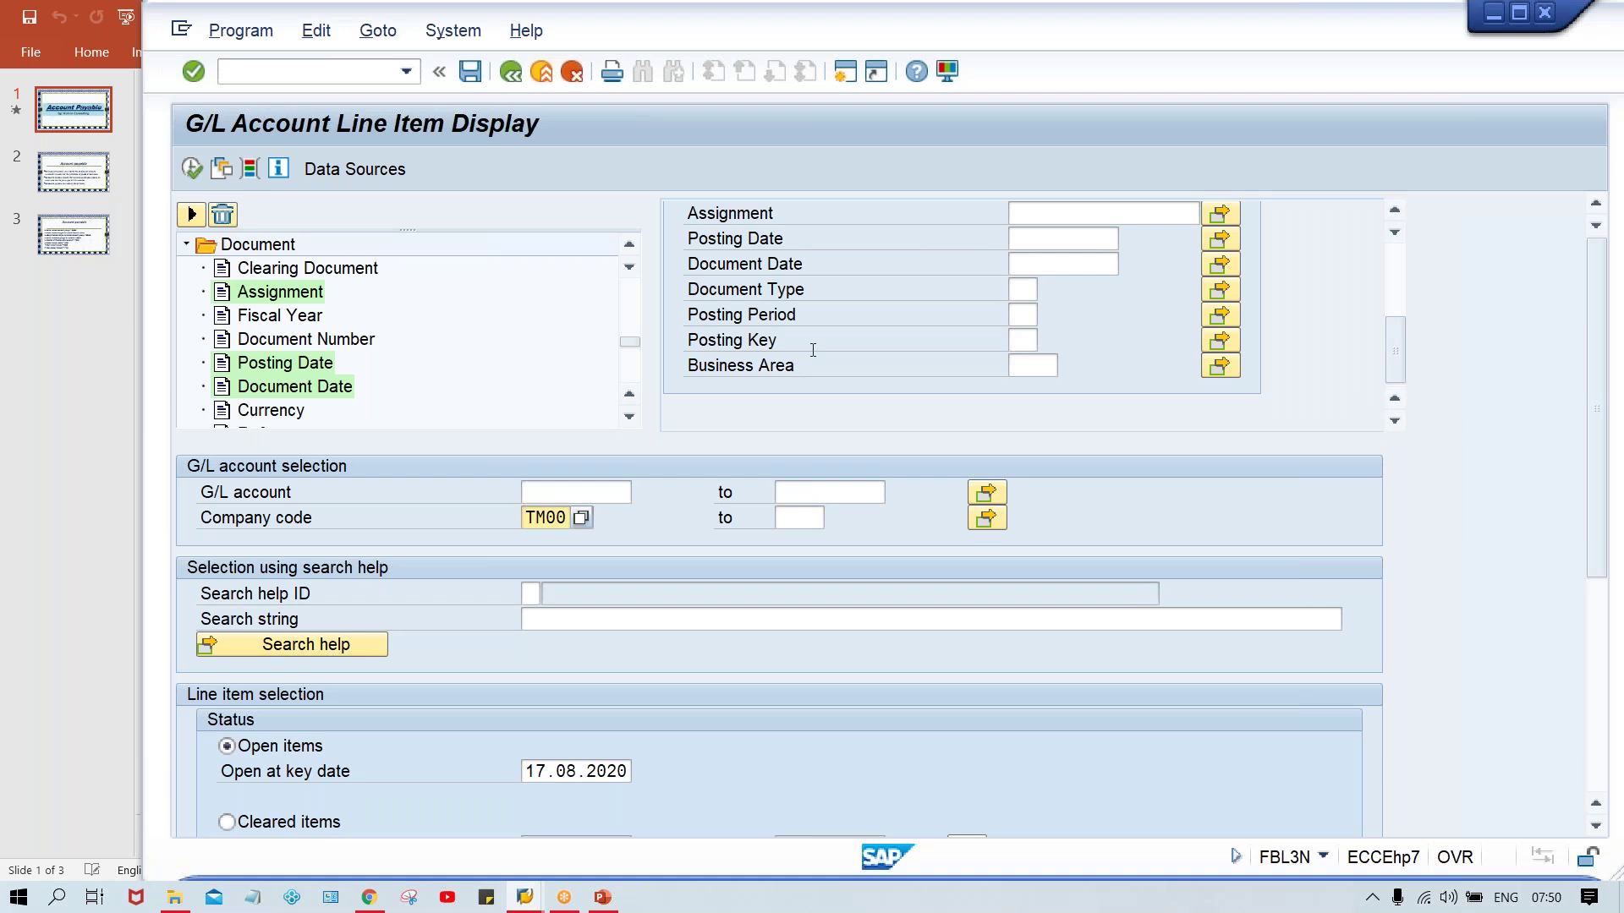
pyautogui.click(260, 324)
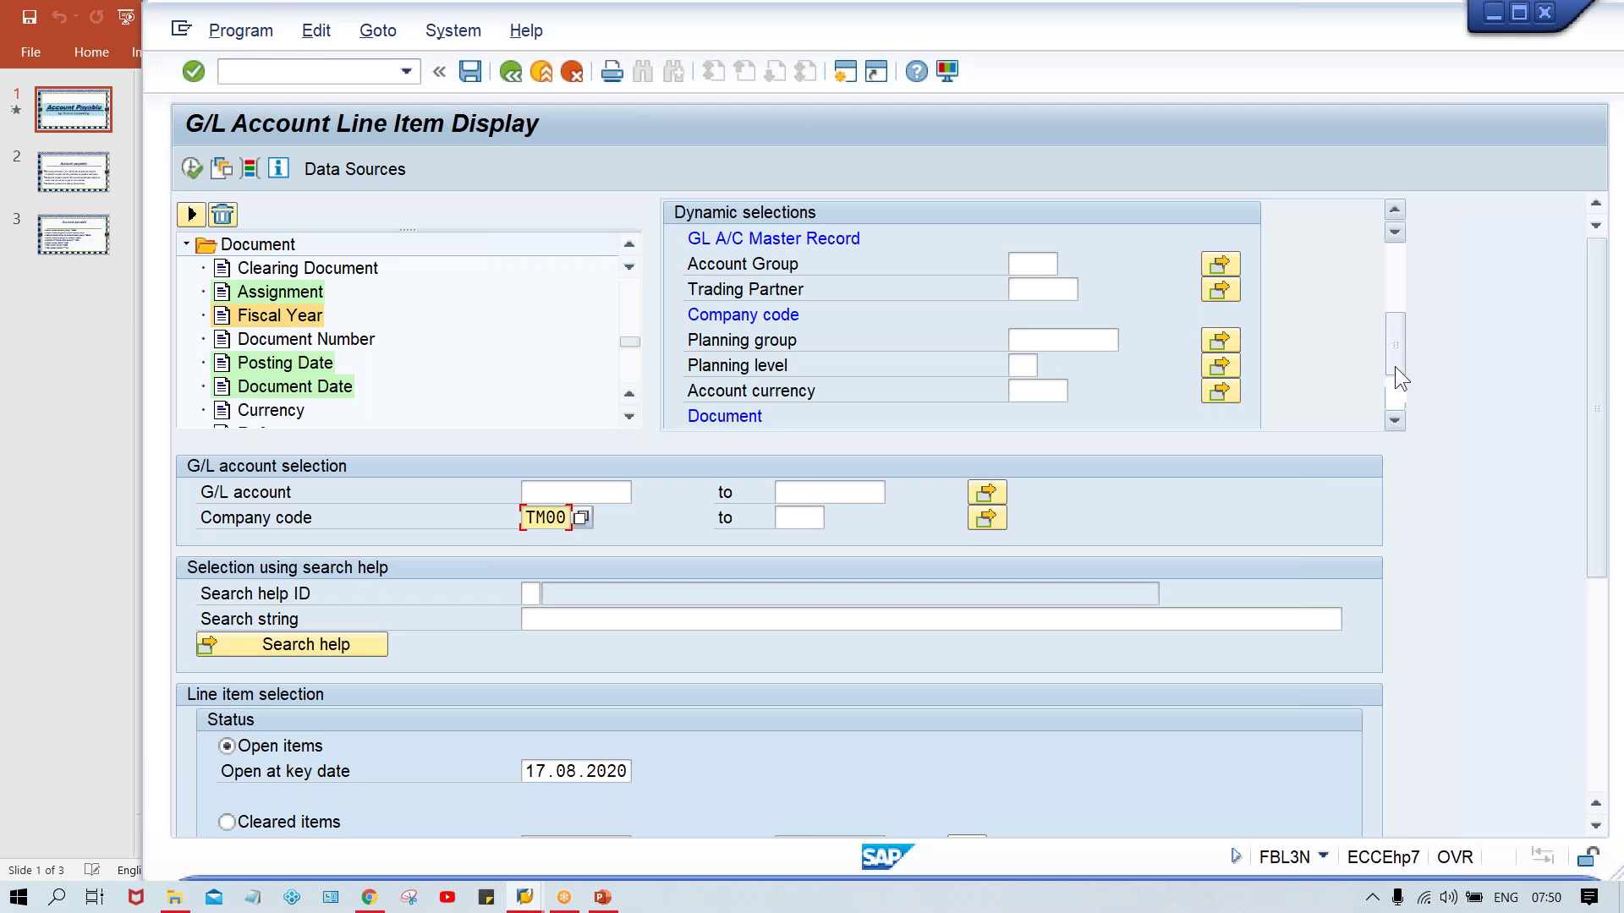
pyautogui.click(1394, 367)
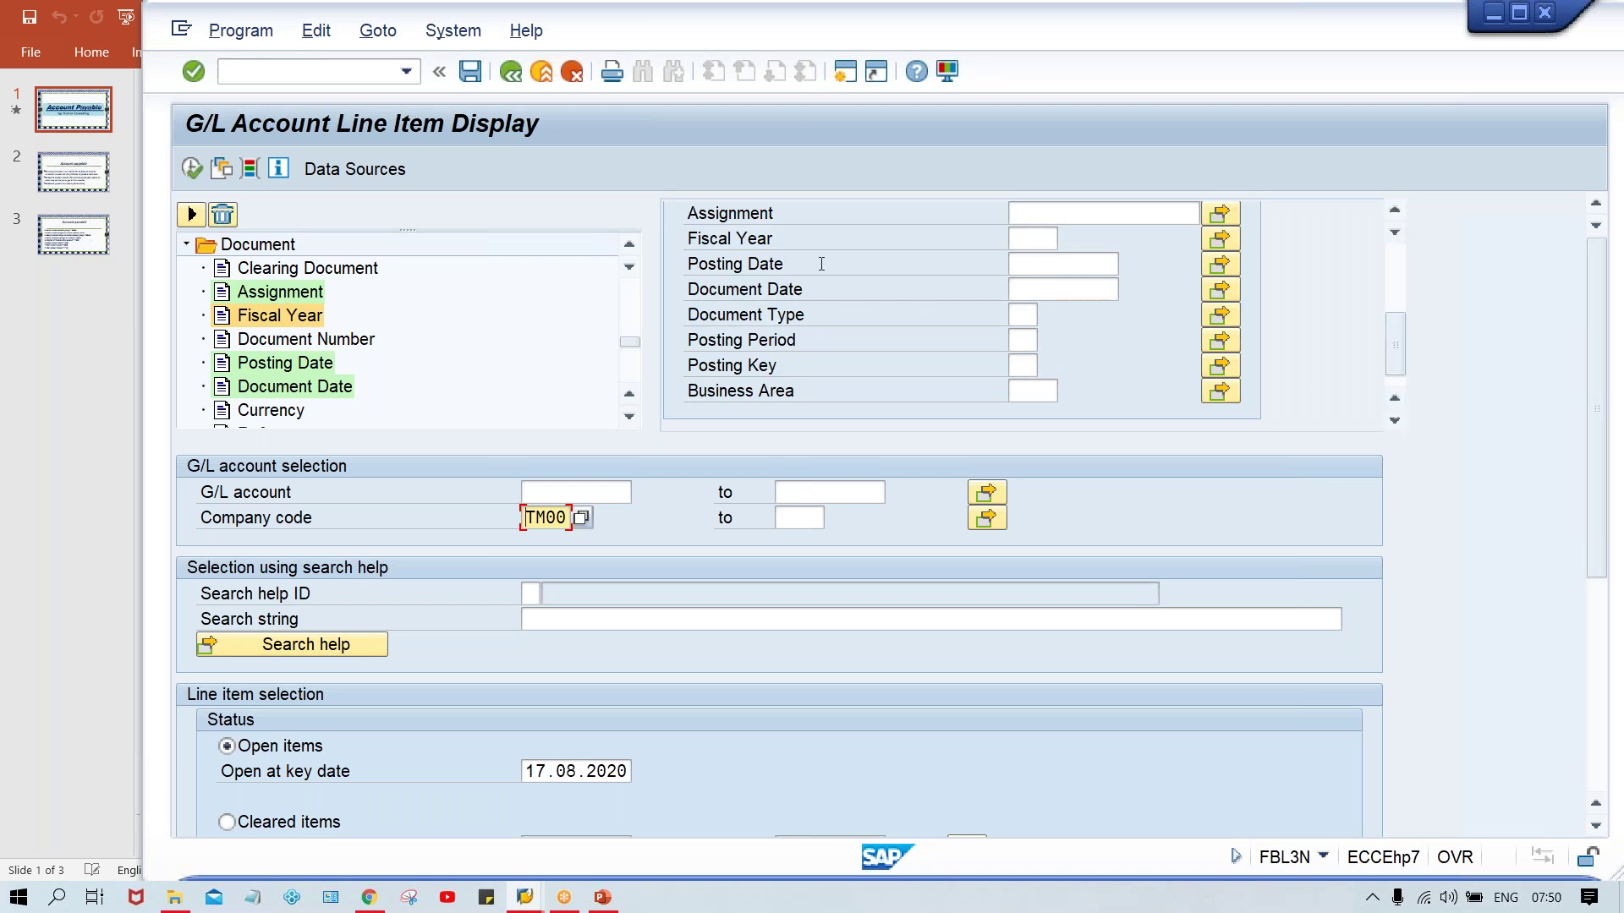
# - Examine the Fiscal Year and Posting Period restriction fields in the G/L dynamic selections
pyautogui.click(1033, 239)
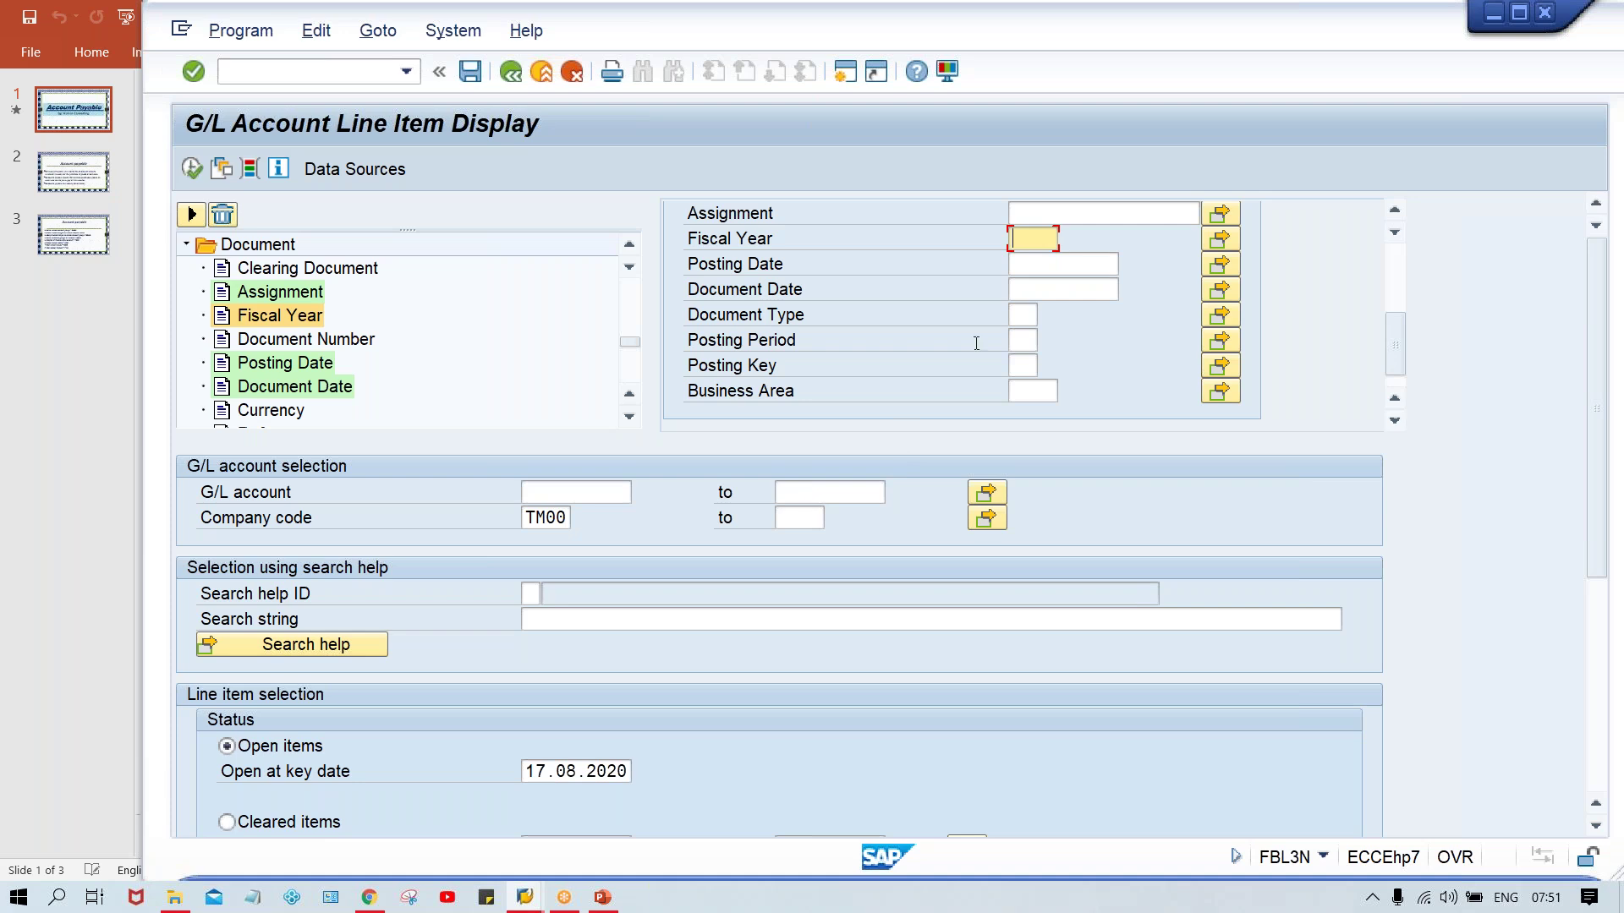
pyautogui.click(1024, 342)
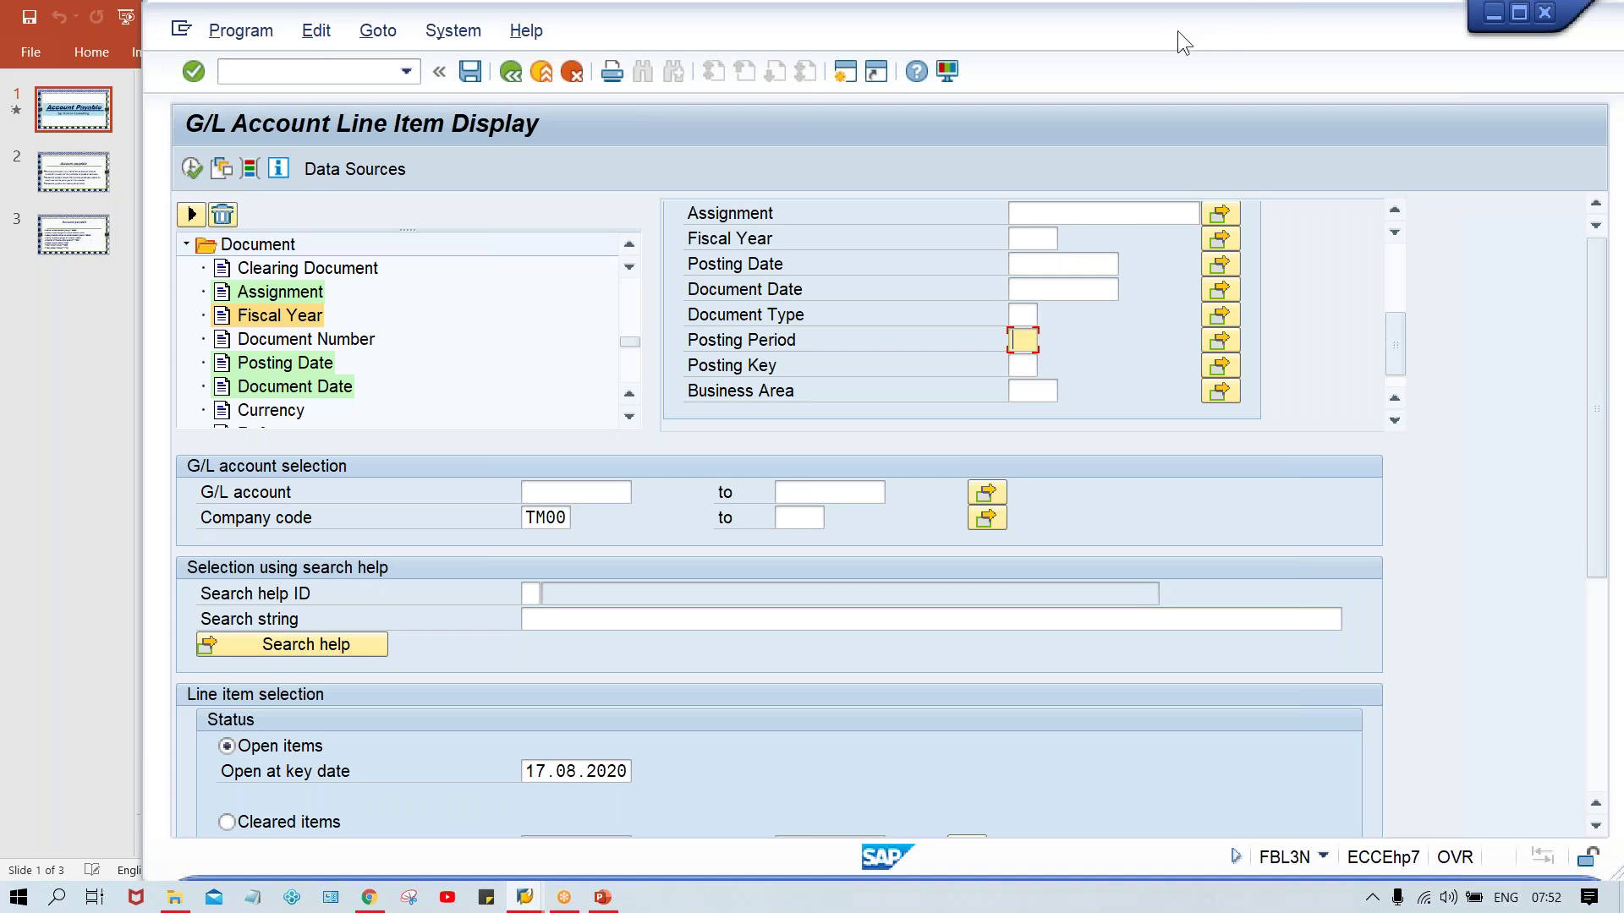
pyautogui.hotkey('ctrl', 'n')
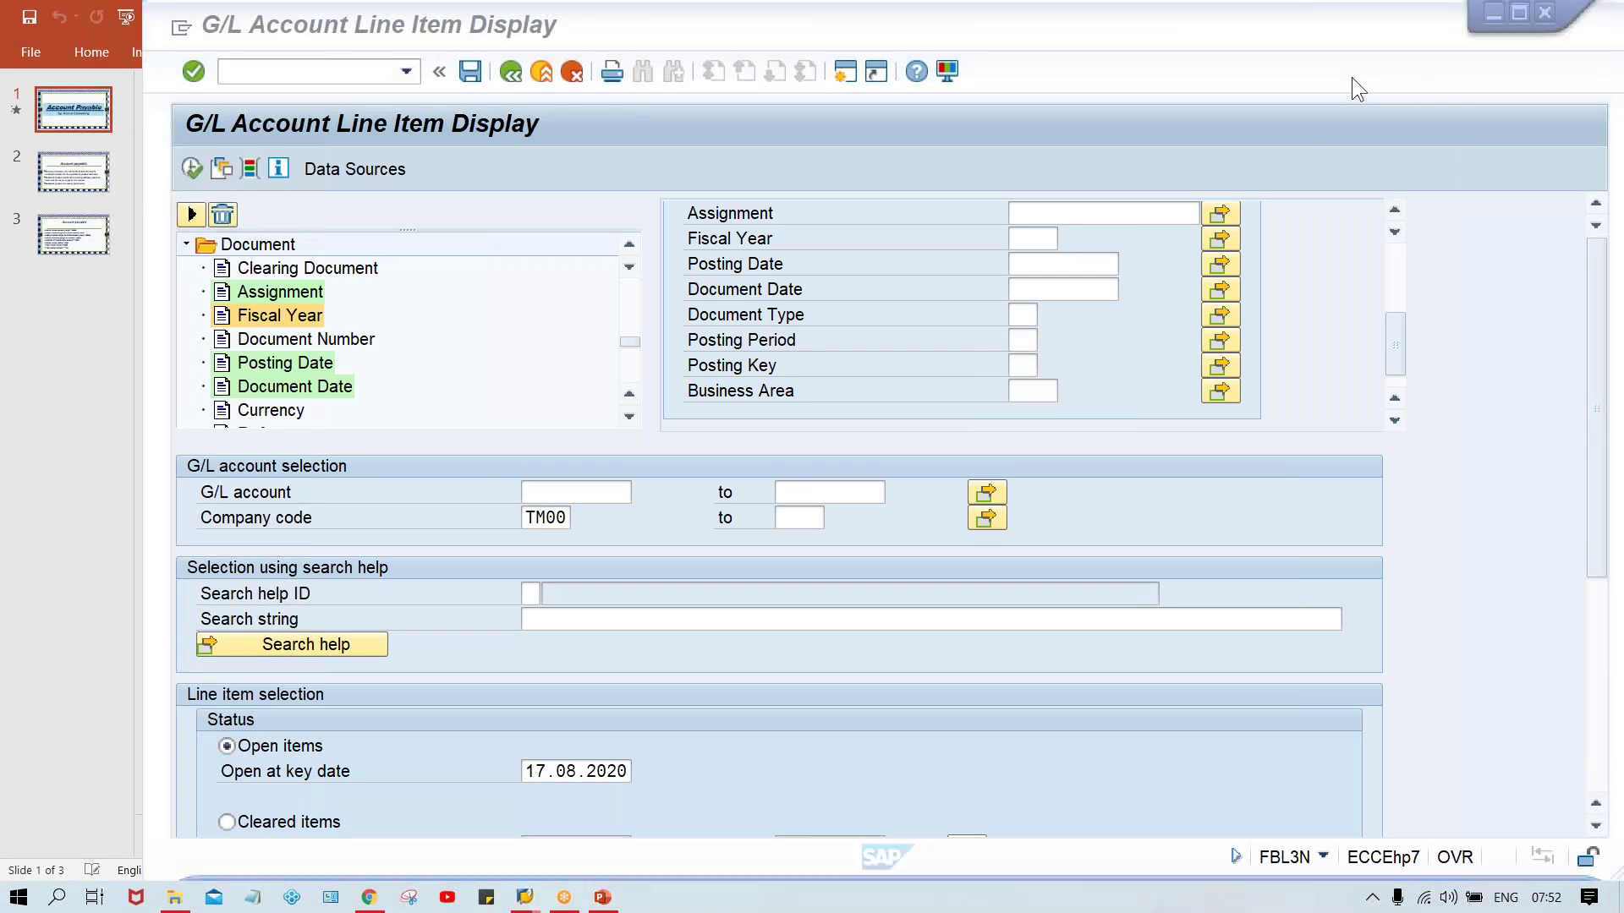